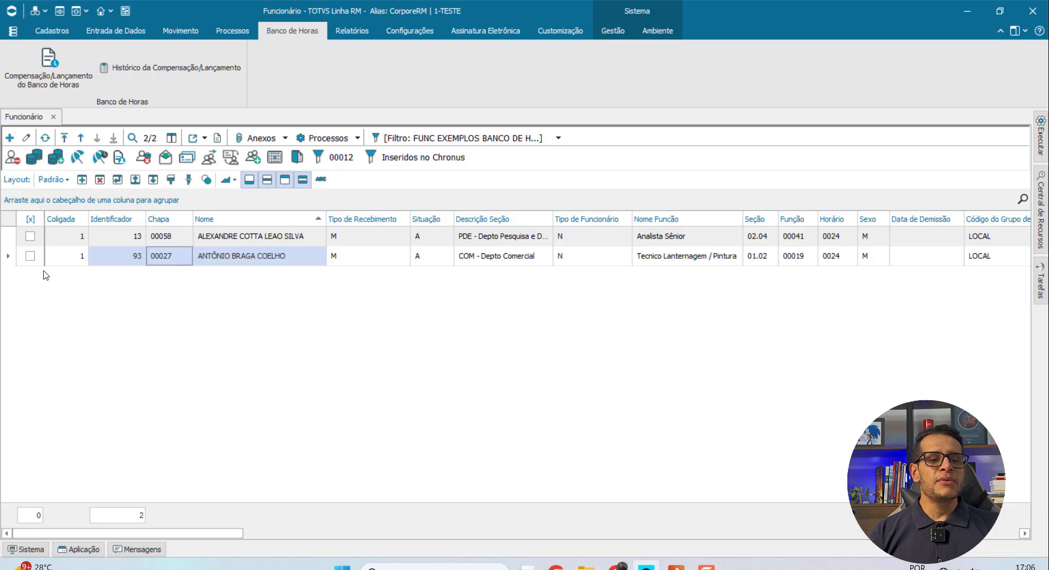
# - Open the time mirror (Espelho) of the Analista Sênior employee and expand its information windows
pyautogui.click(52, 31)
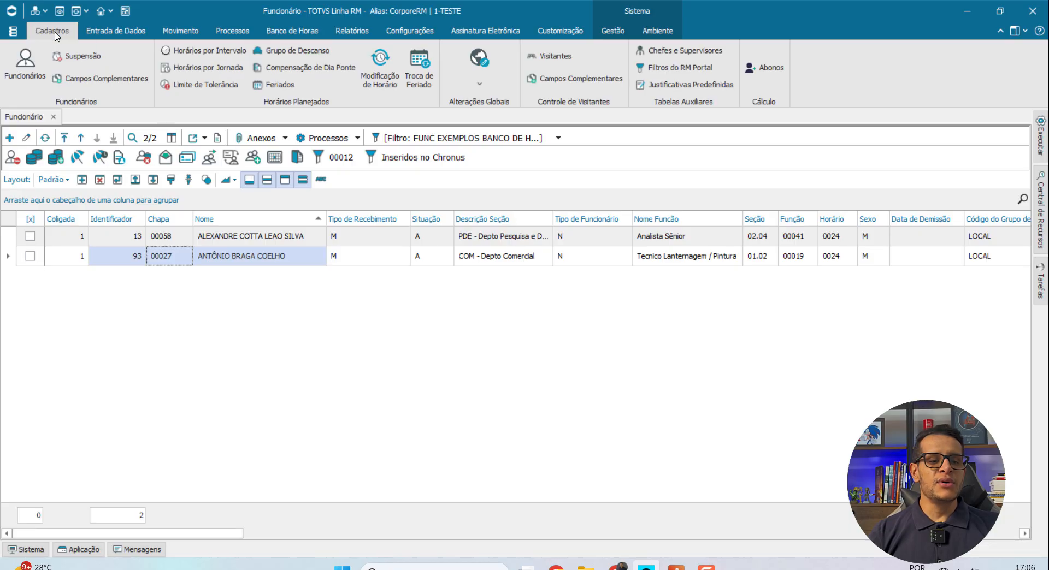
pyautogui.click(31, 220)
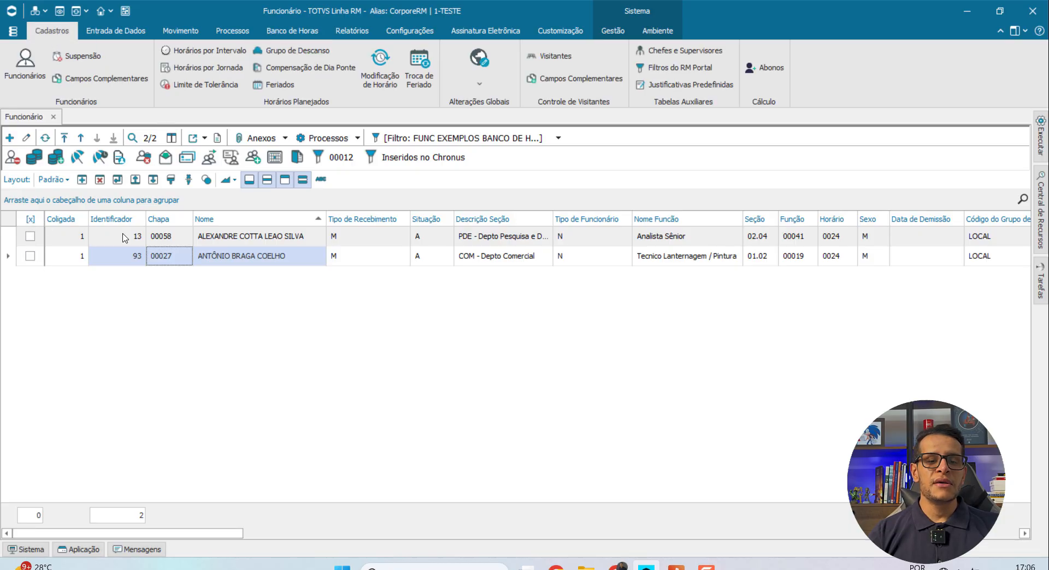
pyautogui.click(216, 241)
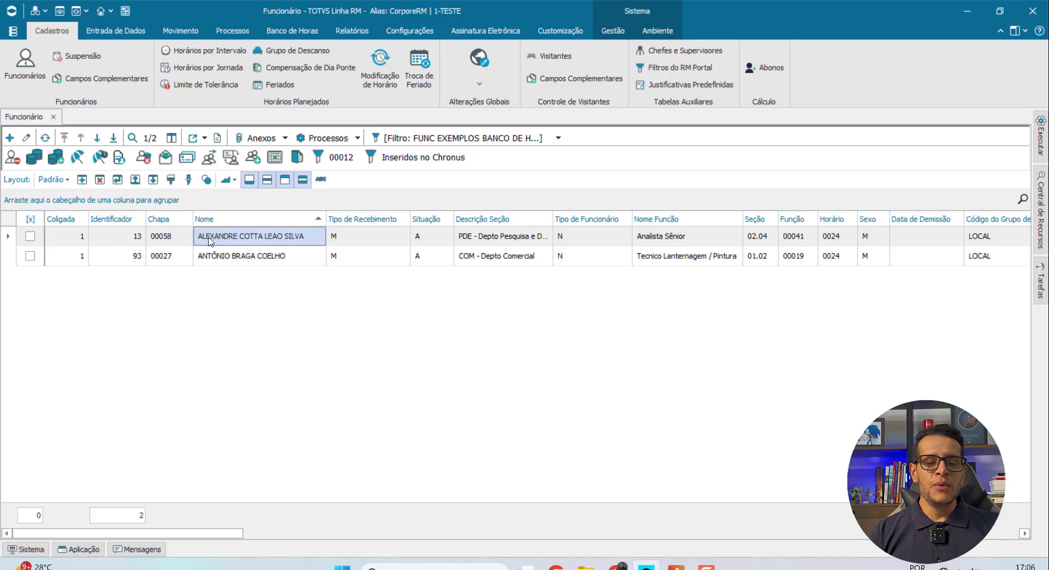
pyautogui.click(209, 257)
pyautogui.click(204, 240)
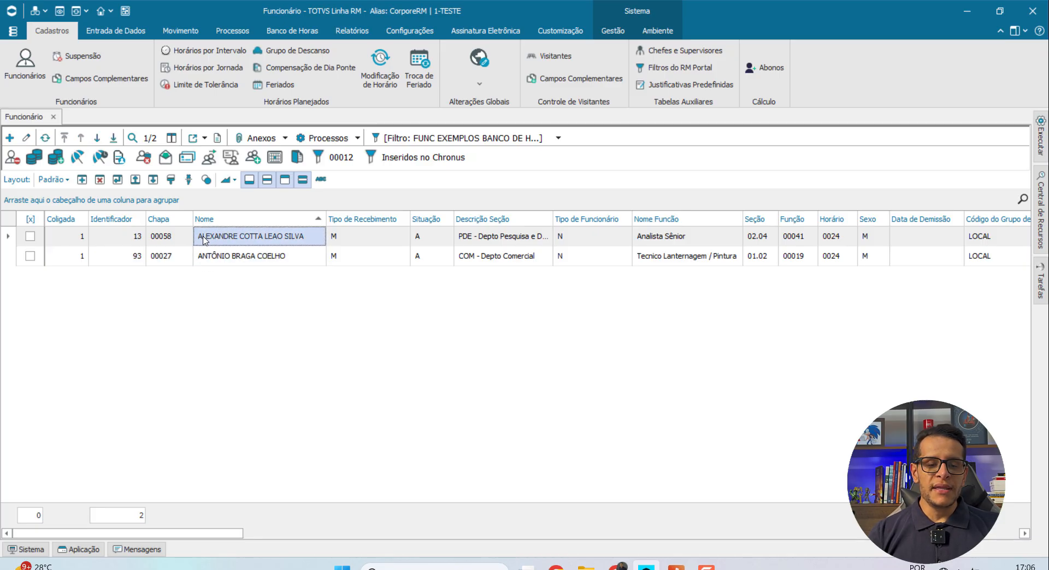
pyautogui.click(275, 158)
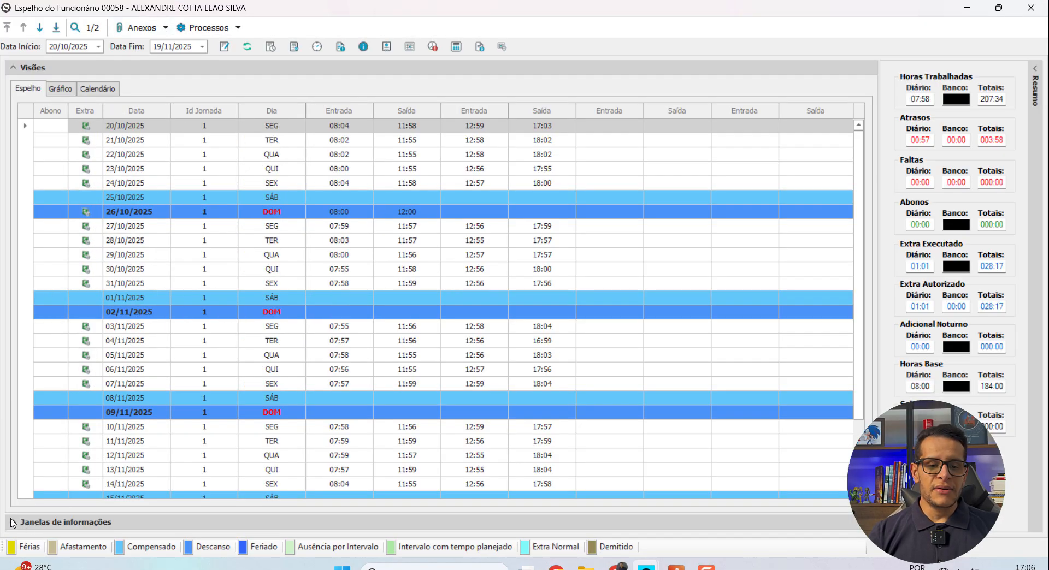
pyautogui.click(14, 522)
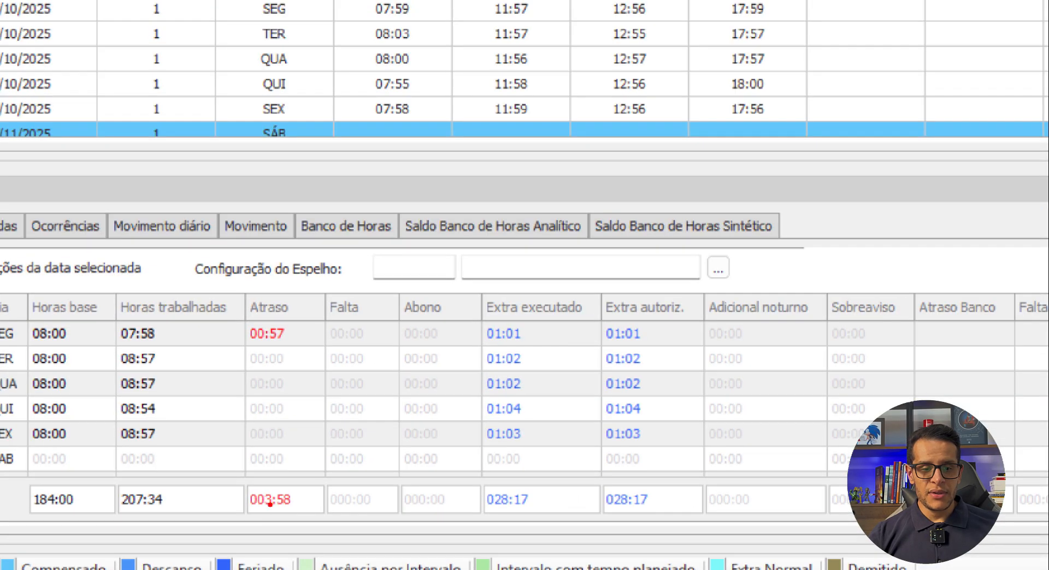
# - Examine the day totals for Atraso and Extra executado, and the Atraso Banco and Falta Banco columns
pyautogui.moveTo(275, 494)
pyautogui.mouseDown()
pyautogui.moveTo(237, 487)
pyautogui.moveTo(258, 526)
pyautogui.moveTo(306, 489)
pyautogui.moveTo(265, 467)
pyautogui.mouseUp()
pyautogui.press('Escape')
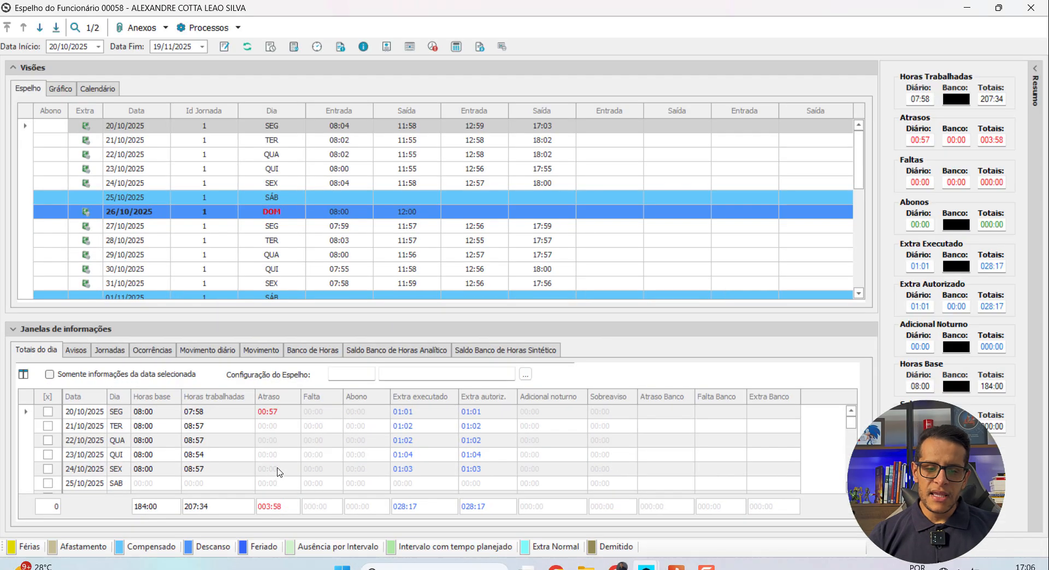
pyautogui.scroll(-6, 277, 473)
pyautogui.scroll(-2, 279, 473)
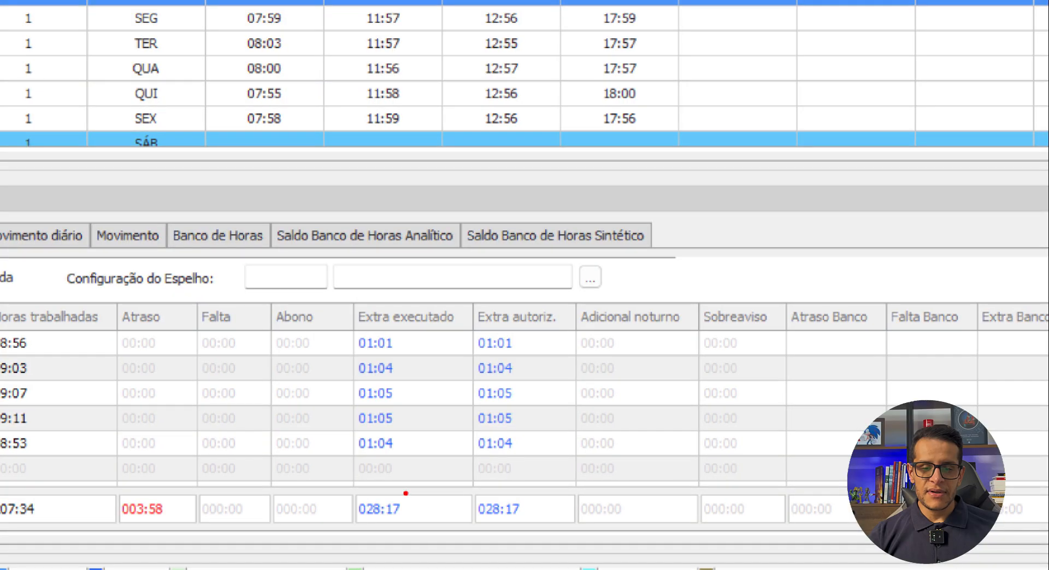
pyautogui.moveTo(421, 496)
pyautogui.mouseDown()
pyautogui.moveTo(387, 498)
pyautogui.moveTo(409, 522)
pyautogui.moveTo(401, 490)
pyautogui.mouseUp()
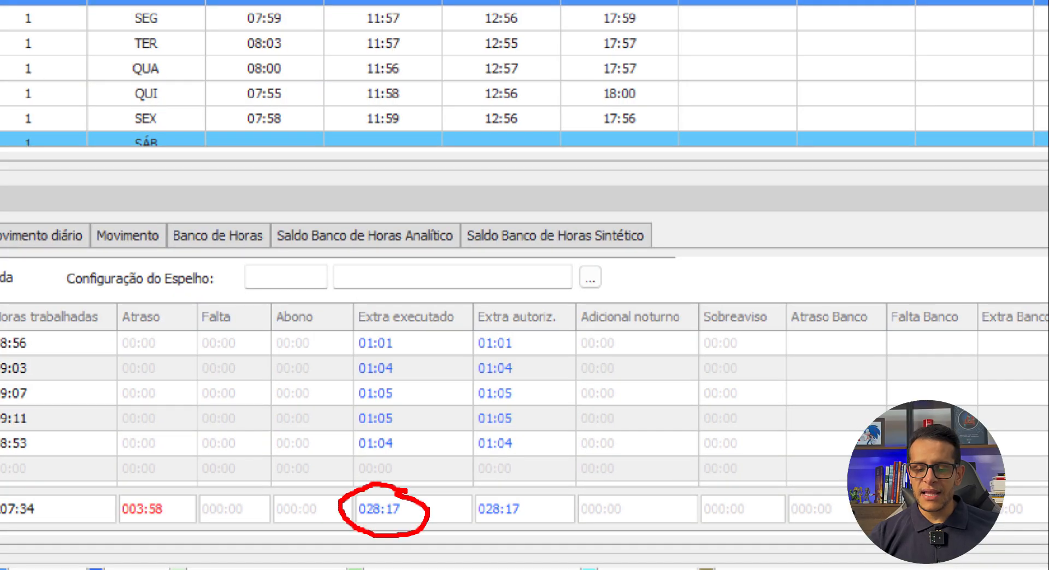
pyautogui.press('Escape')
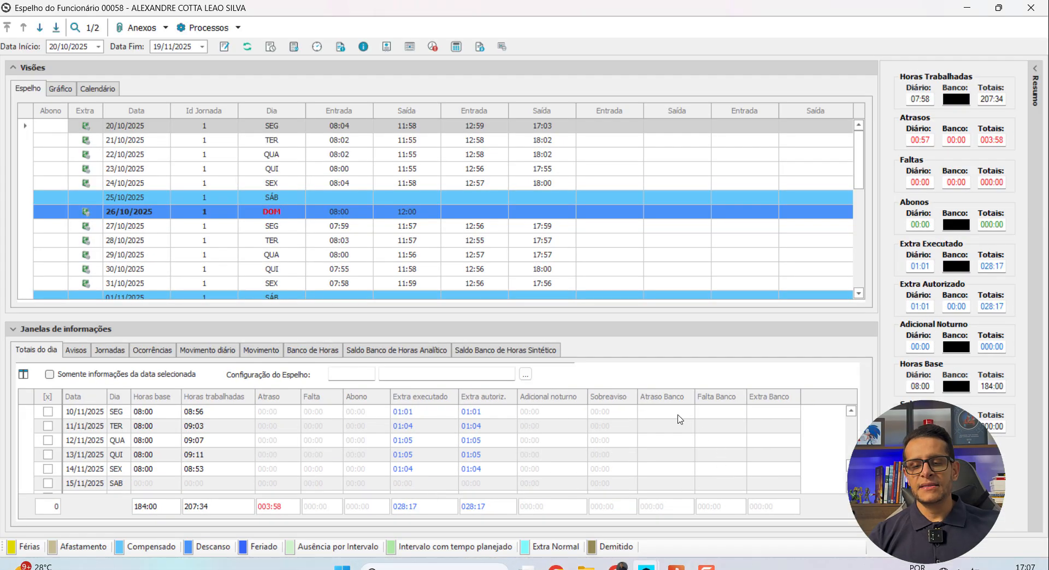
pyautogui.moveTo(679, 418); pyautogui.dragTo(744, 465)
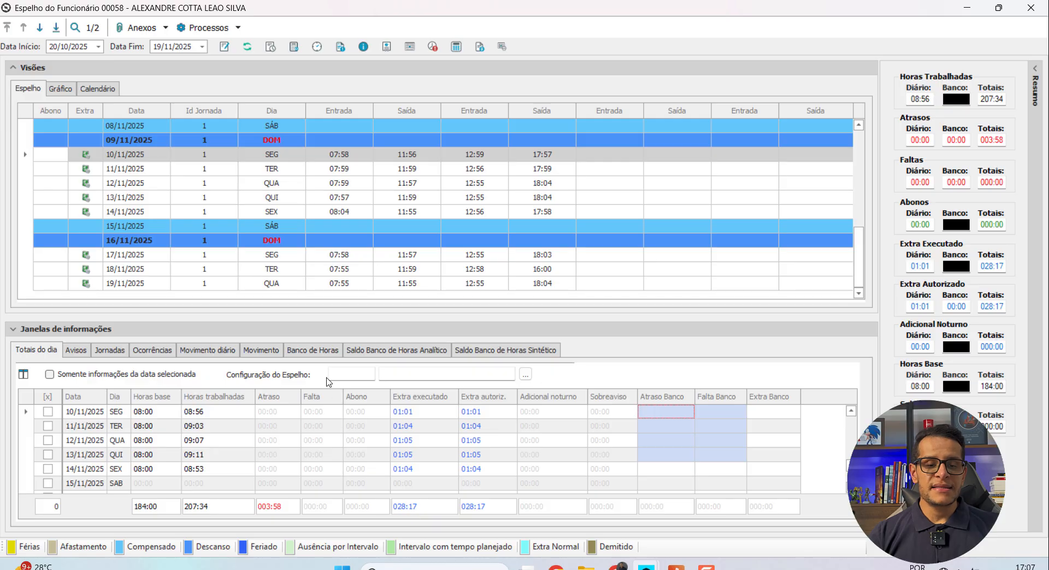
# - Examine the HORA EXTRA 50% and HORA EXTRA 100% events and their hours in the period's Movimento
pyautogui.click(261, 351)
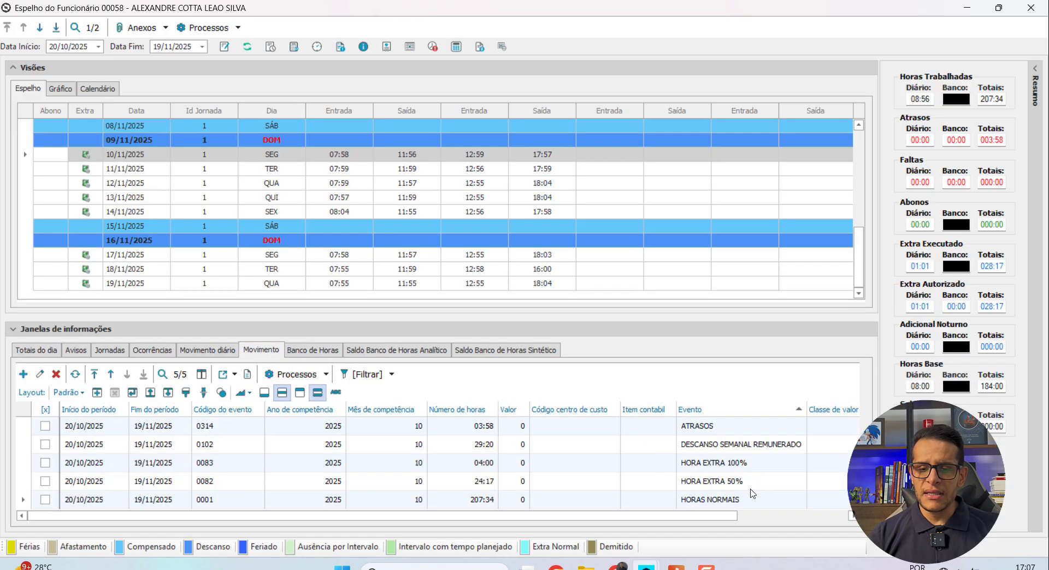
pyautogui.click(706, 484)
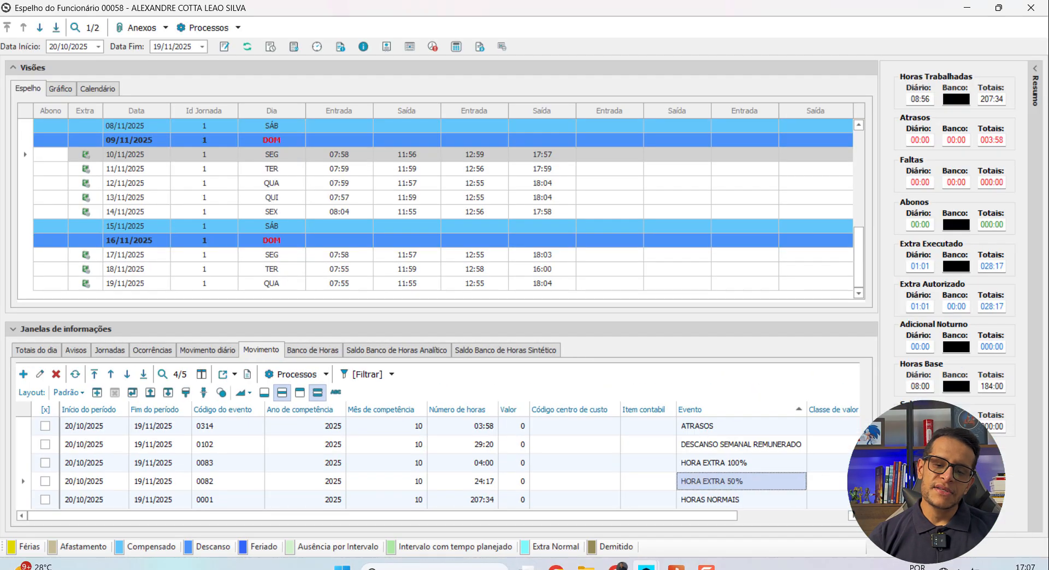
pyautogui.keyDown('shift'); pyautogui.click(708, 463); pyautogui.keyUp('shift')
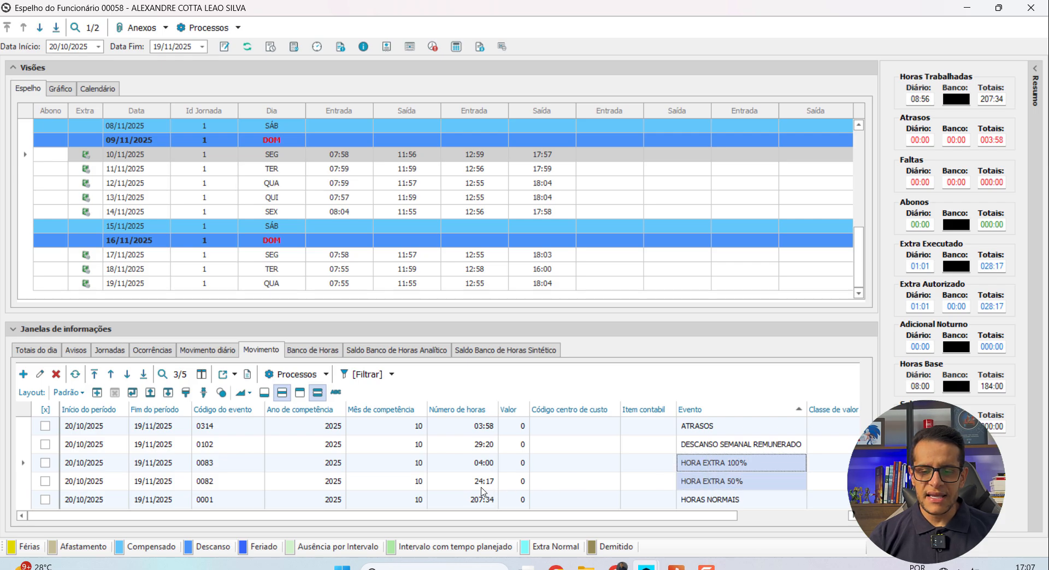
pyautogui.moveTo(483, 465); pyautogui.dragTo(725, 488)
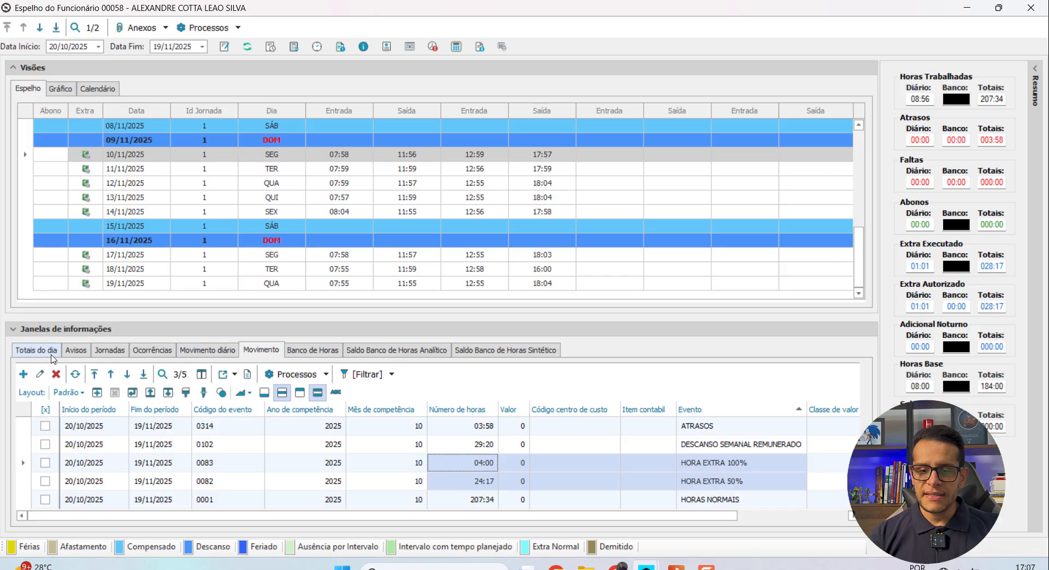
pyautogui.click(732, 465)
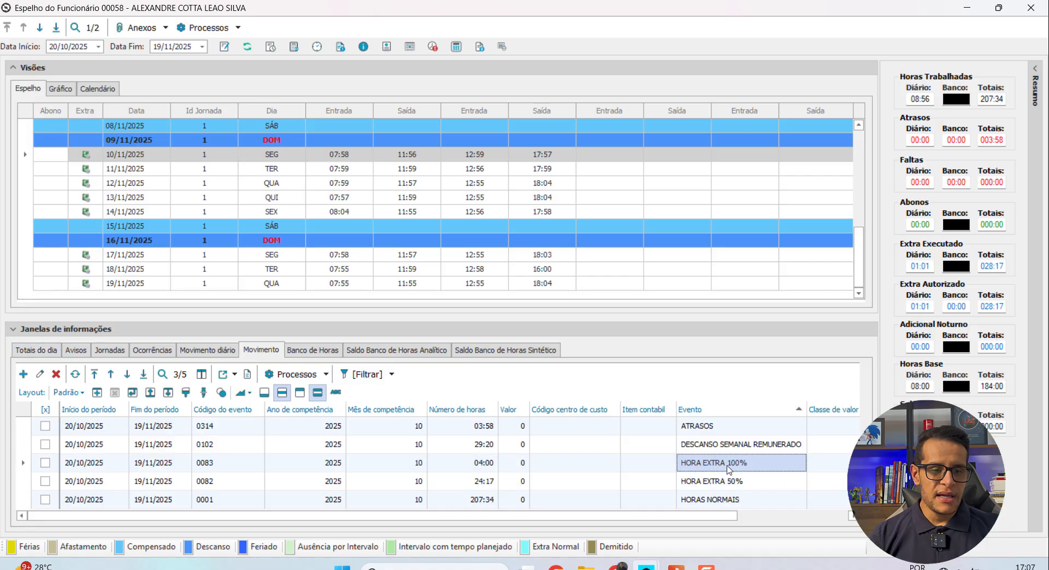
pyautogui.moveTo(704, 466); pyautogui.dragTo(459, 463)
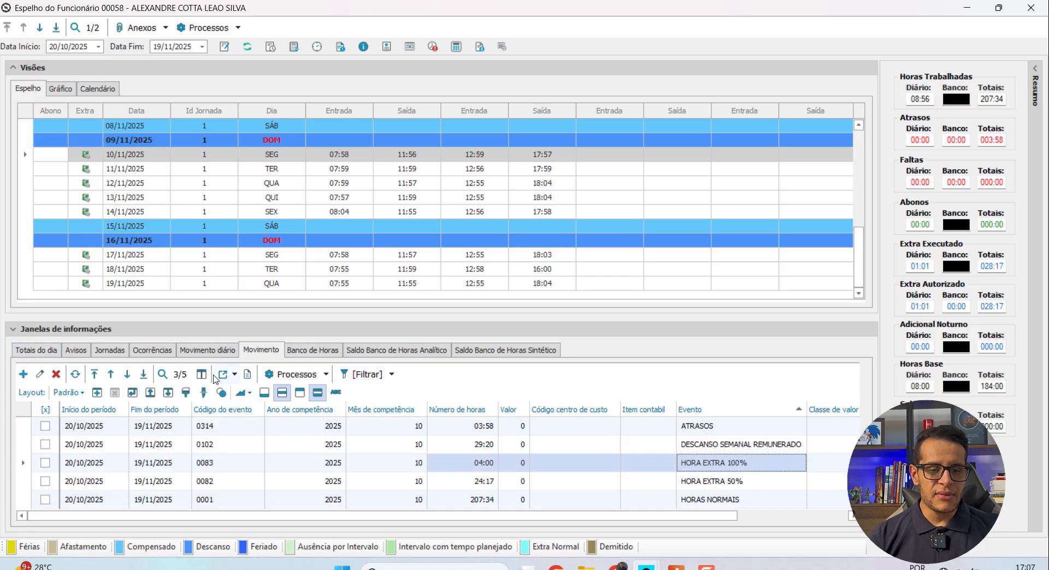
# - Filter the Movimento diário by HORA EXTRA 100%, check that day's punches in the mirror, and clear the filter
pyautogui.click(208, 354)
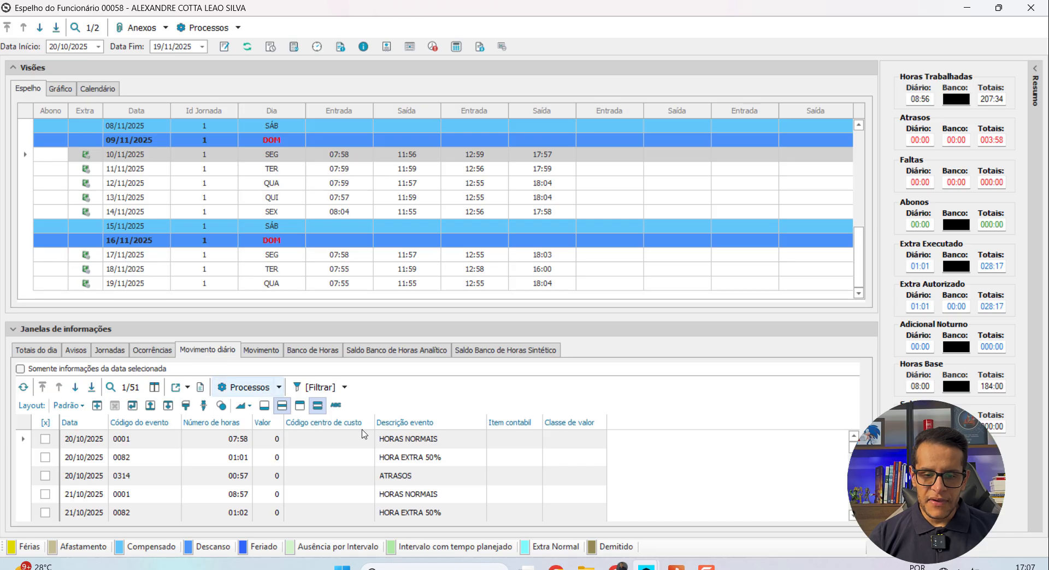
pyautogui.click(480, 420)
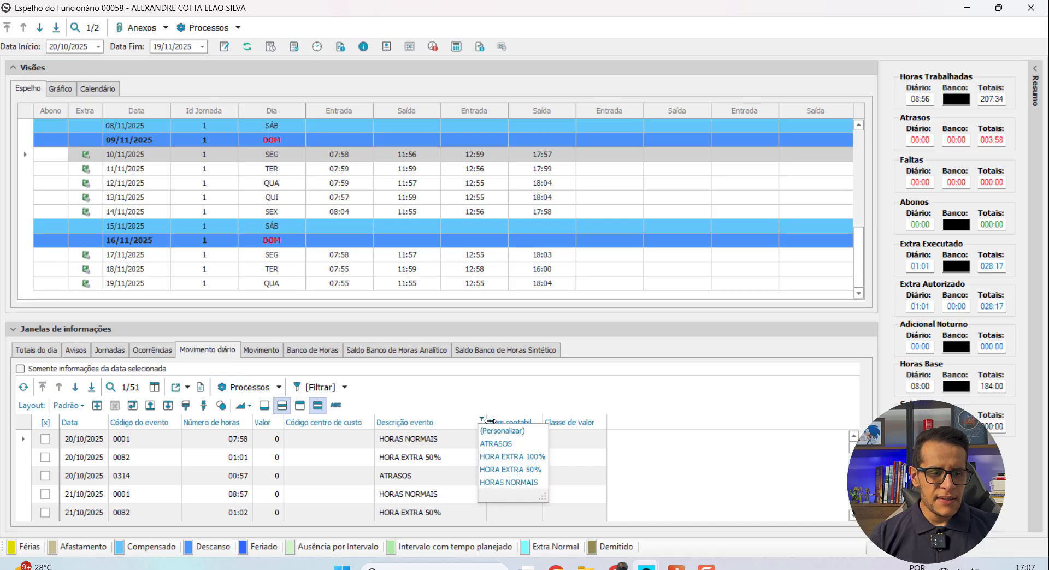
pyautogui.click(516, 458)
pyautogui.click(91, 444)
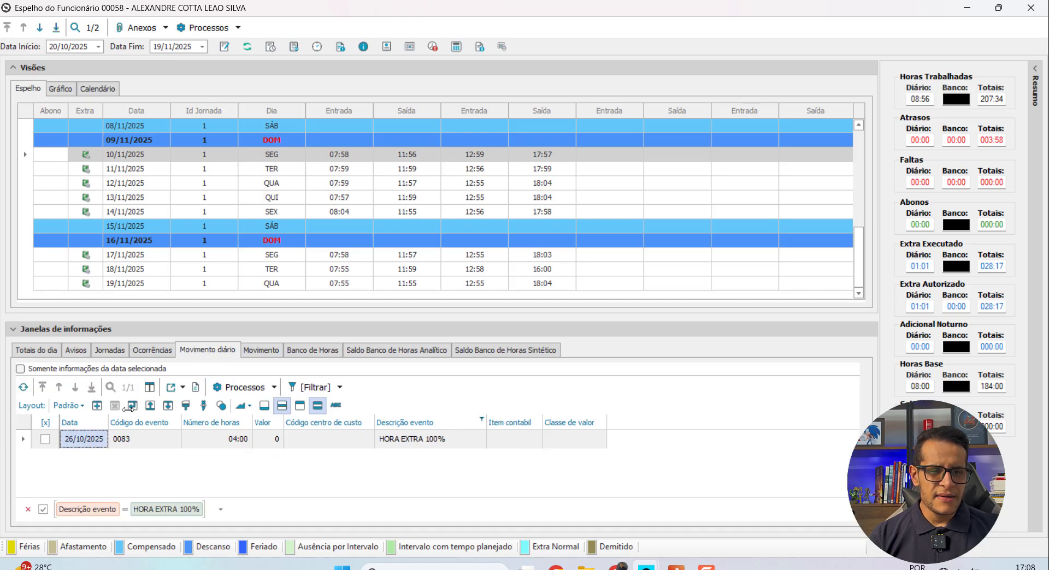
pyautogui.scroll(6, 335, 263)
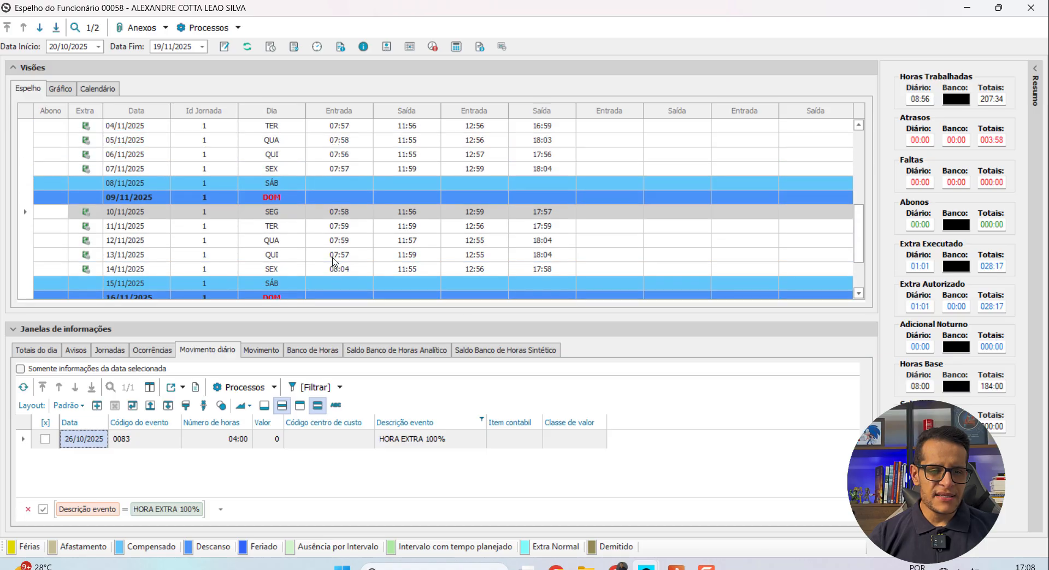
pyautogui.scroll(2, 335, 264)
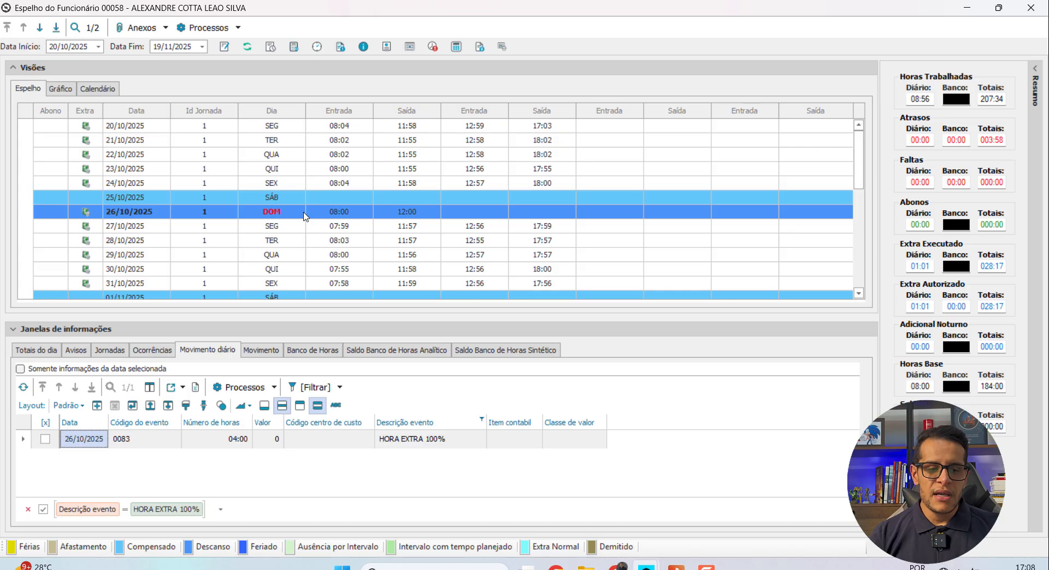
pyautogui.click(28, 510)
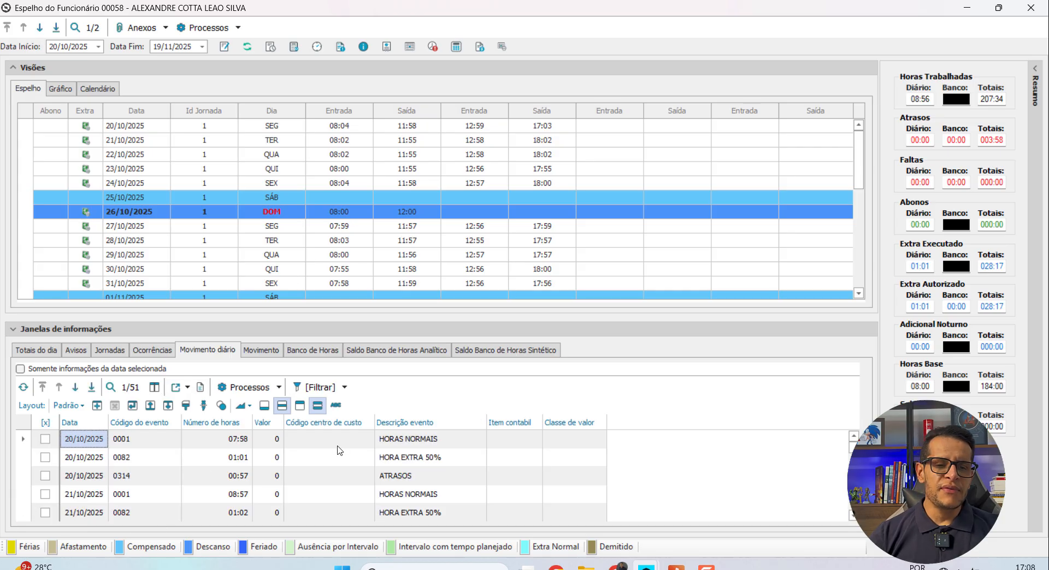
# - Check the Banco de horas stage of the employee's union parametrization and cancel the wizard
pyautogui.click(238, 29)
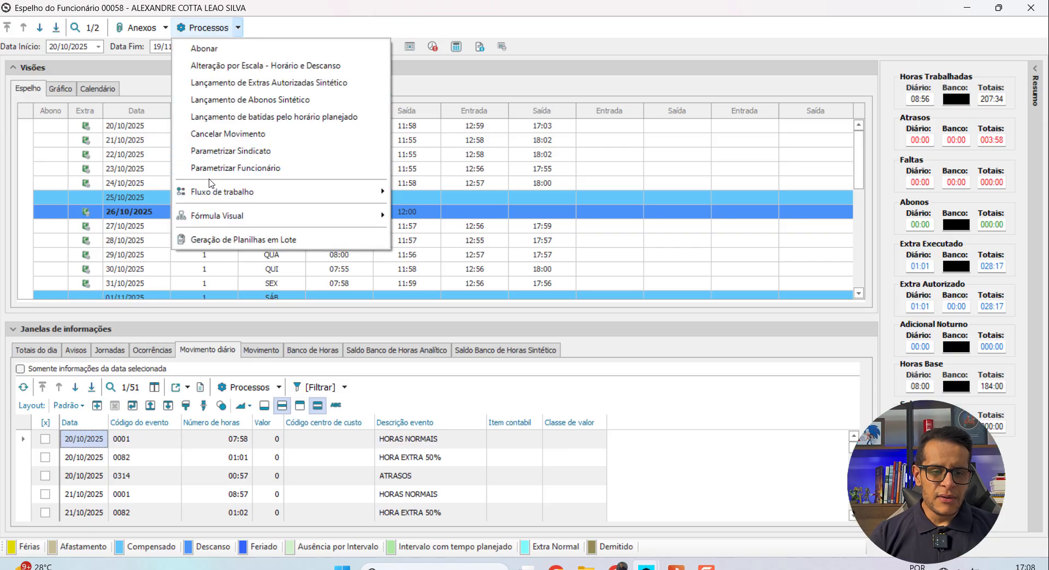
pyautogui.click(234, 152)
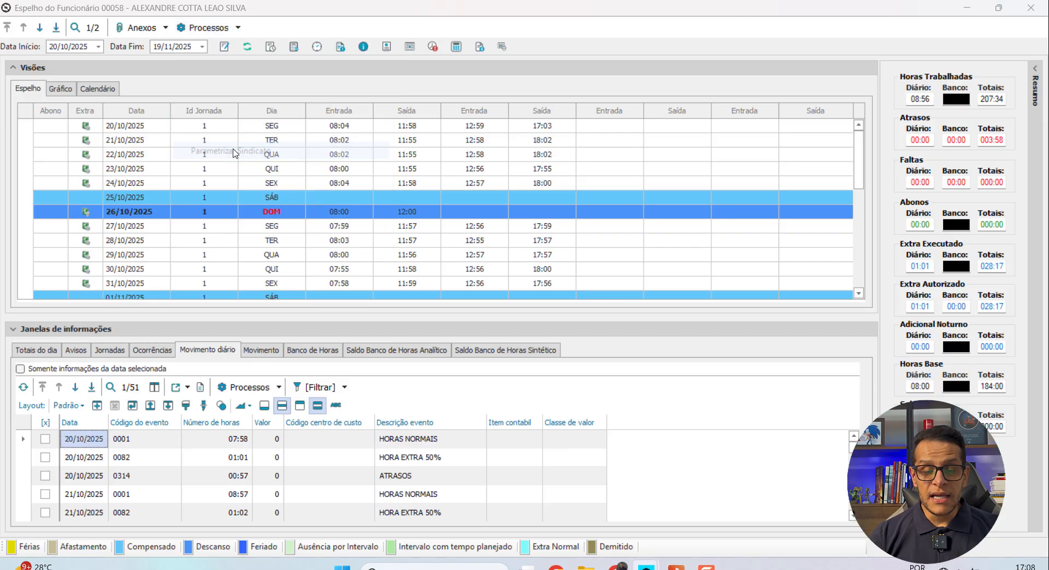
pyautogui.click(671, 483)
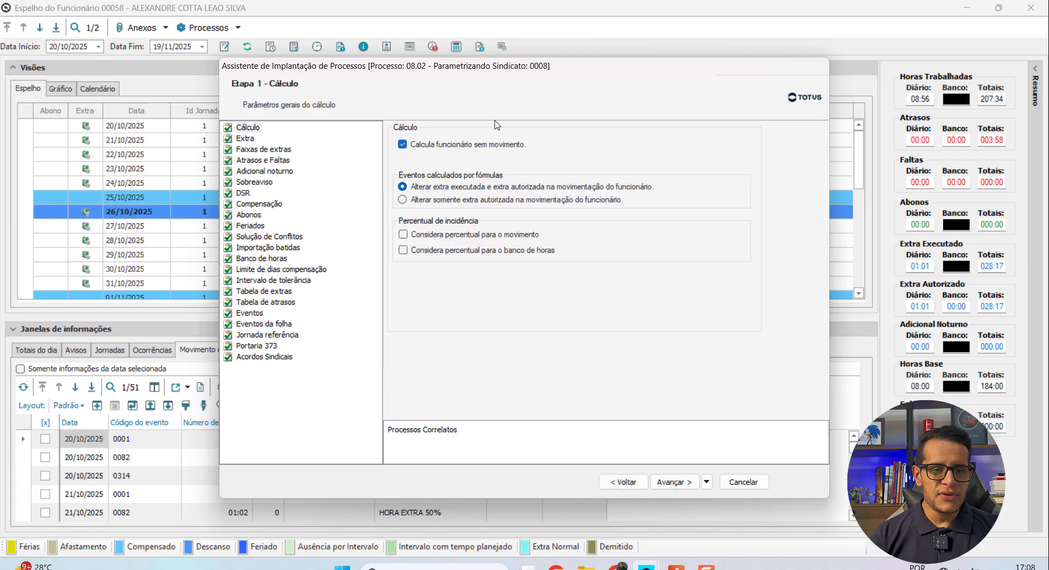
pyautogui.click(262, 258)
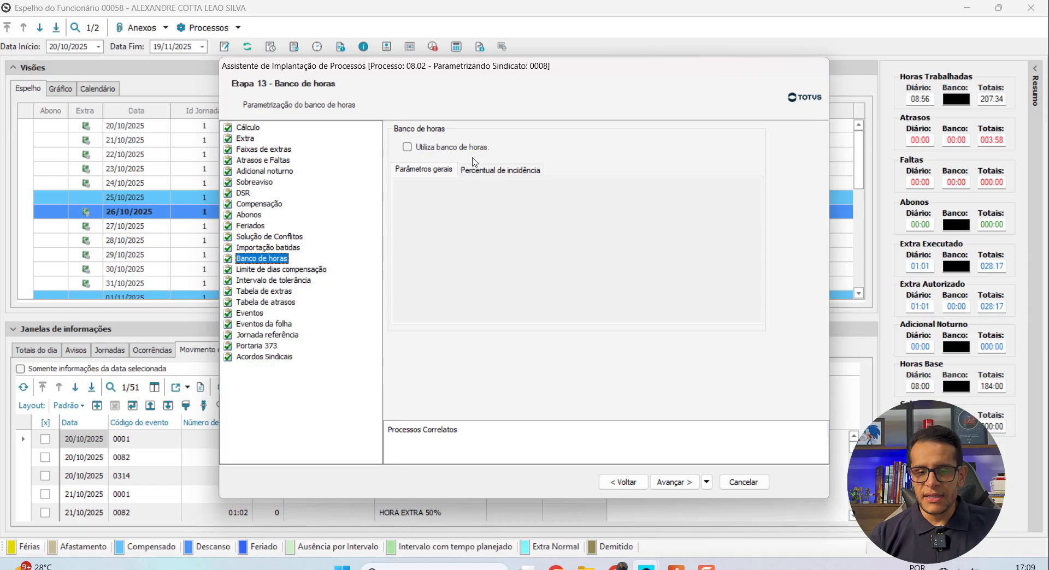
pyautogui.click(743, 482)
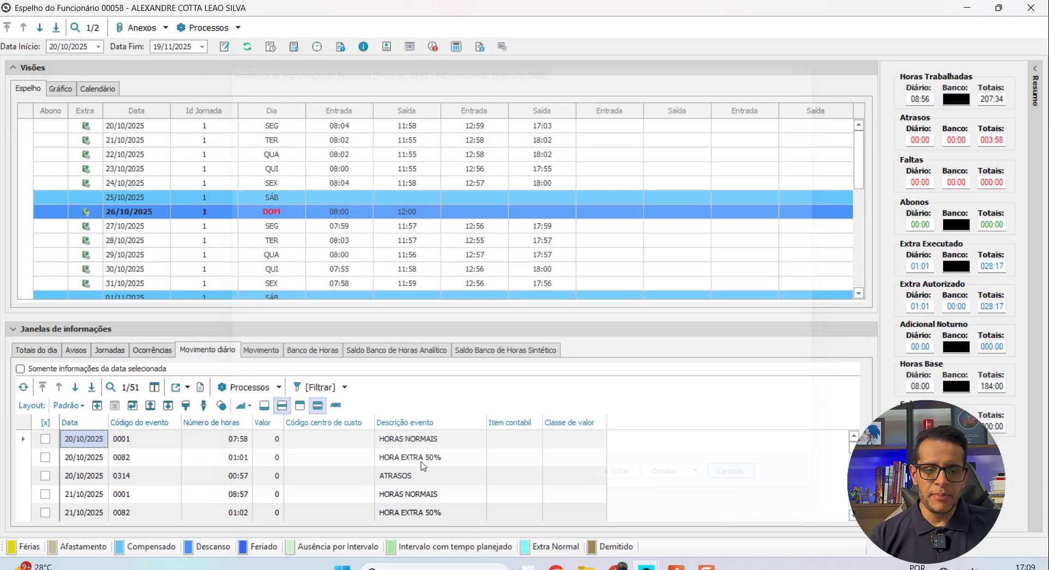
# - Review the ATRASOS event and both HORA EXTRA events in the period's Movimento
pyautogui.click(261, 352)
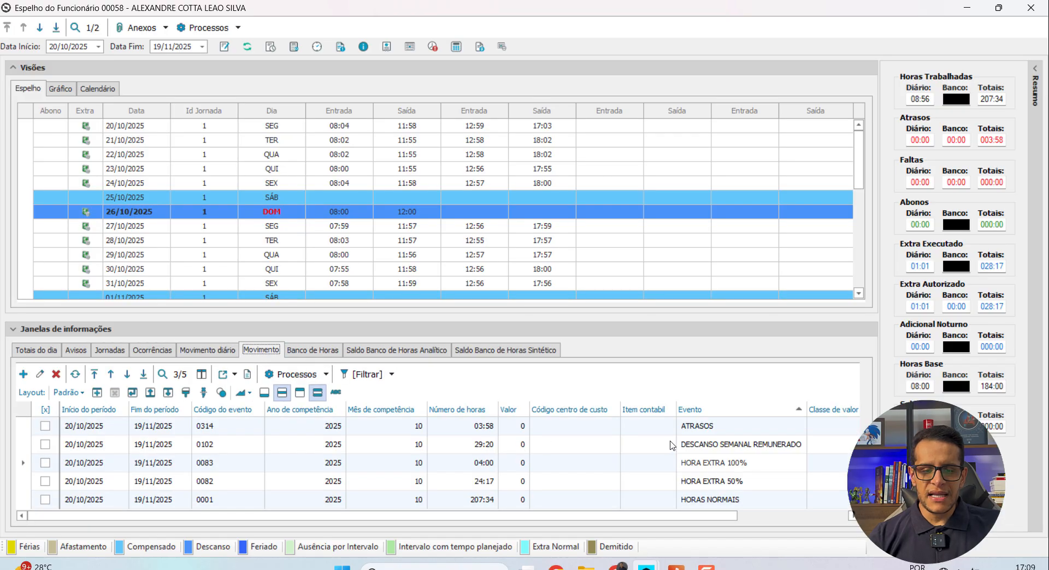
pyautogui.click(693, 430)
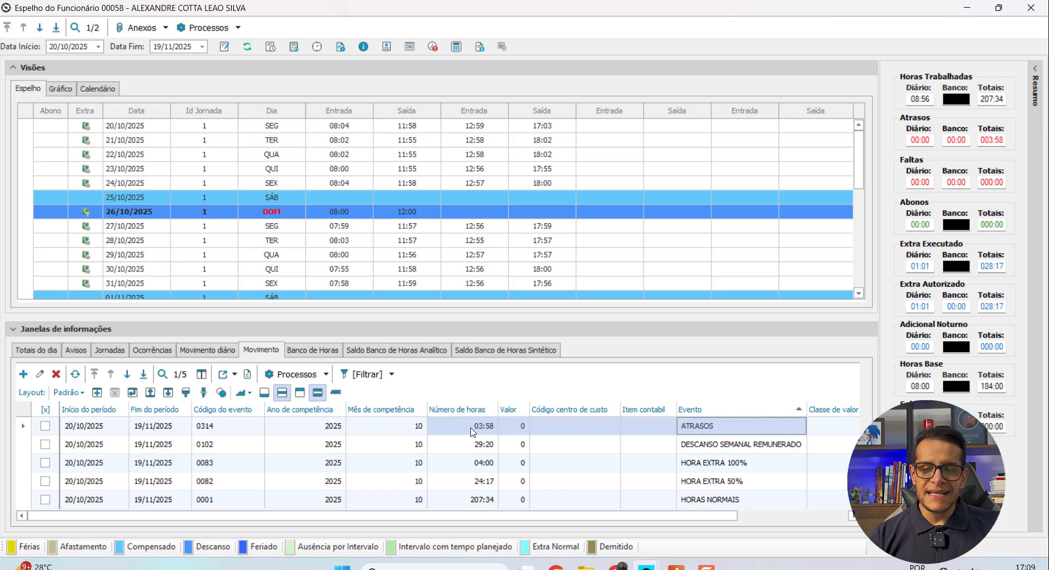
pyautogui.moveTo(707, 468); pyautogui.dragTo(80, 486)
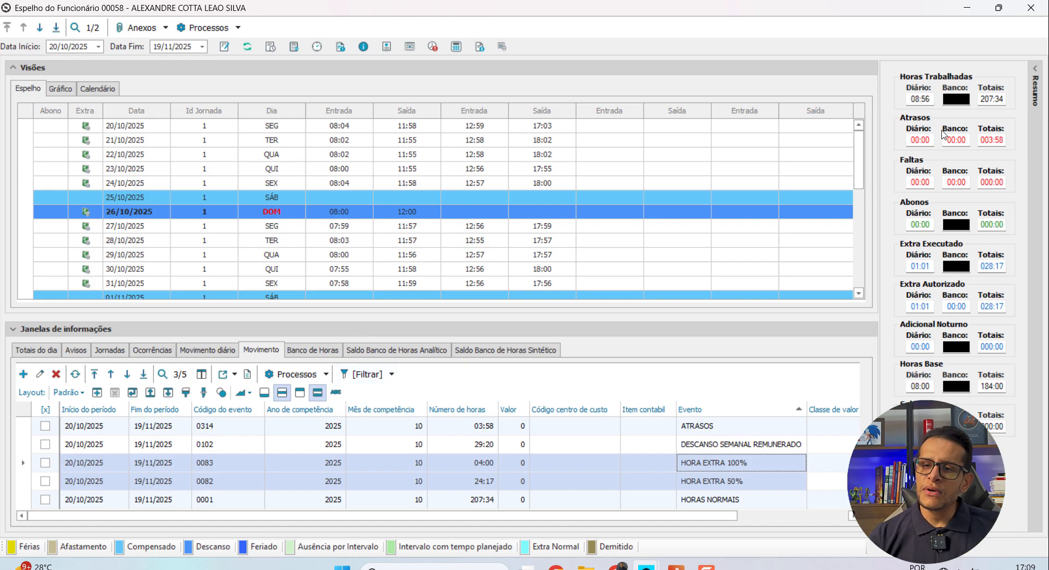
# - Close this mirror, open the one of the Tecnico Lanternagem / Pintura employee, and expand its information windows
pyautogui.click(1031, 8)
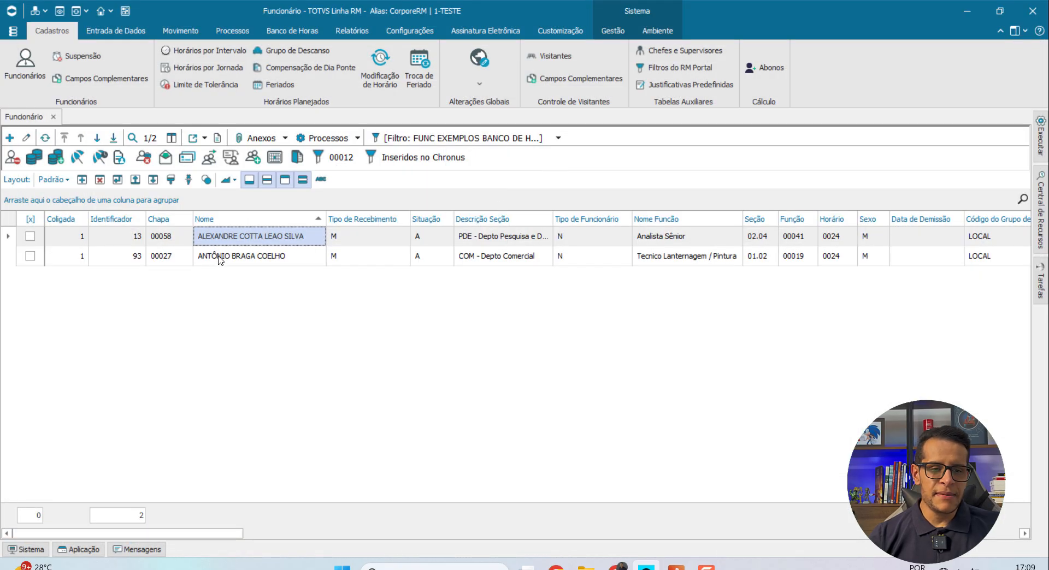
pyautogui.click(220, 258)
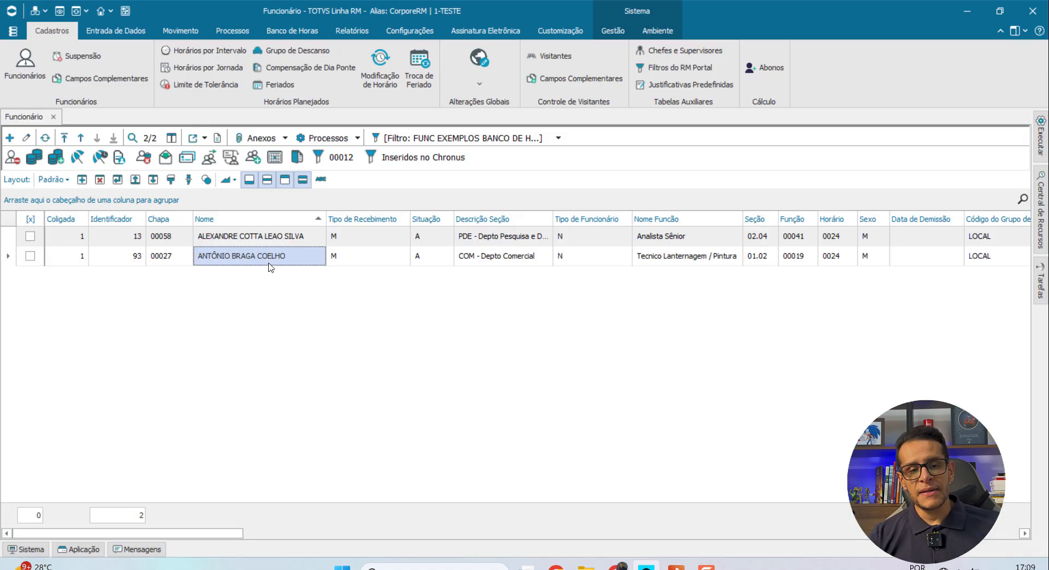
pyautogui.click(274, 158)
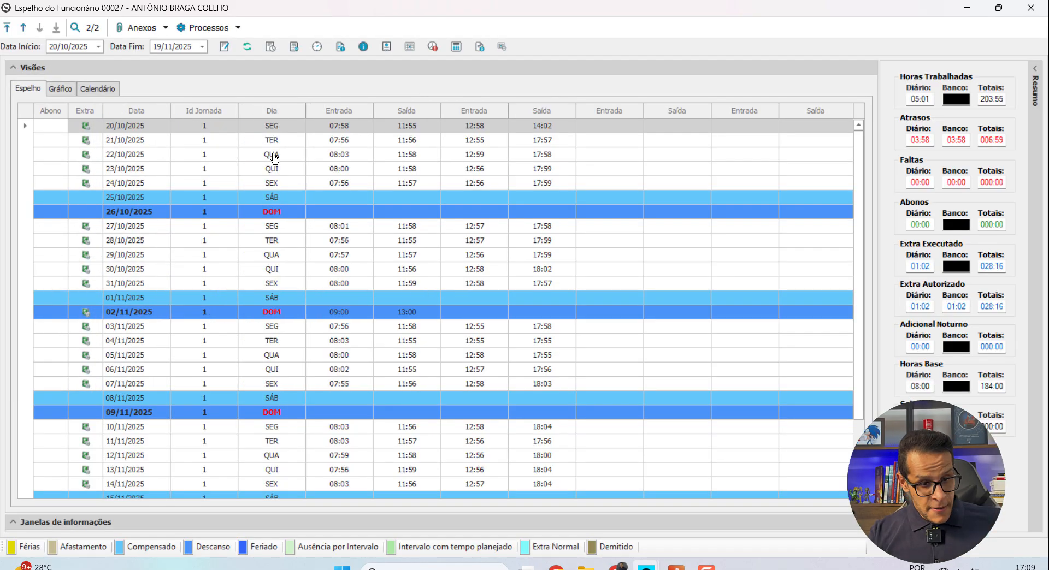
pyautogui.click(13, 522)
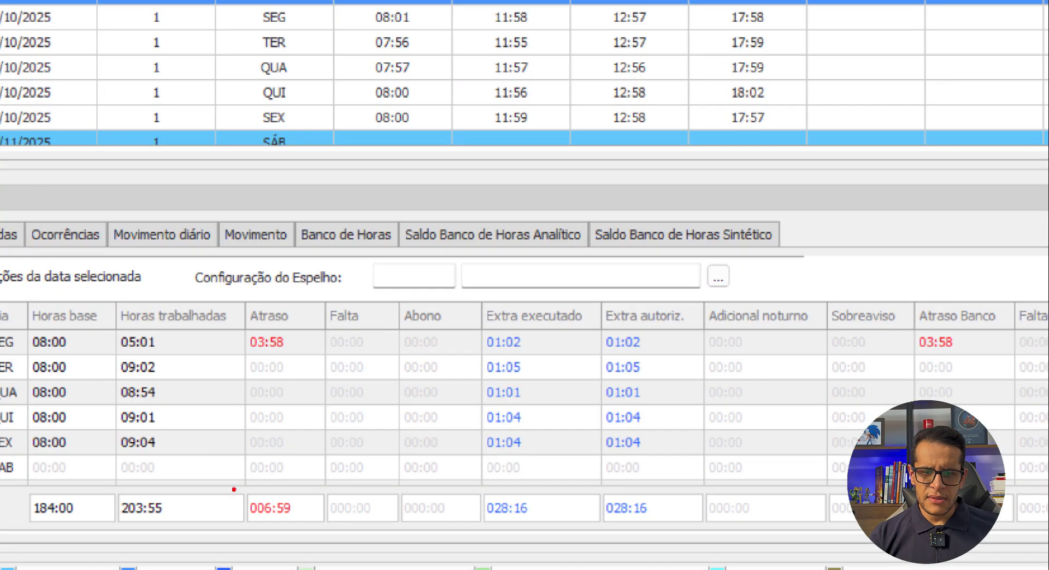
# - Review the period totals of Atraso, Extra executado, Atraso Banco, Falta Banco and Extra Banco in Totais do dia
pyautogui.moveTo(236, 487)
pyautogui.mouseDown()
pyautogui.moveTo(259, 527)
pyautogui.moveTo(325, 534)
pyautogui.mouseUp()
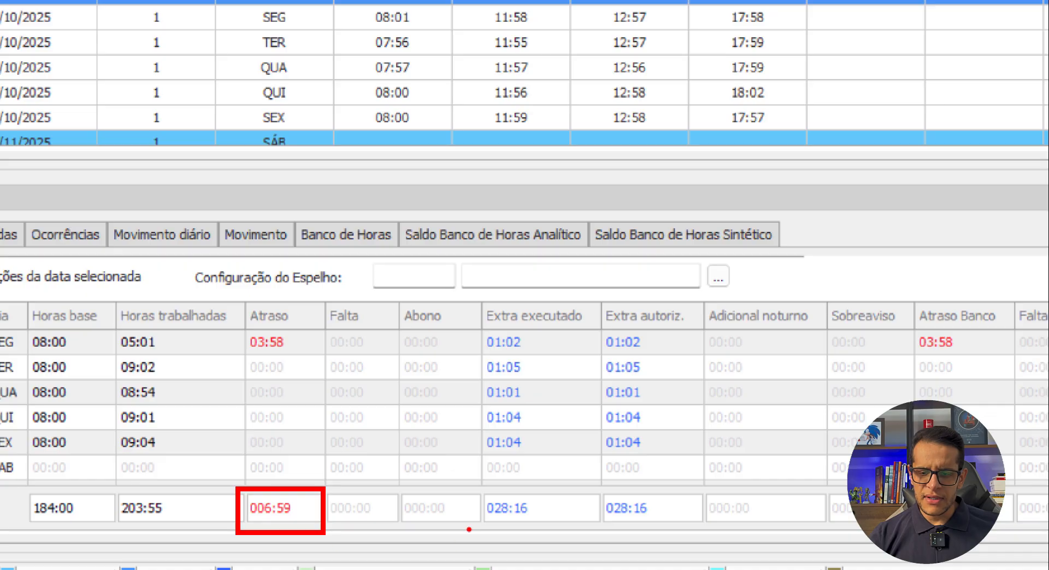
pyautogui.moveTo(466, 494); pyautogui.dragTo(573, 524)
pyautogui.press('Escape')
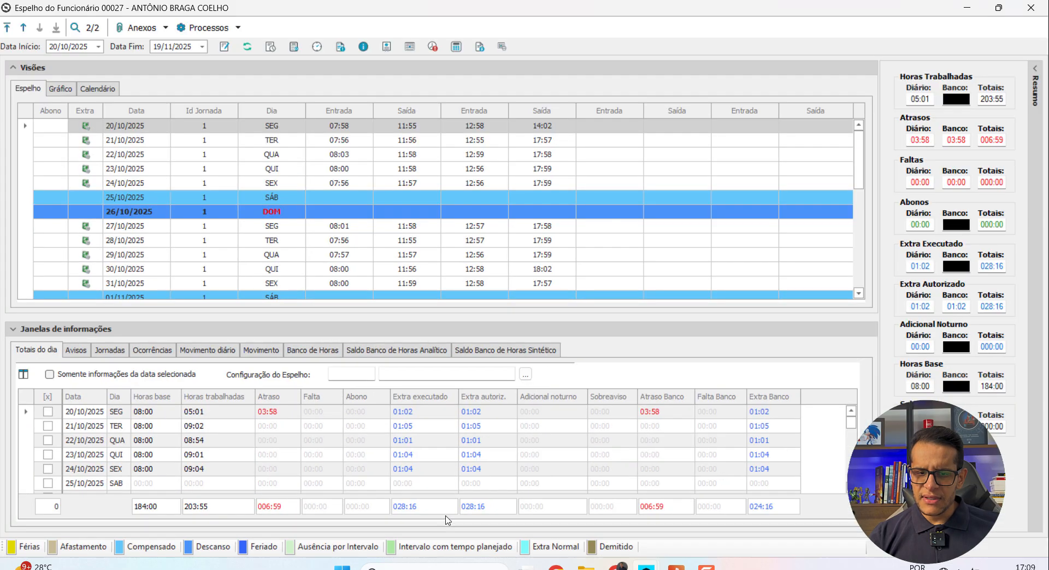
pyautogui.hotkey('ctrl', '1')
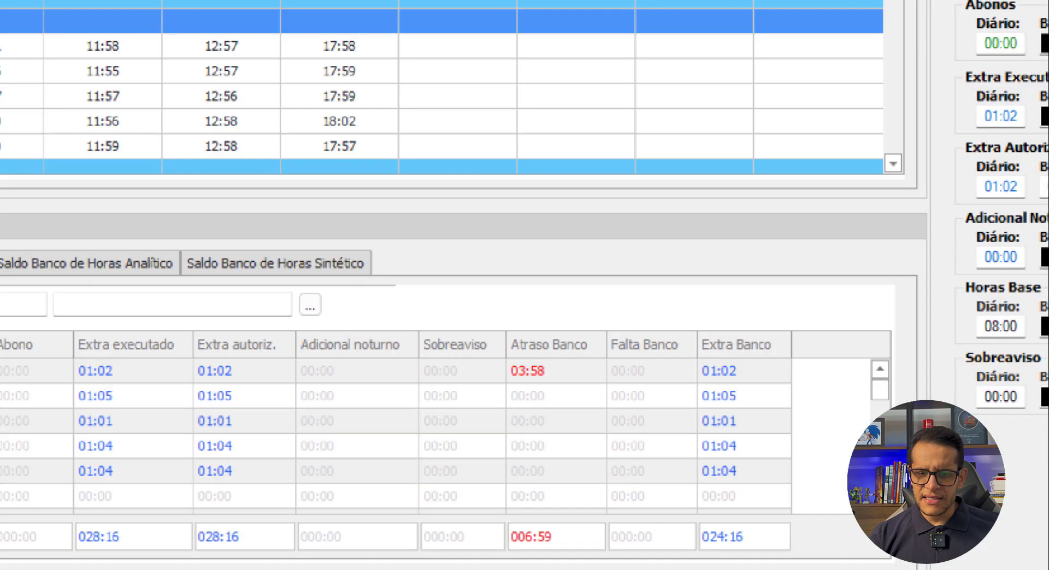
pyautogui.moveTo(502, 327)
pyautogui.mouseDown()
pyautogui.moveTo(532, 488)
pyautogui.moveTo(796, 546)
pyautogui.moveTo(803, 558)
pyautogui.mouseUp()
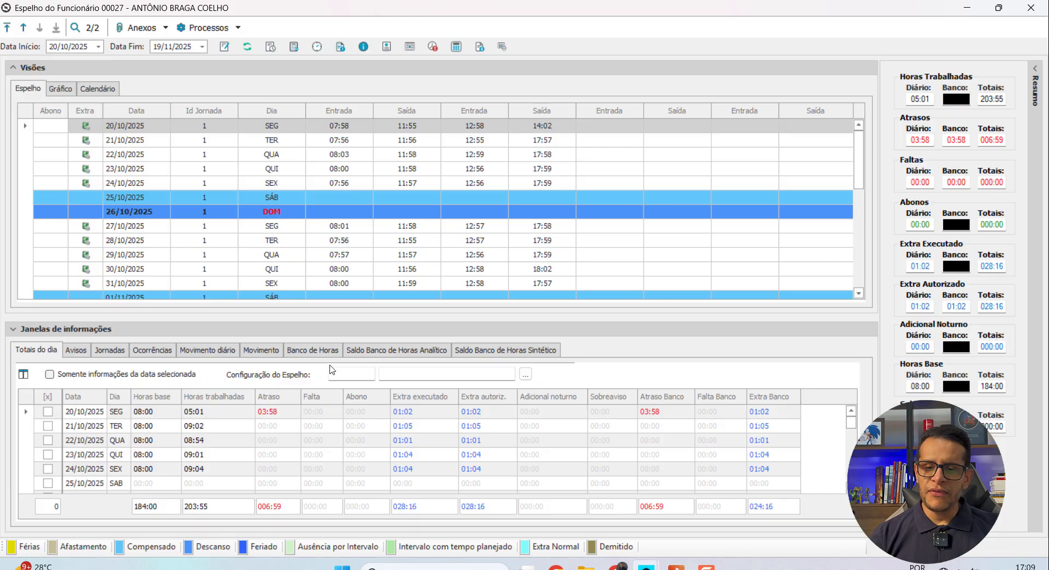
# - Examine the HORA EXTRA 100% event in the period's Movimento and compare its events with Totais do dia
pyautogui.click(262, 352)
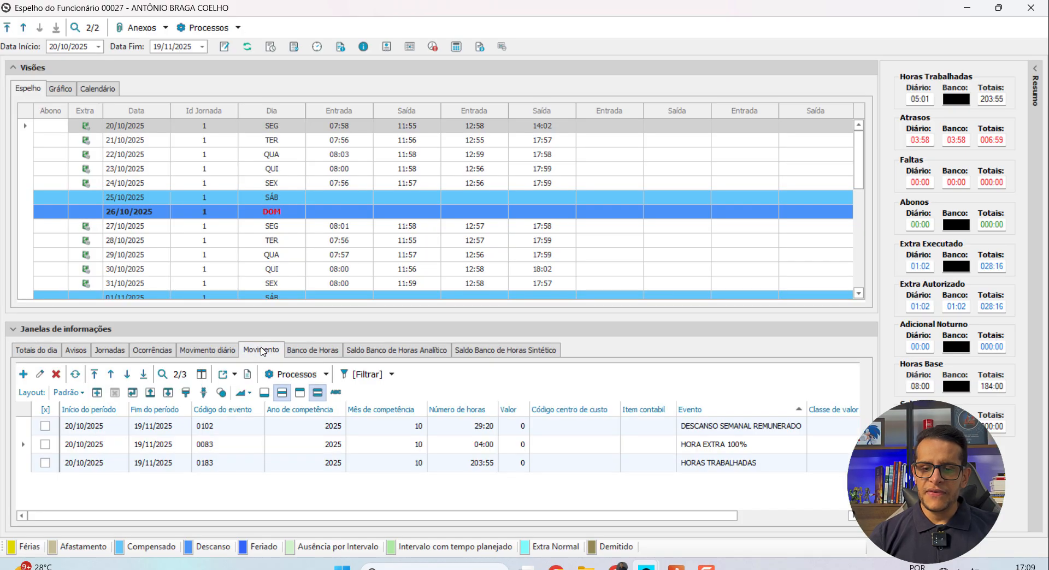
pyautogui.moveTo(731, 429); pyautogui.dragTo(223, 458)
pyautogui.hotkey('ctrl', '1')
pyautogui.click(429, 468)
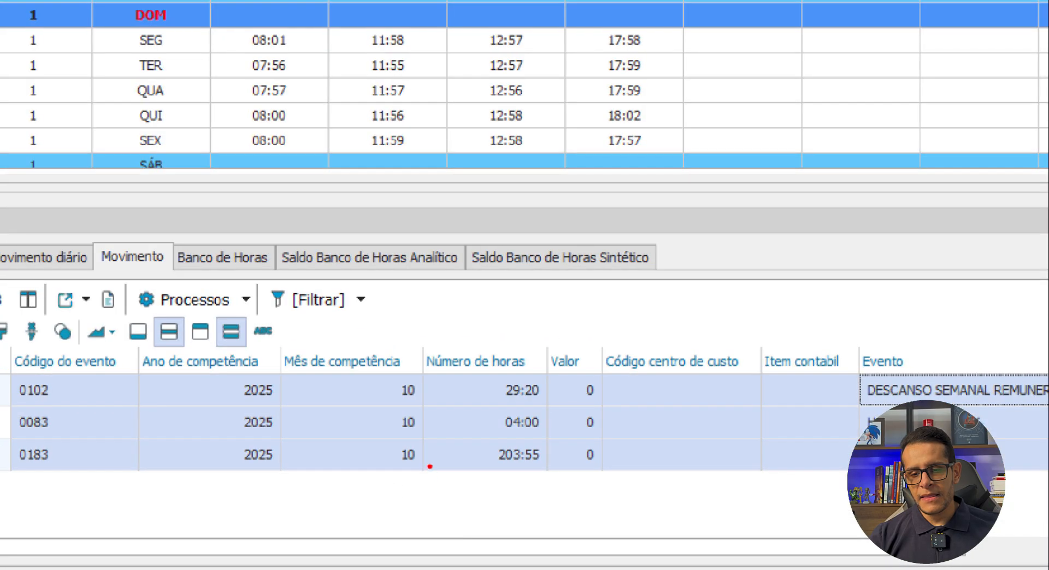
pyautogui.moveTo(454, 414)
pyautogui.mouseDown()
pyautogui.moveTo(768, 439)
pyautogui.moveTo(1026, 440)
pyautogui.mouseUp()
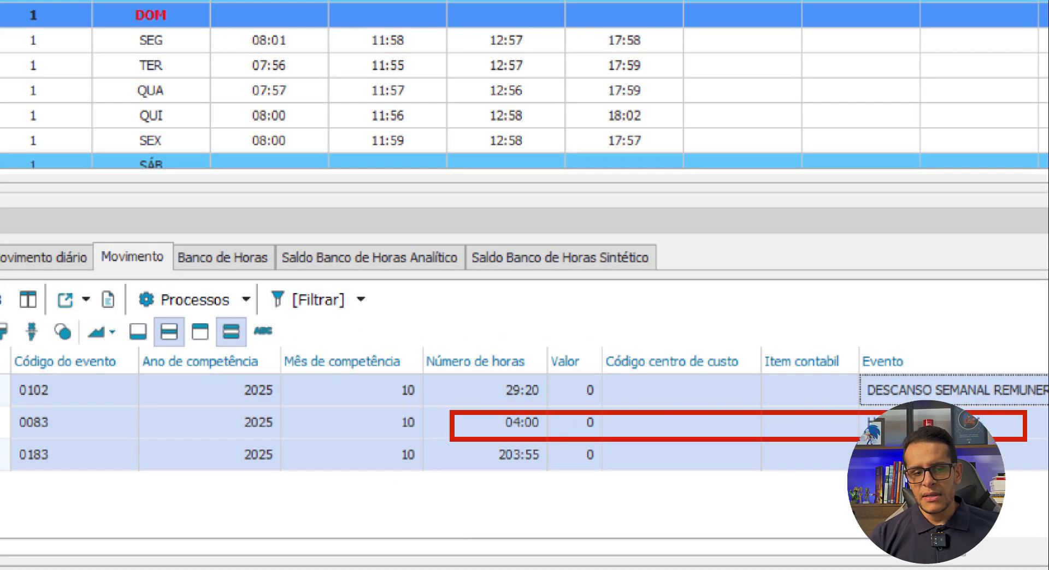
pyautogui.press('Escape')
pyautogui.click(30, 352)
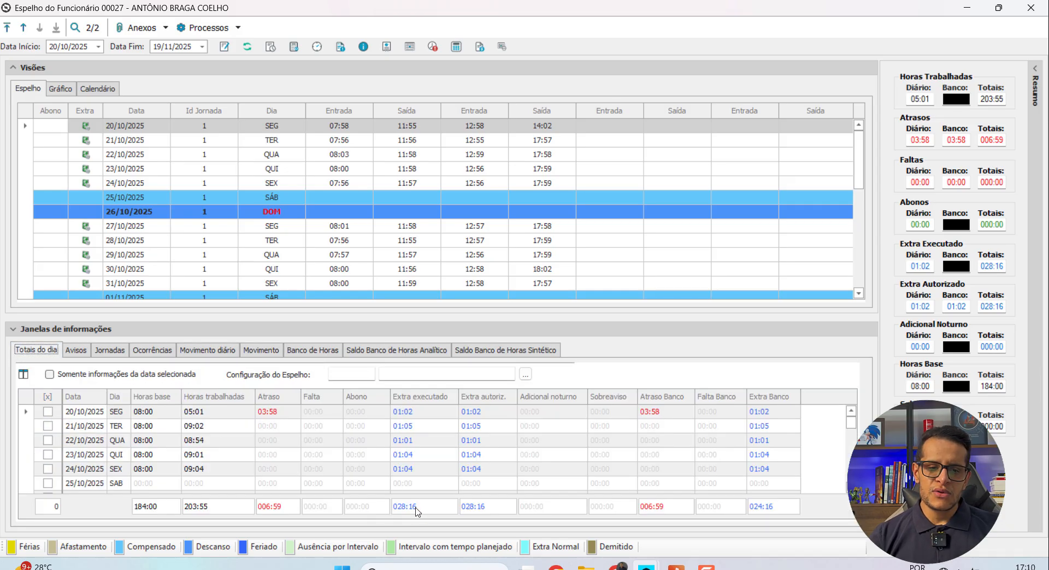
pyautogui.click(271, 351)
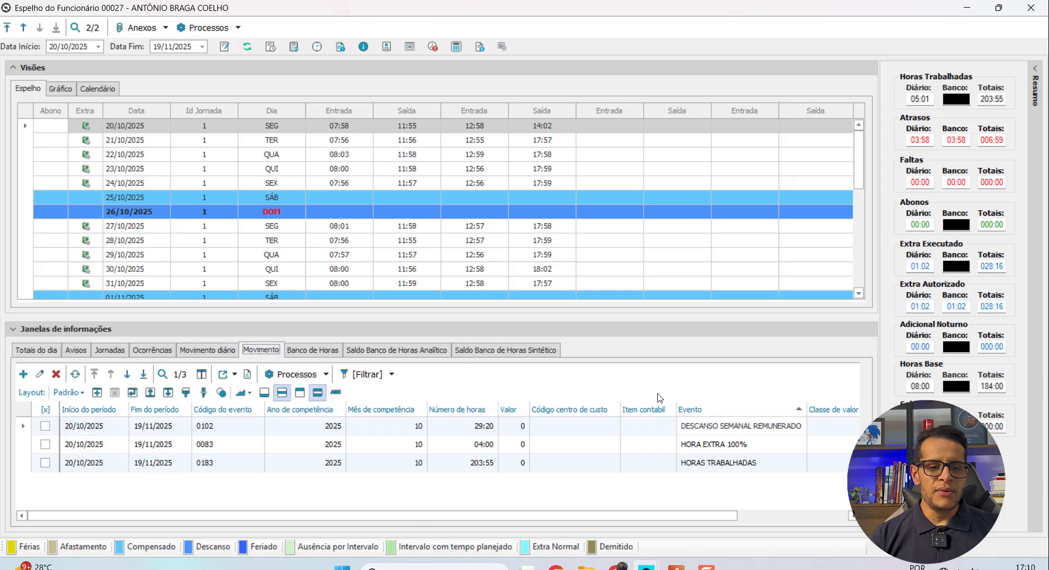
pyautogui.click(757, 449)
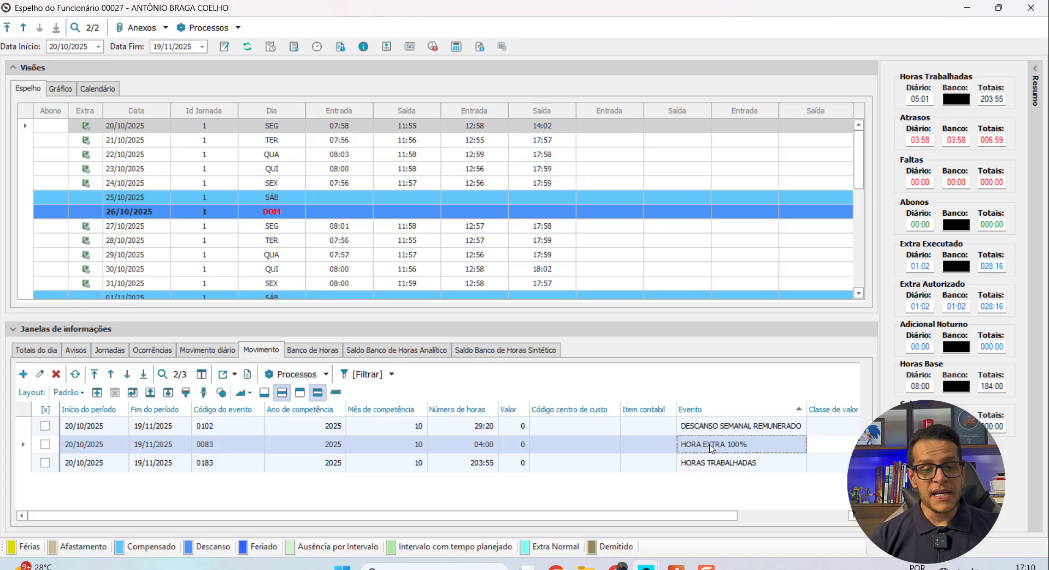
# - Filter the Movimento diário by HORA EXTRA 100%, check the 02/11/2025 punches in the mirror, and return to the Movimento
pyautogui.click(230, 356)
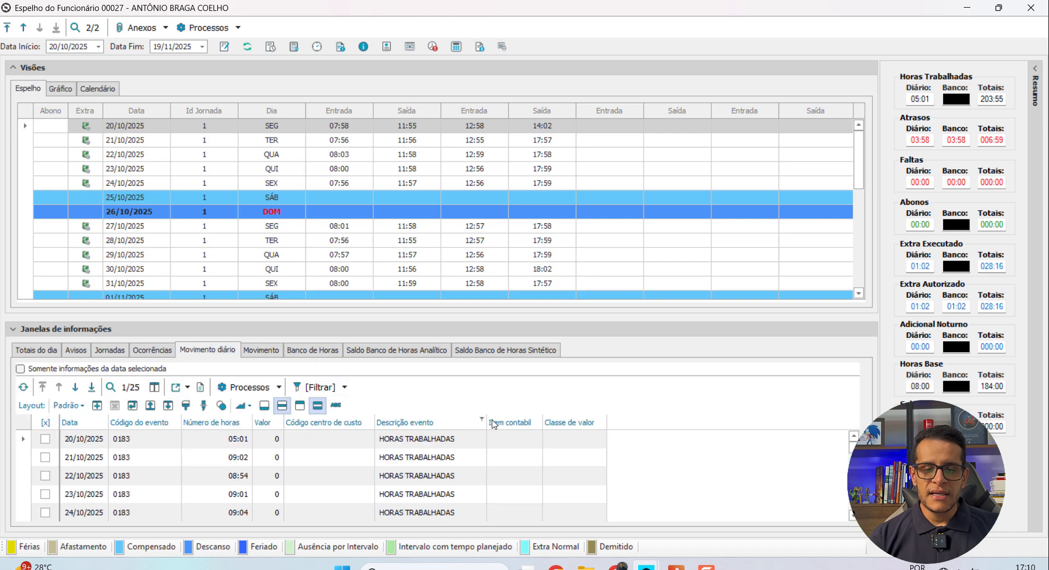
pyautogui.click(482, 420)
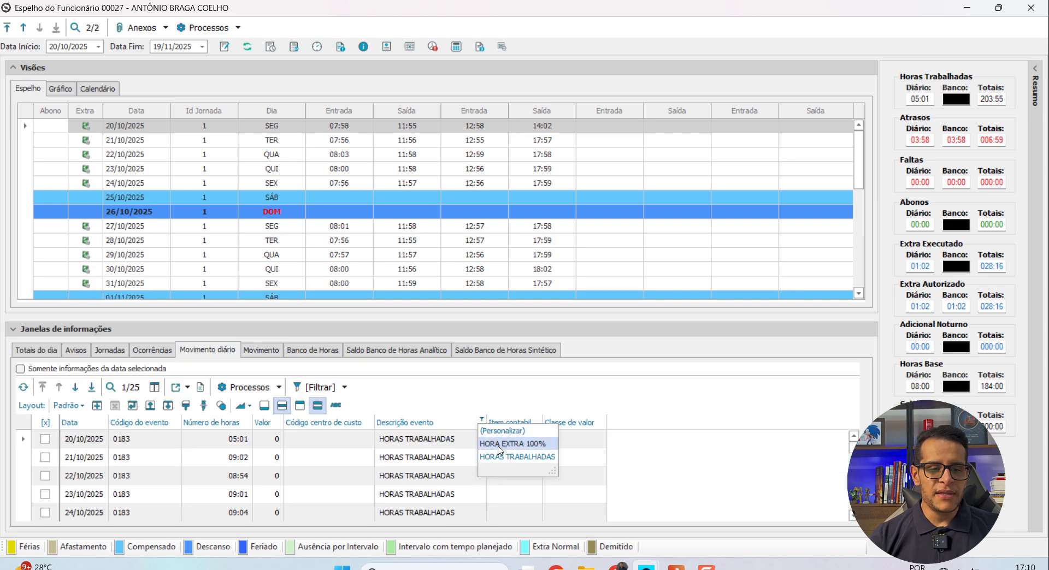
pyautogui.click(498, 445)
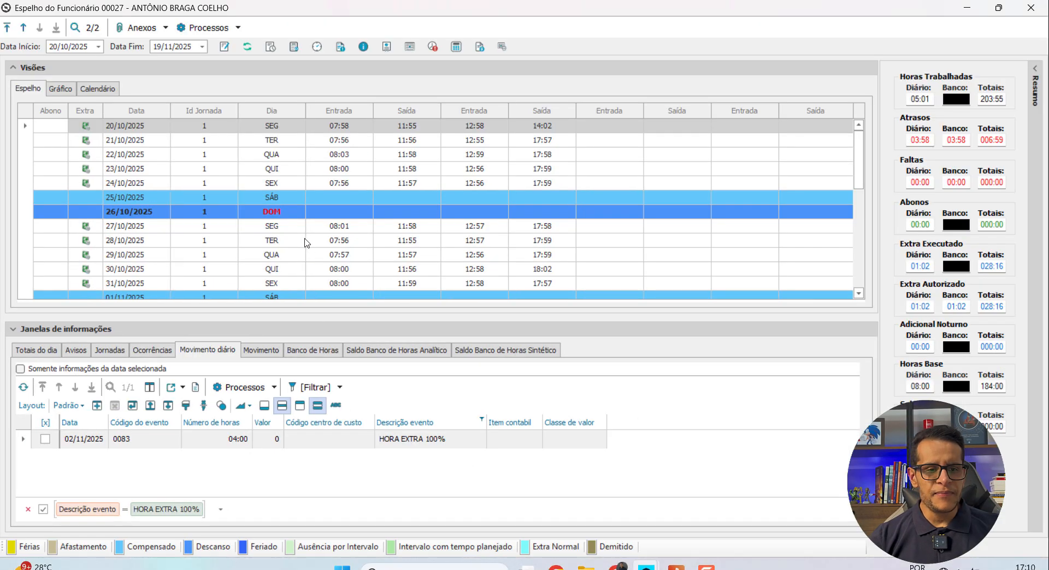
pyautogui.scroll(-2, 307, 243)
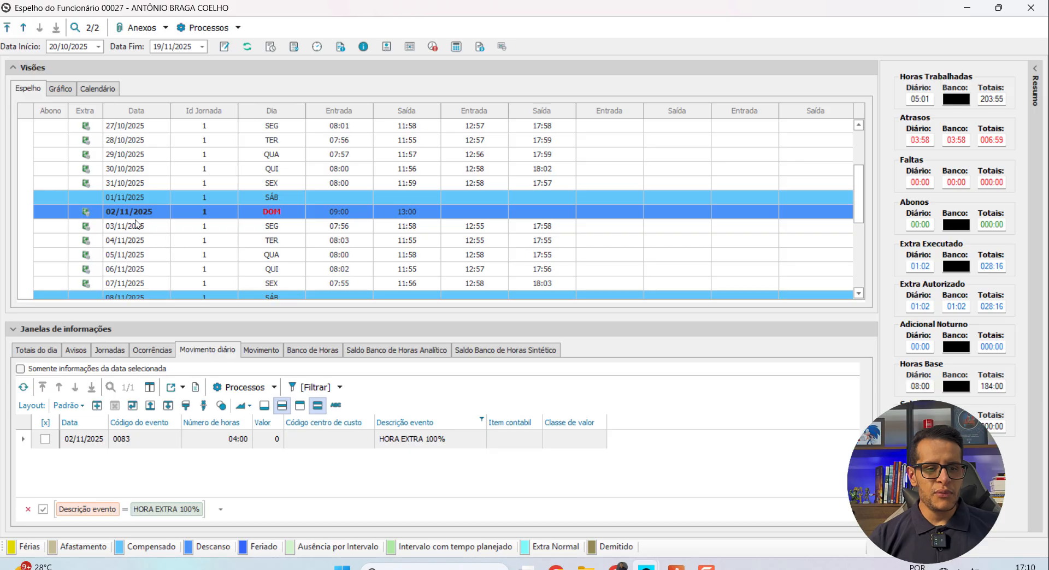
pyautogui.click(124, 226)
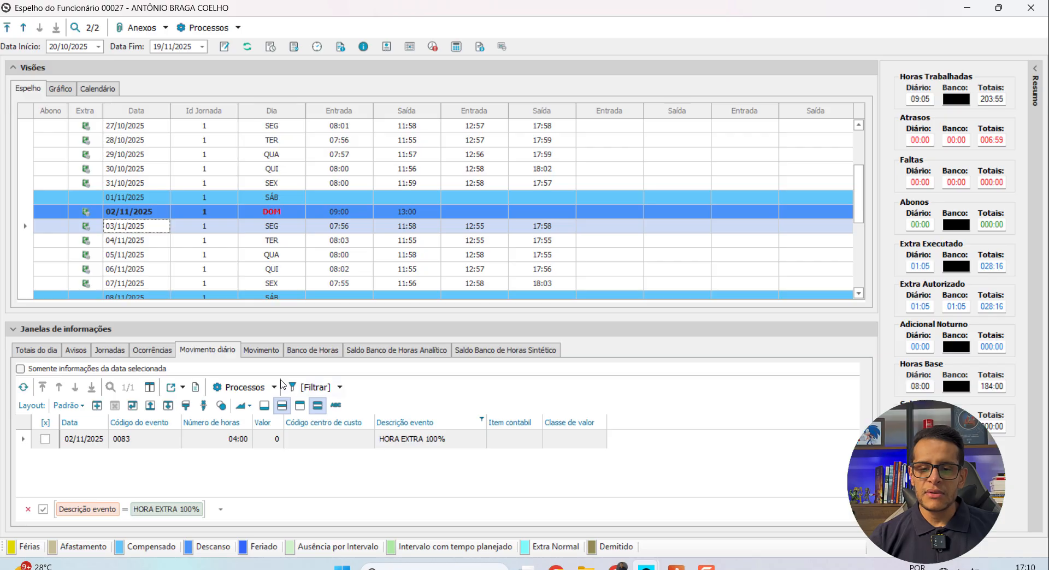
pyautogui.click(260, 352)
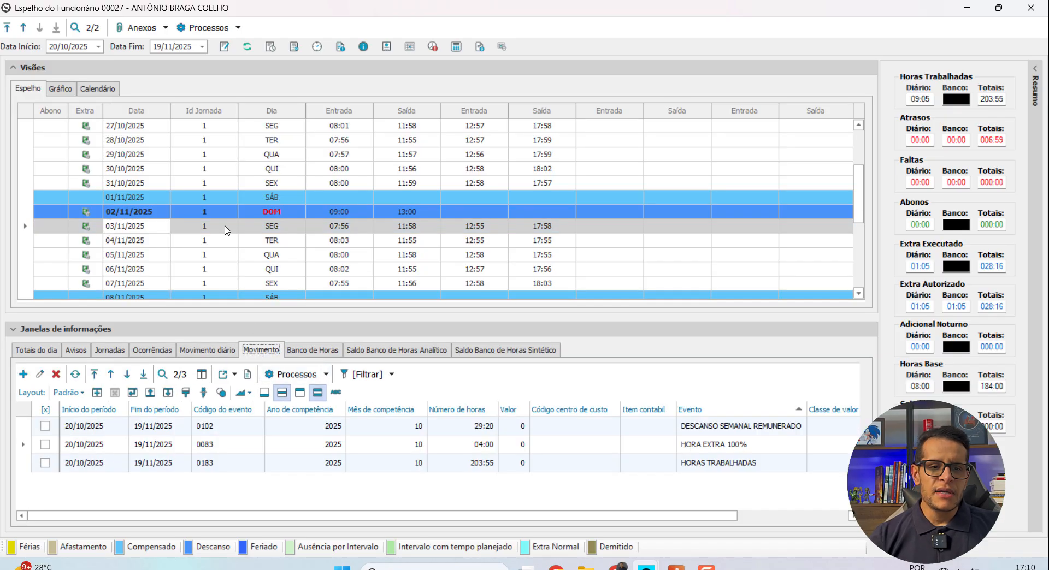
# - Open the employee's union parametrization at the Banco de horas stage and review its usage, type, limit and attitude settings
pyautogui.click(238, 28)
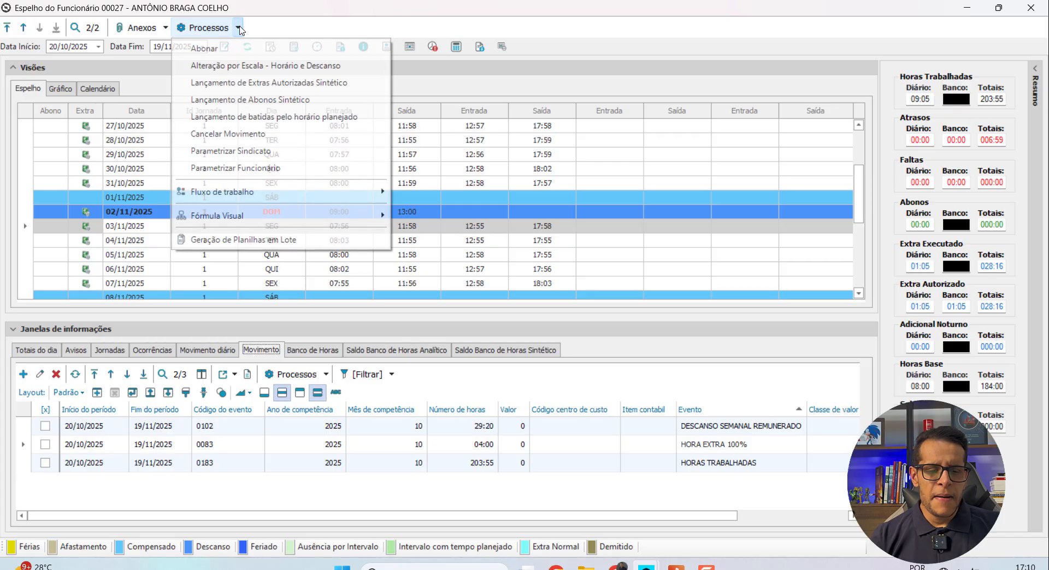
pyautogui.click(230, 152)
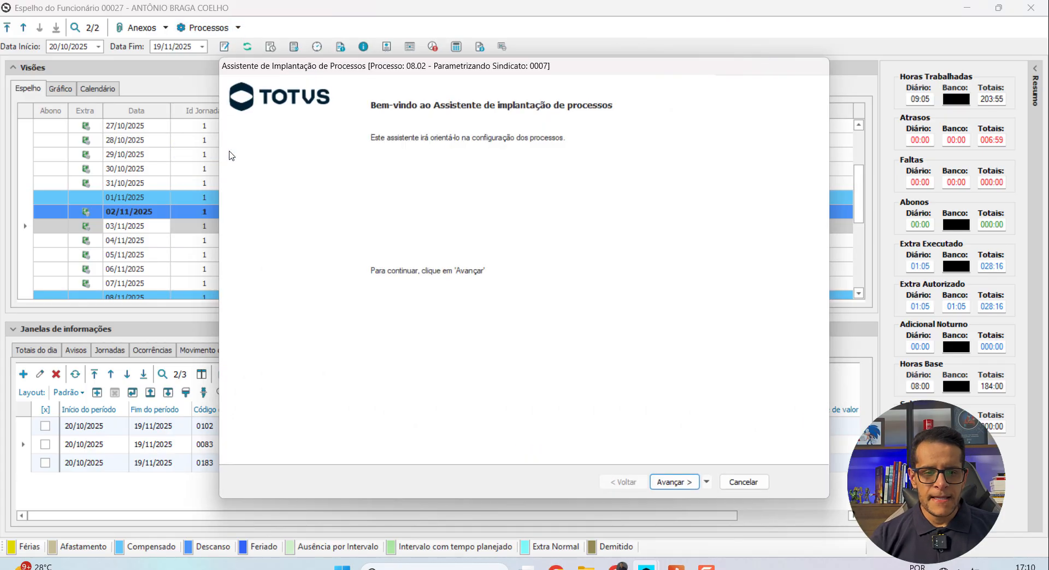
pyautogui.press('alt')
pyautogui.press('Return')
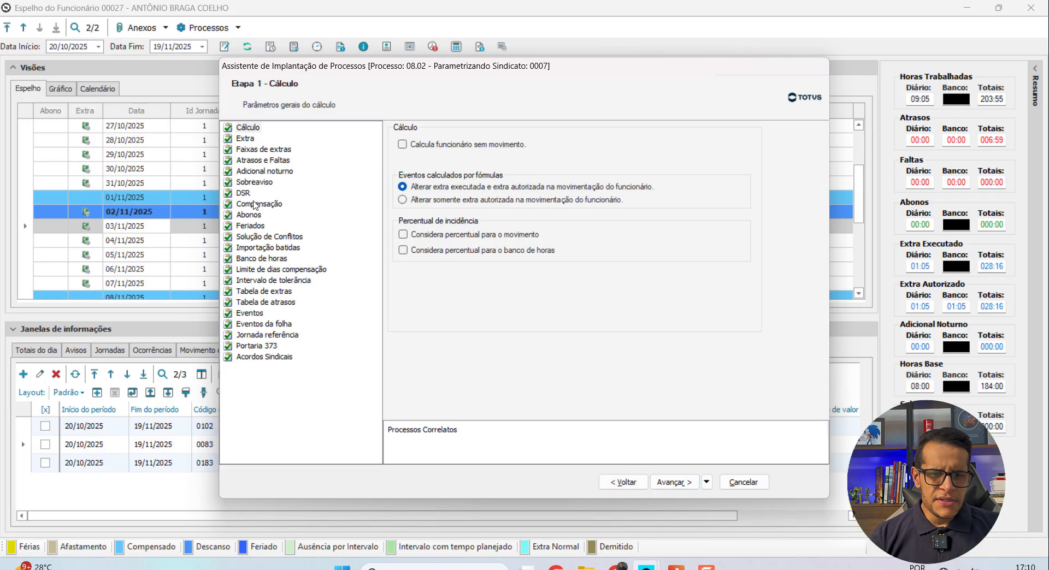
pyautogui.click(271, 260)
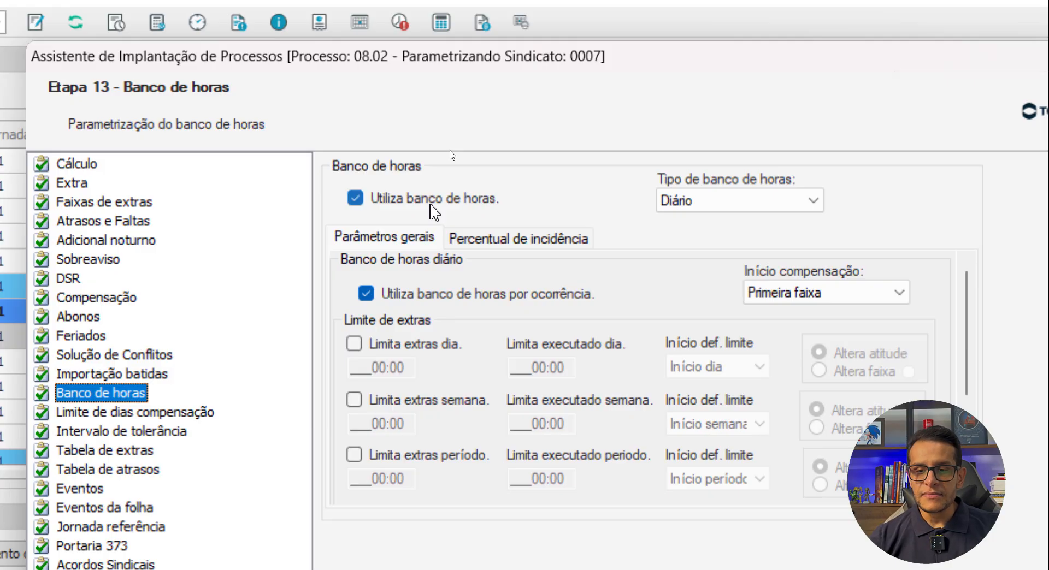
pyautogui.scroll(-3, 817, 328)
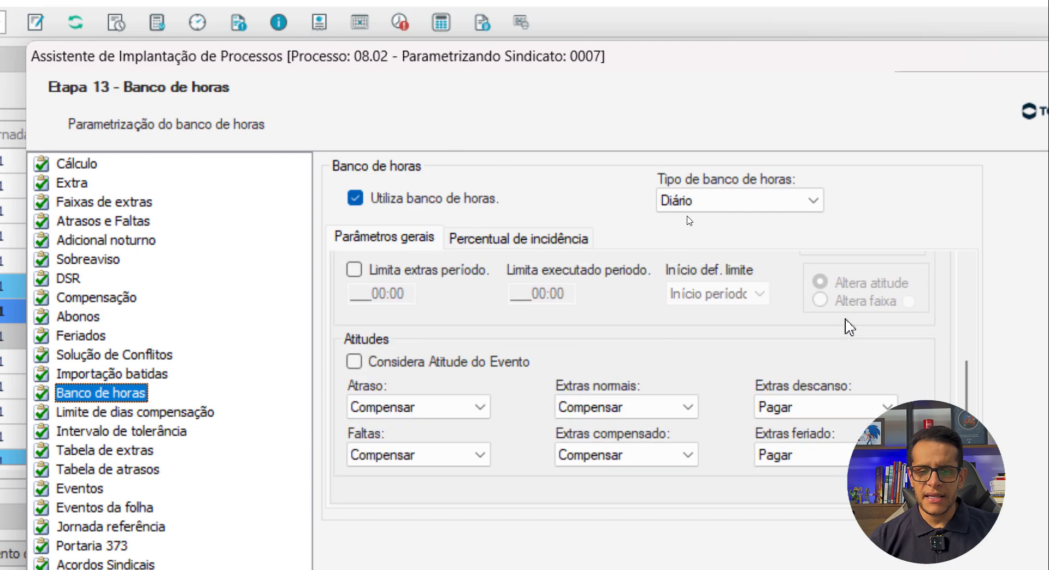
pyautogui.scroll(3, 849, 328)
pyautogui.scroll(-3, 849, 327)
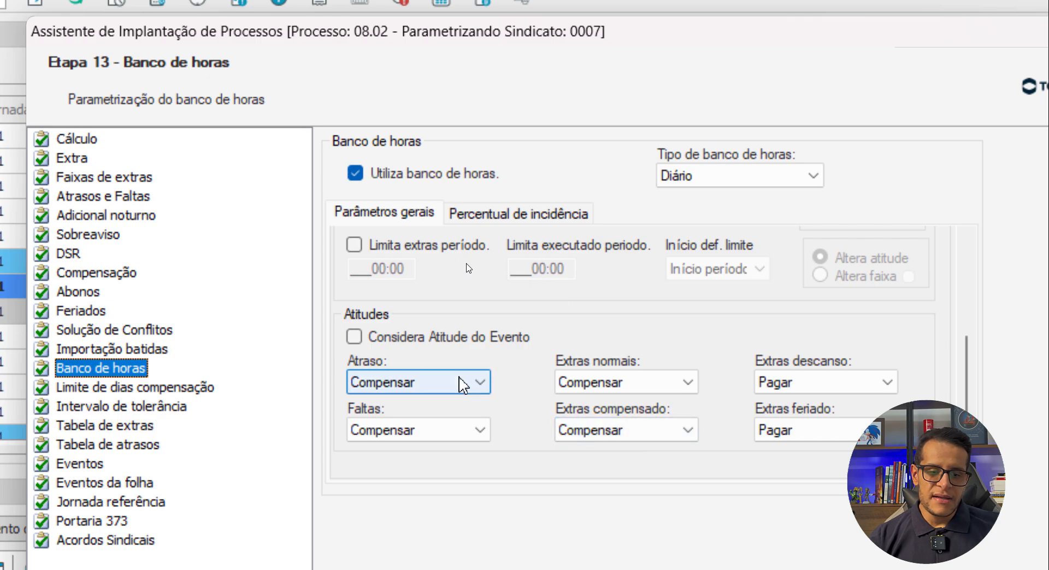
# - Try the Descontar attitude for Faltas and set it back to Compensar
pyautogui.click(420, 436)
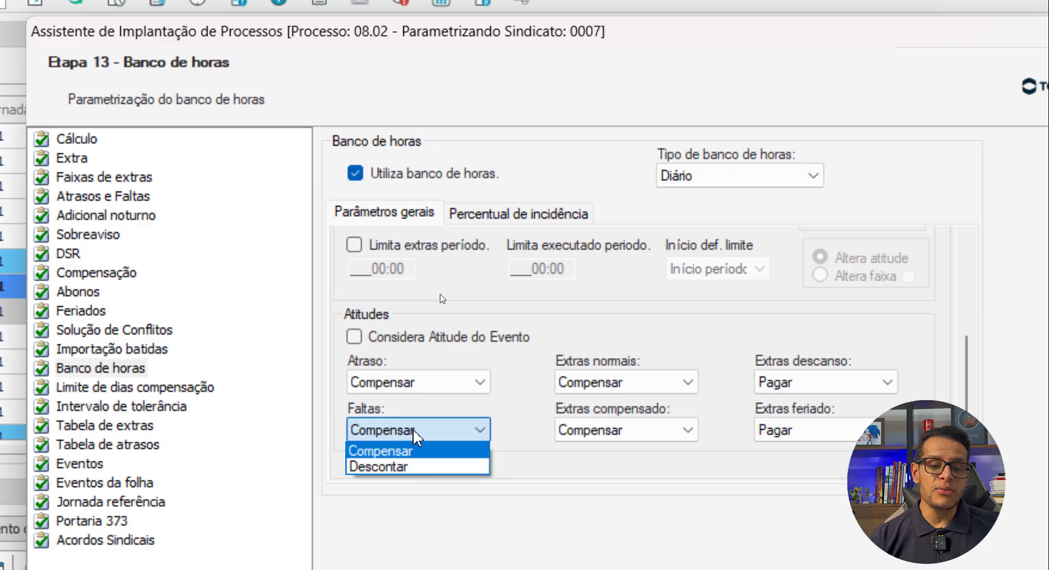
pyautogui.click(403, 467)
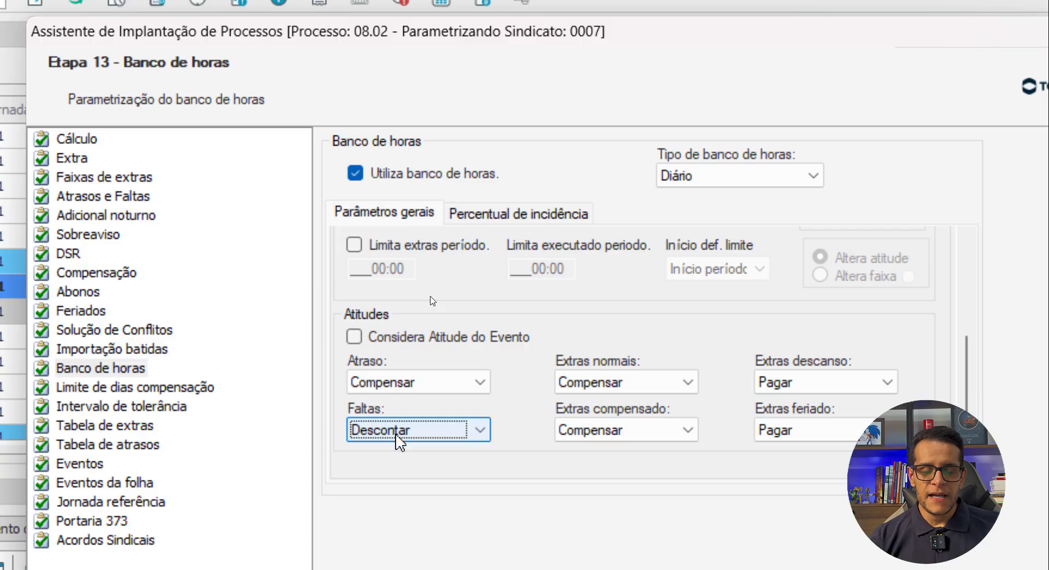
pyautogui.click(395, 434)
pyautogui.click(403, 449)
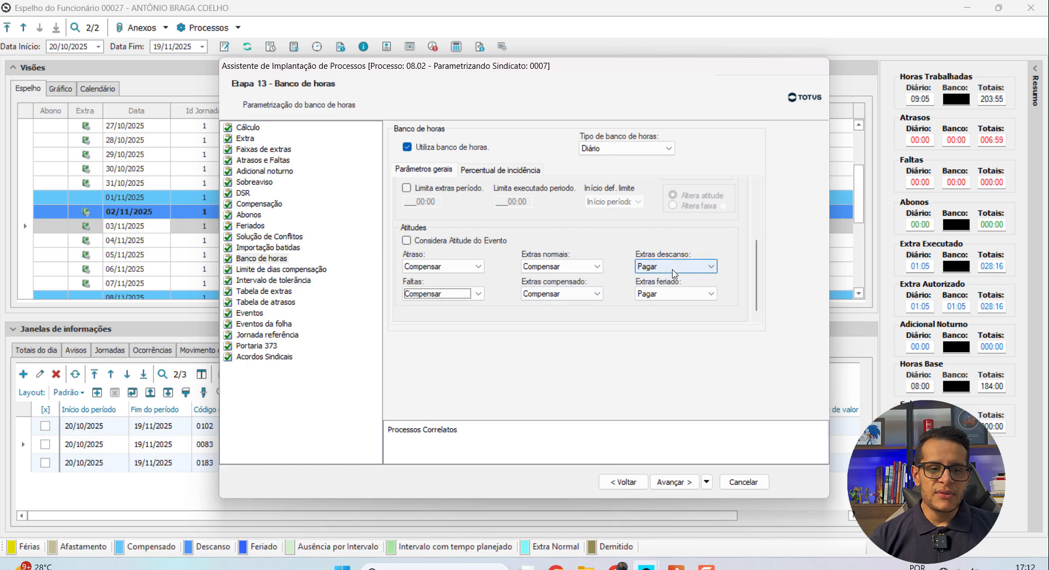
# - Move the wizard aside to compare the 02/11/2025 Sunday punches with the Extras descanso attitude, and cancel the wizard
pyautogui.moveTo(360, 72); pyautogui.dragTo(411, 280)
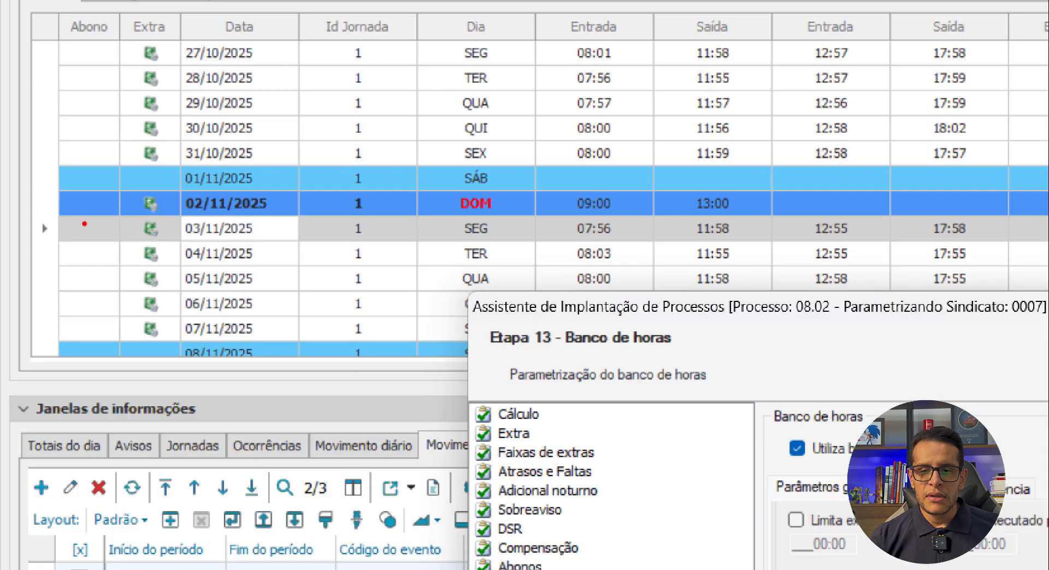
pyautogui.moveTo(40, 187)
pyautogui.mouseDown()
pyautogui.moveTo(726, 227)
pyautogui.moveTo(797, 216)
pyautogui.mouseUp()
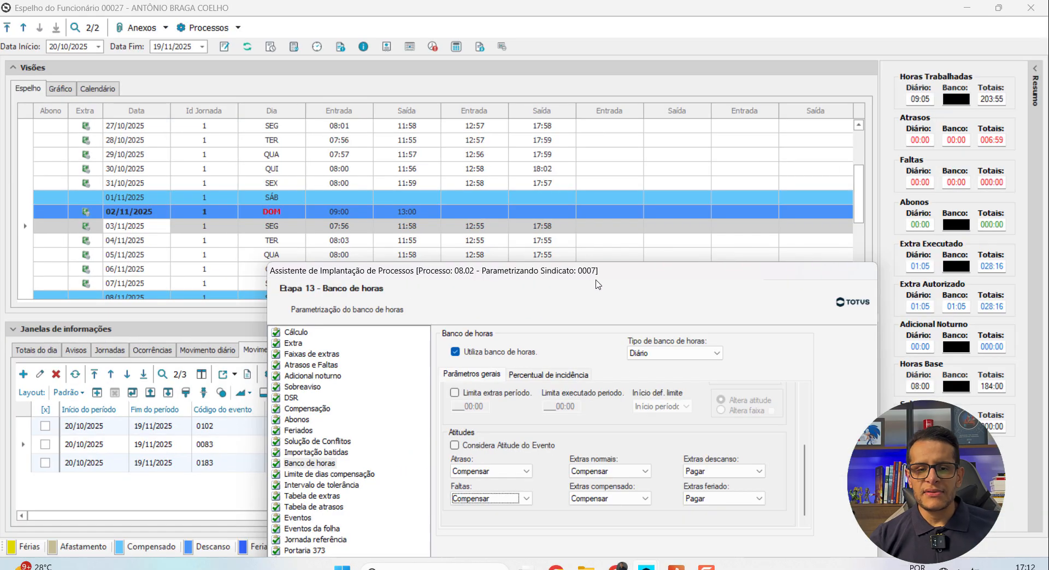
pyautogui.moveTo(604, 276); pyautogui.dragTo(600, 140)
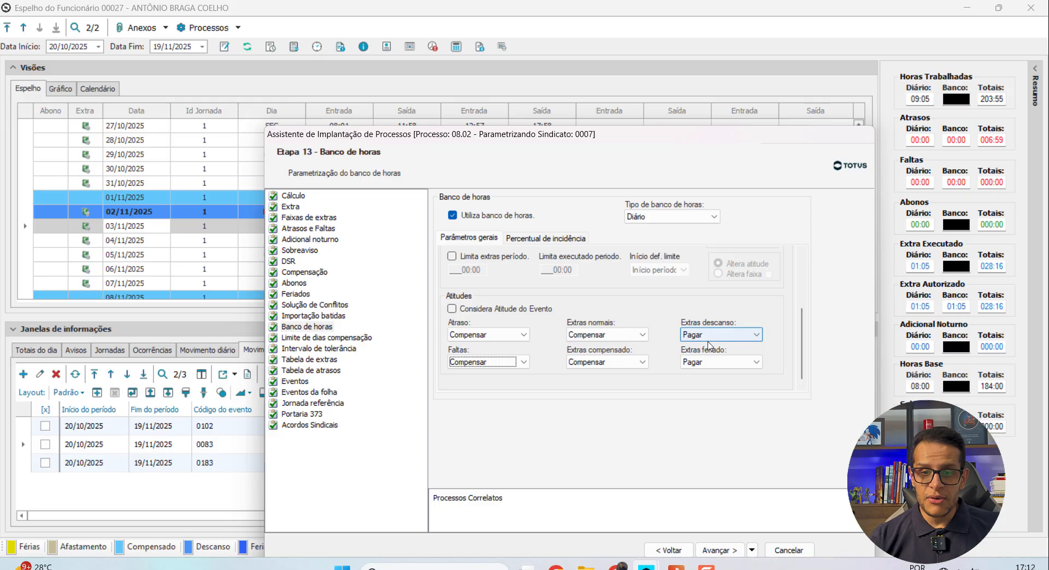
pyautogui.moveTo(706, 137); pyautogui.dragTo(700, 86)
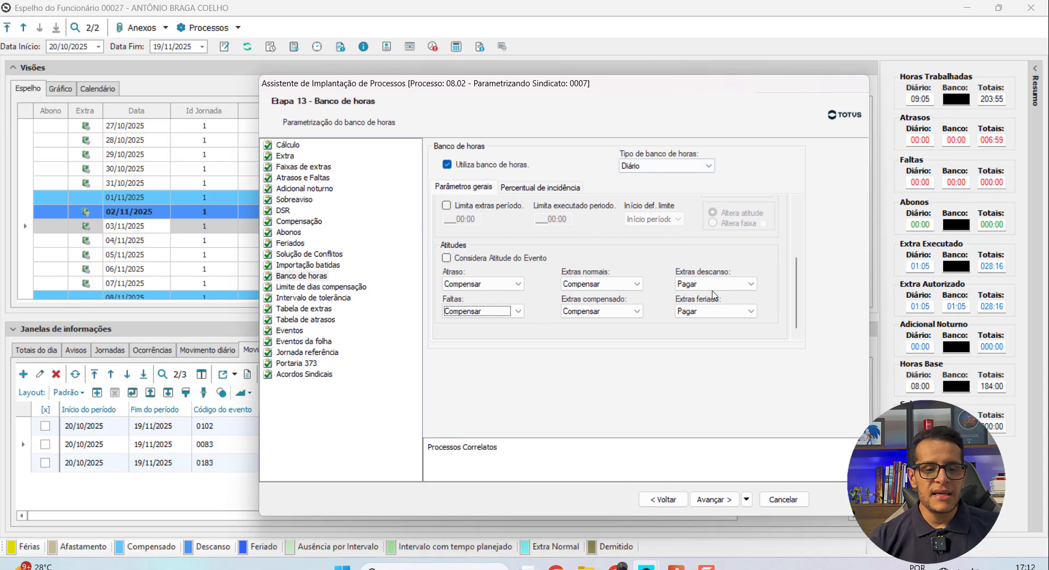
pyautogui.click(787, 497)
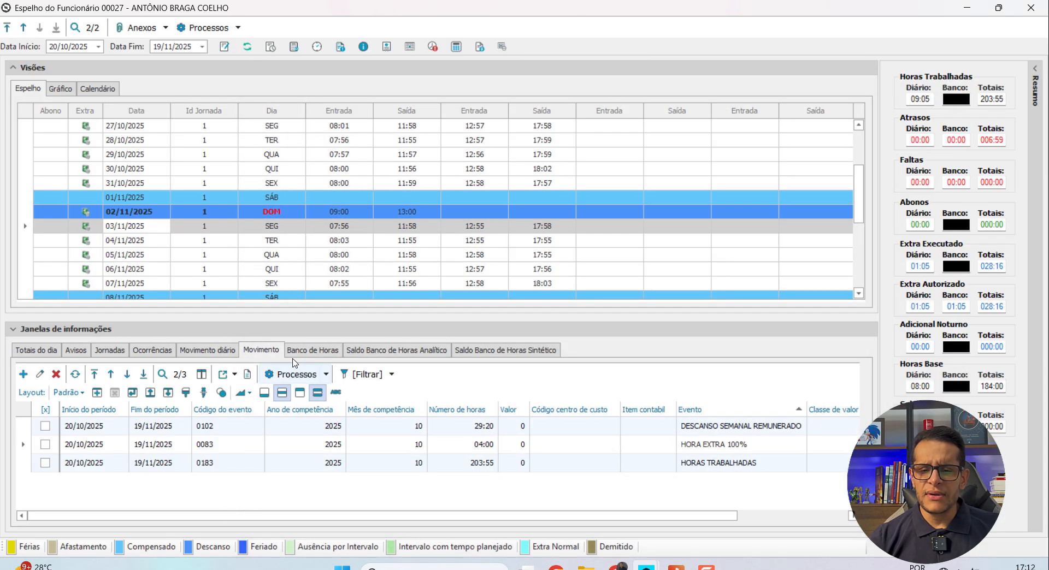
# - Recheck the HORA EXTRA 100% event in the Movimento and return to Totais do dia
pyautogui.click(734, 447)
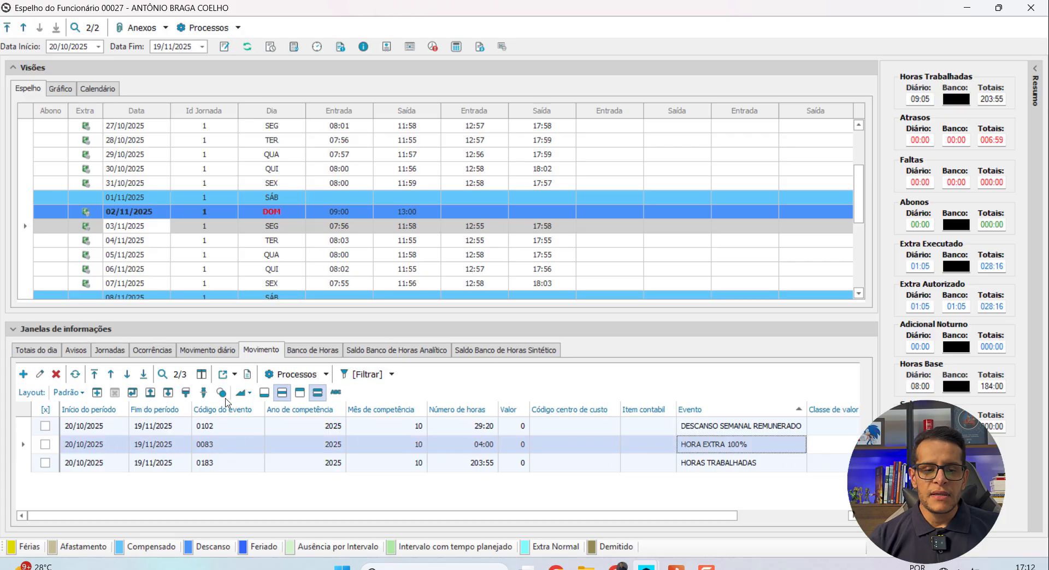
pyautogui.click(36, 350)
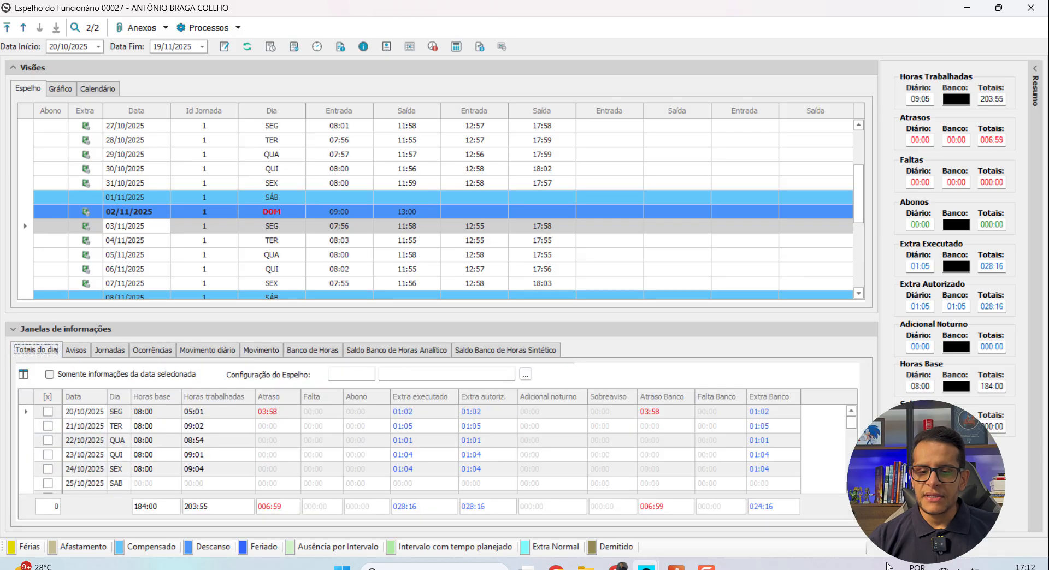
# - Switch to the Banco de Horas mind map and select "1 - Parametrização do Sindicato" and its subtopic "Análise do Cenário"
pyautogui.click(706, 569)
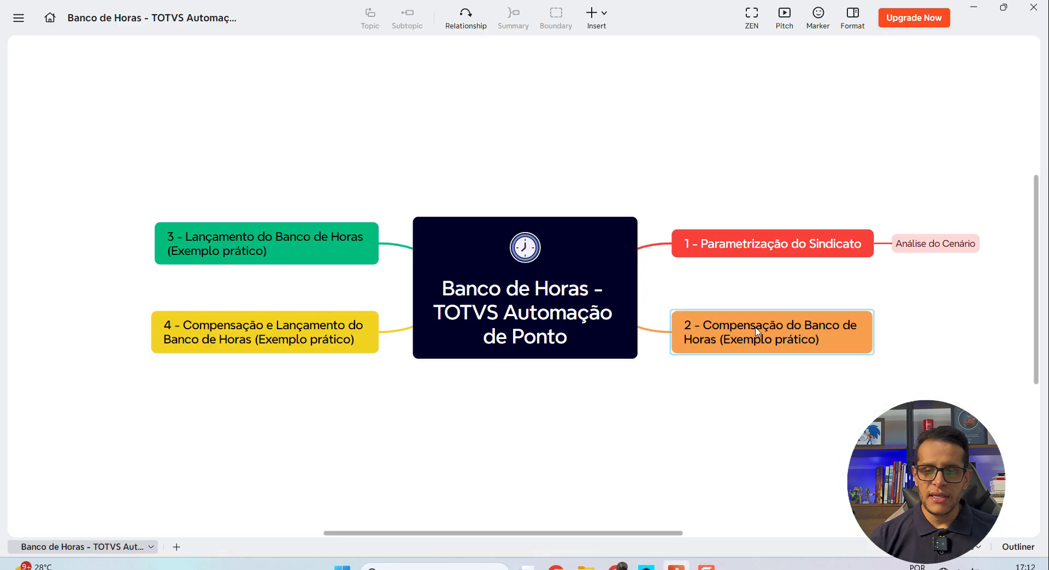
pyautogui.click(742, 253)
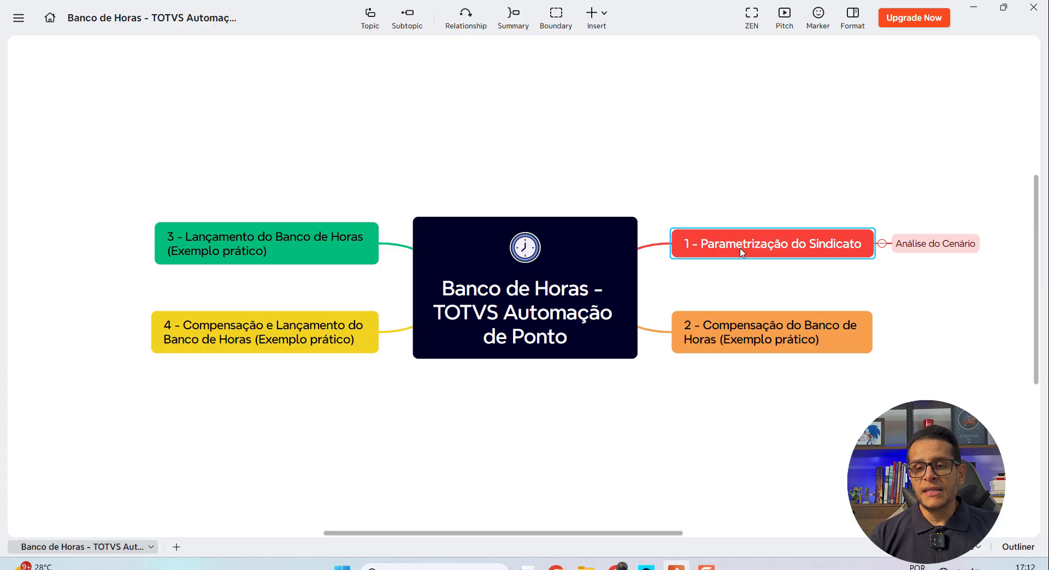
pyautogui.click(938, 246)
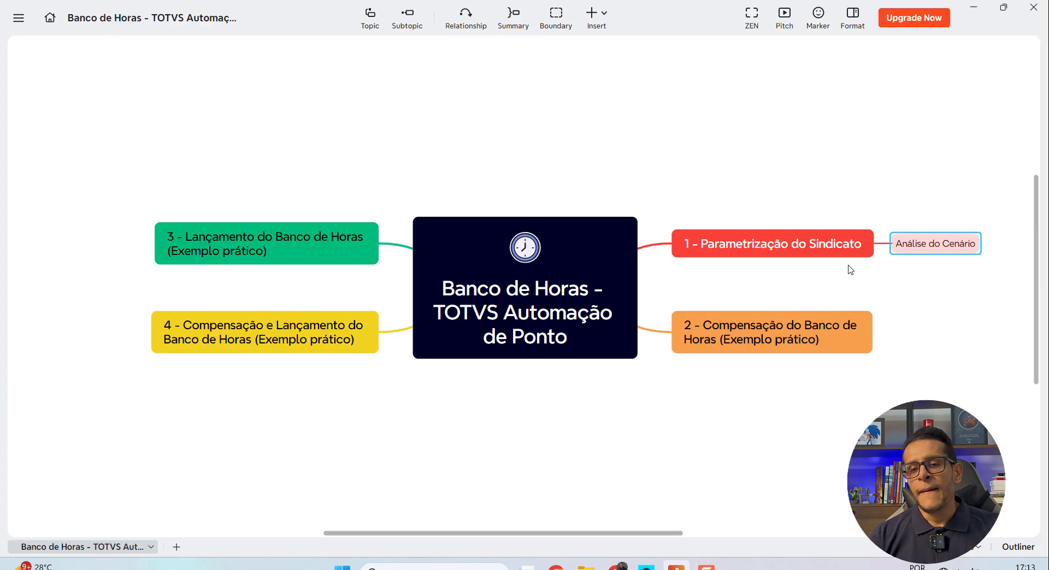
# - Select the mind map topic "2 - Compensação do Banco de Horas (Exemplo prático)" and switch back to TOTVS Linha RM
pyautogui.click(735, 350)
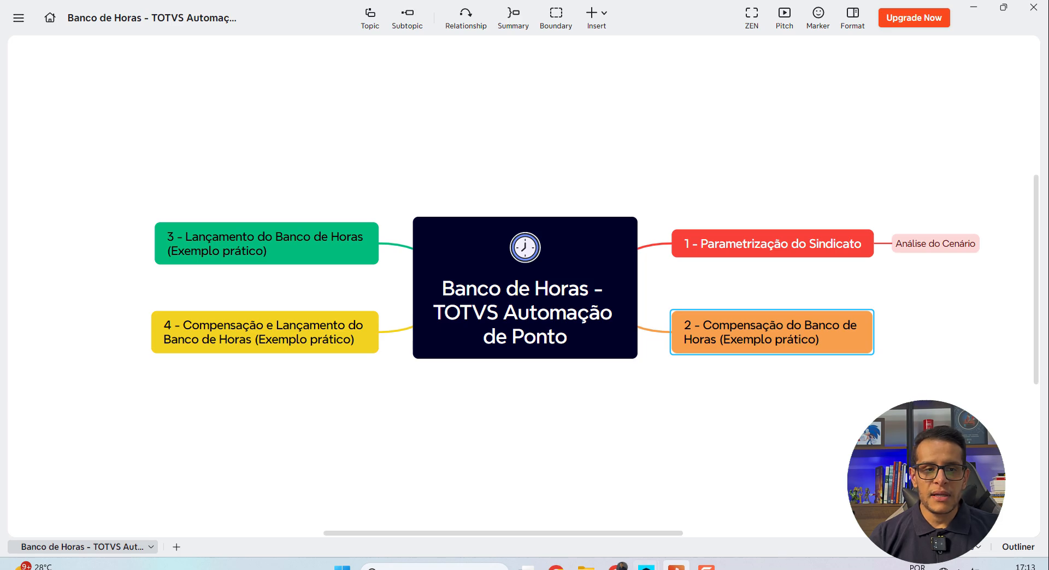
pyautogui.moveTo(646, 567)
pyautogui.click(759, 481)
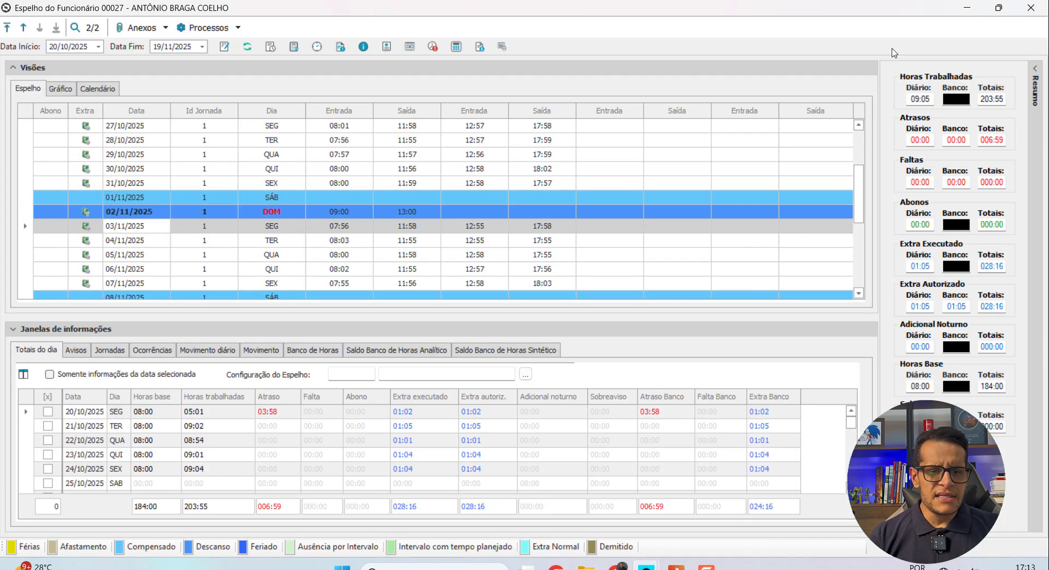
# - Close the employee's time mirror and mark the COM - Depto Comercial employee in the Funcionário list
pyautogui.click(1030, 8)
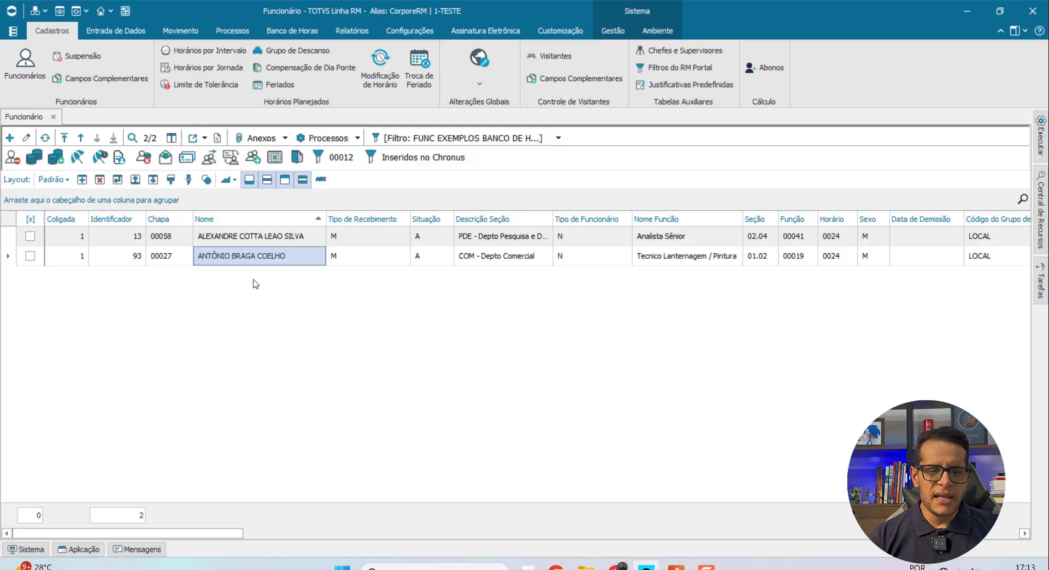
pyautogui.click(41, 262)
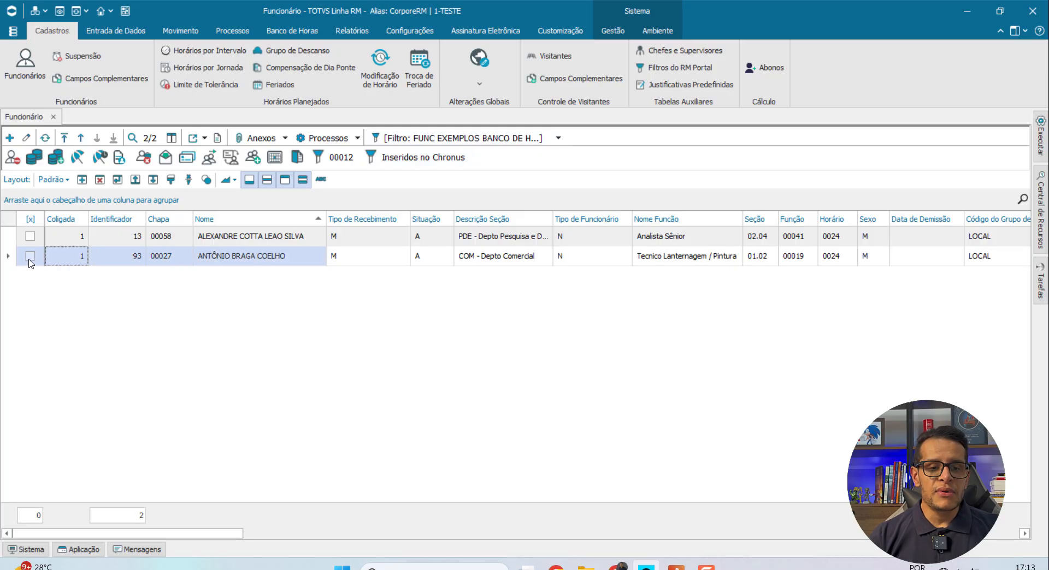
pyautogui.click(30, 256)
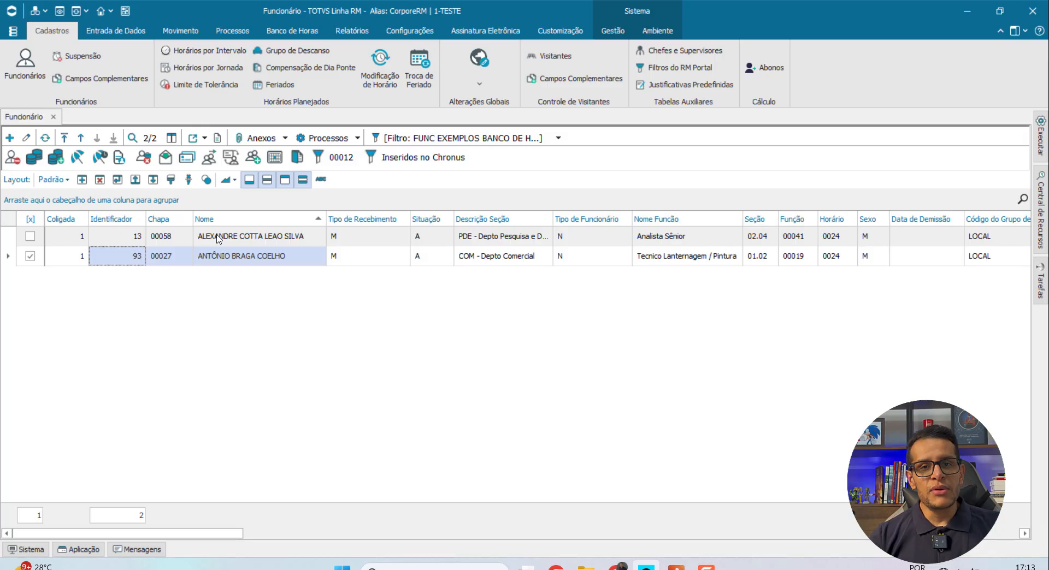
pyautogui.click(256, 262)
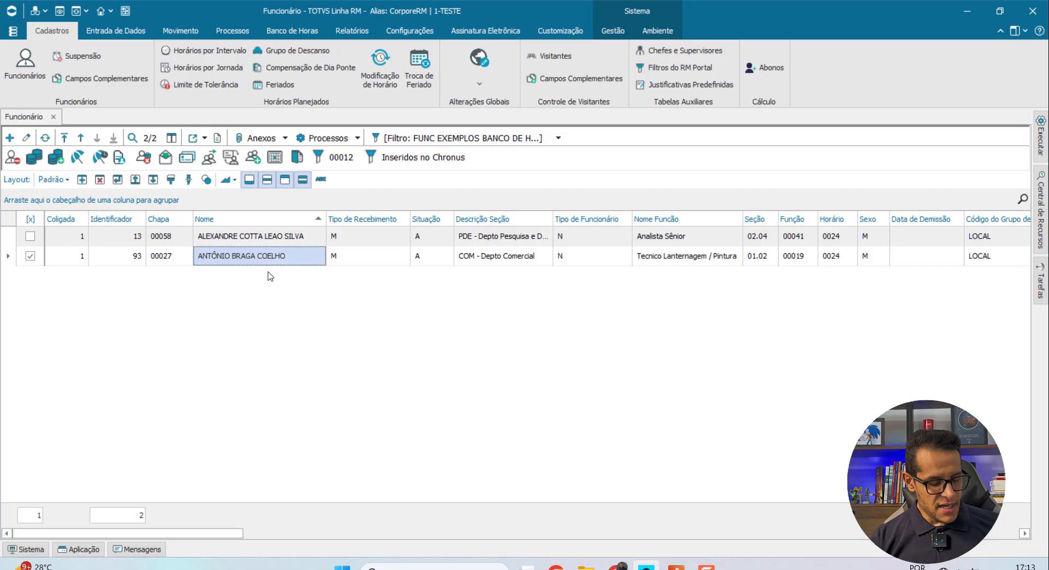
pyautogui.click(170, 260)
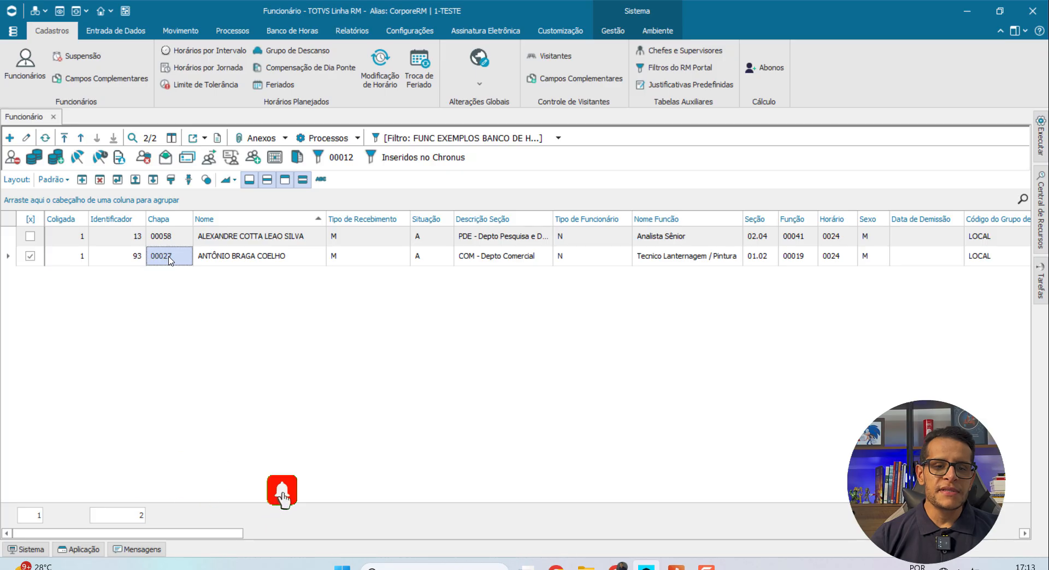
# - Open the Compensação/Lançamento do Banco de Horas wizard and advance to its compensation settings
pyautogui.click(285, 32)
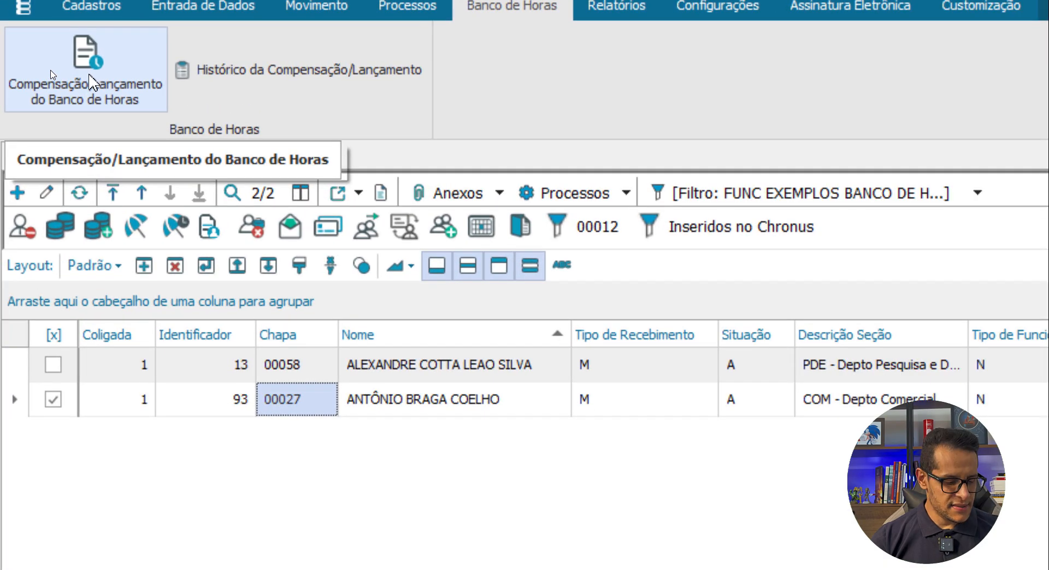
pyautogui.click(90, 77)
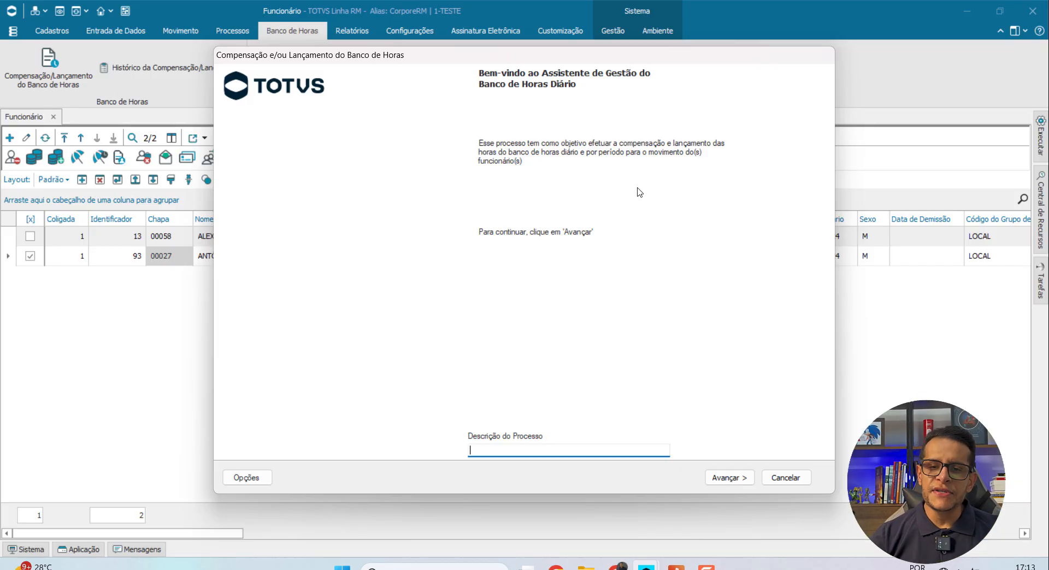
pyautogui.moveTo(656, 61); pyautogui.dragTo(645, 58)
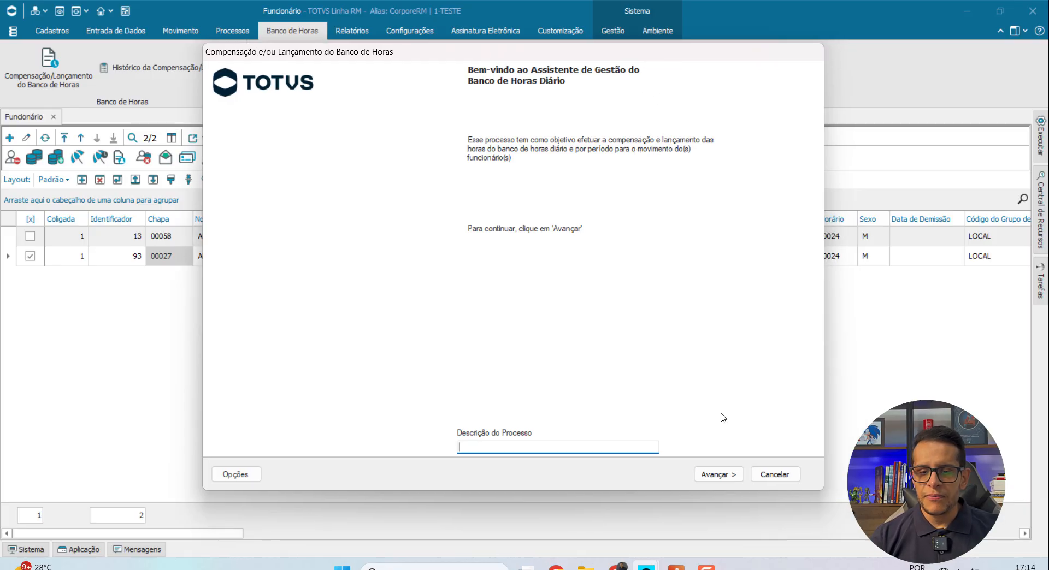
pyautogui.click(716, 478)
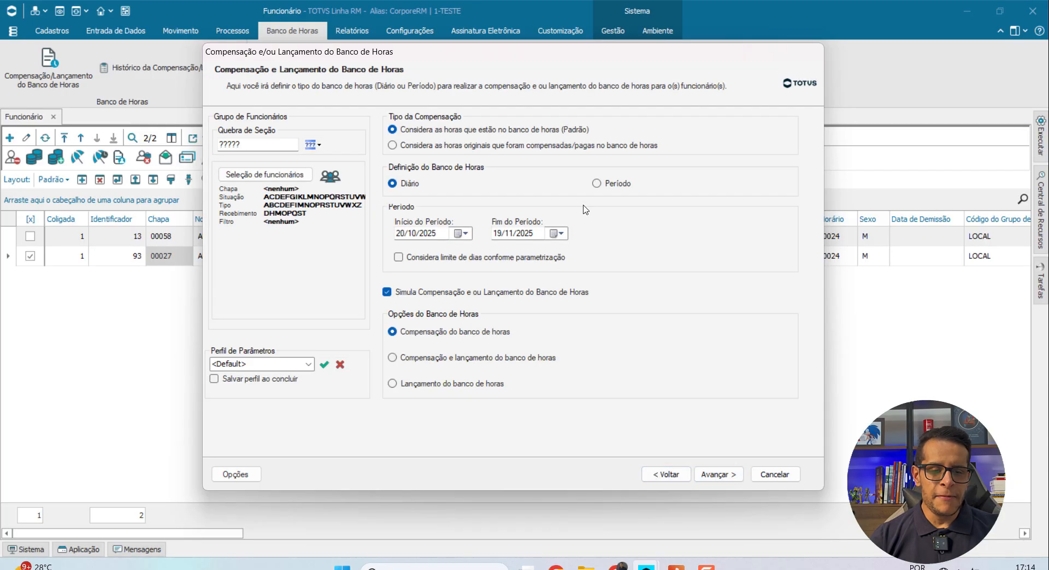
# - Restrict the compensation to the marked employee by entering their Chapa number in the employee selection
pyautogui.click(246, 174)
pyautogui.write('00027')
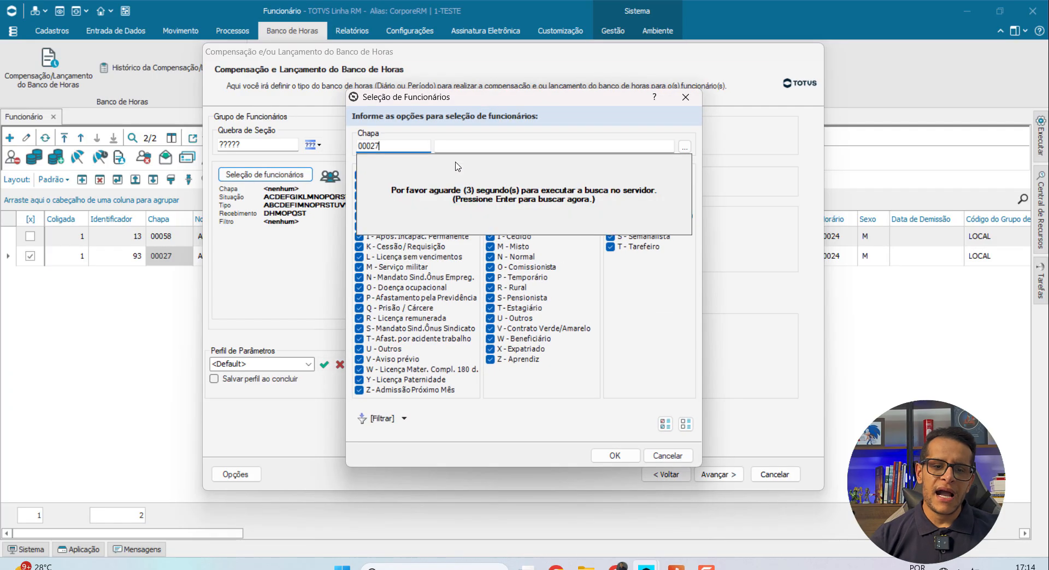
pyautogui.press('Return')
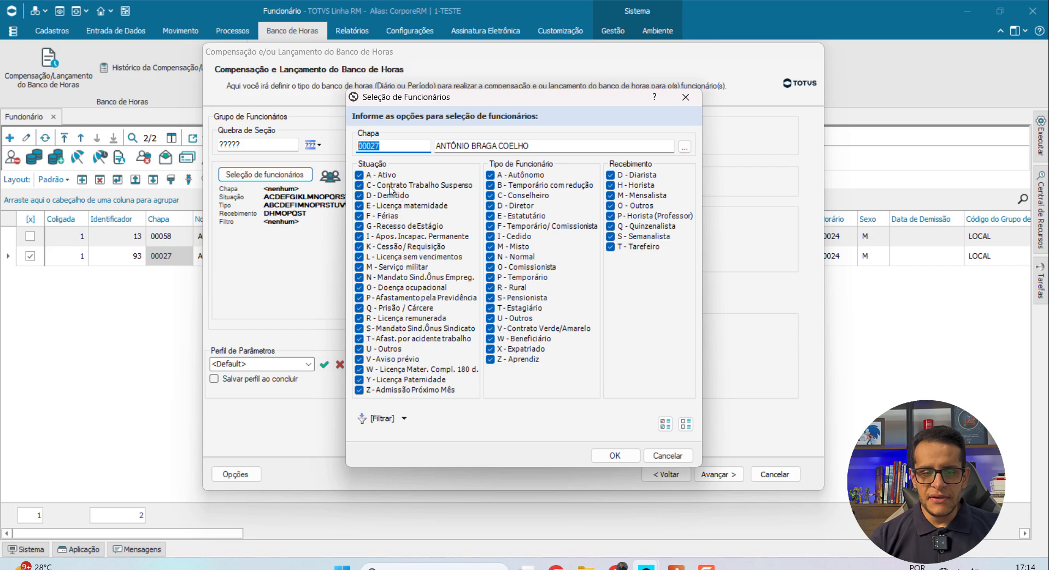
pyautogui.click(615, 456)
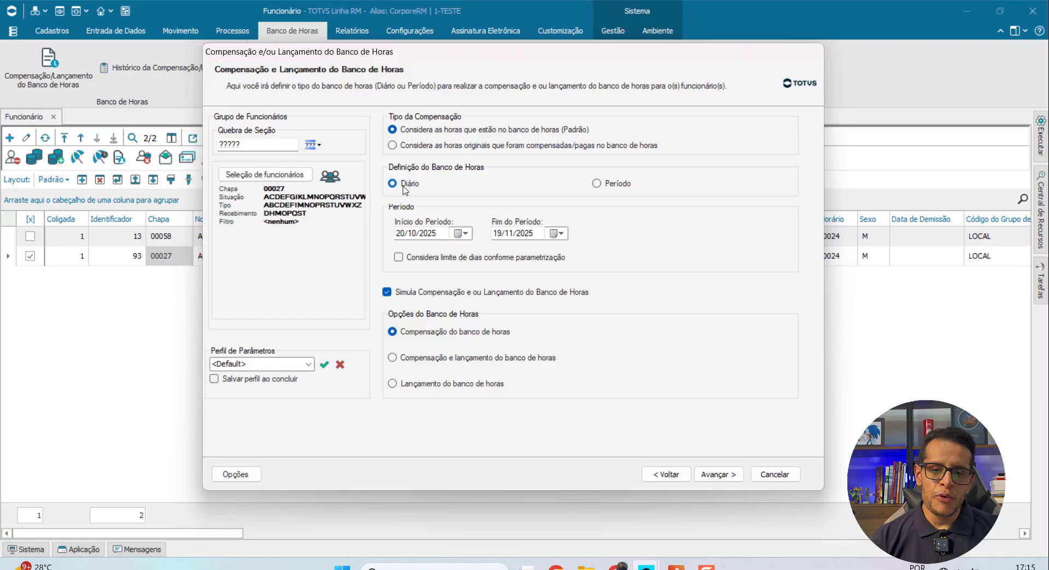
# - Try the Período definition of the Banco de Horas, return to Diário, and examine its start and end dates
pyautogui.click(607, 188)
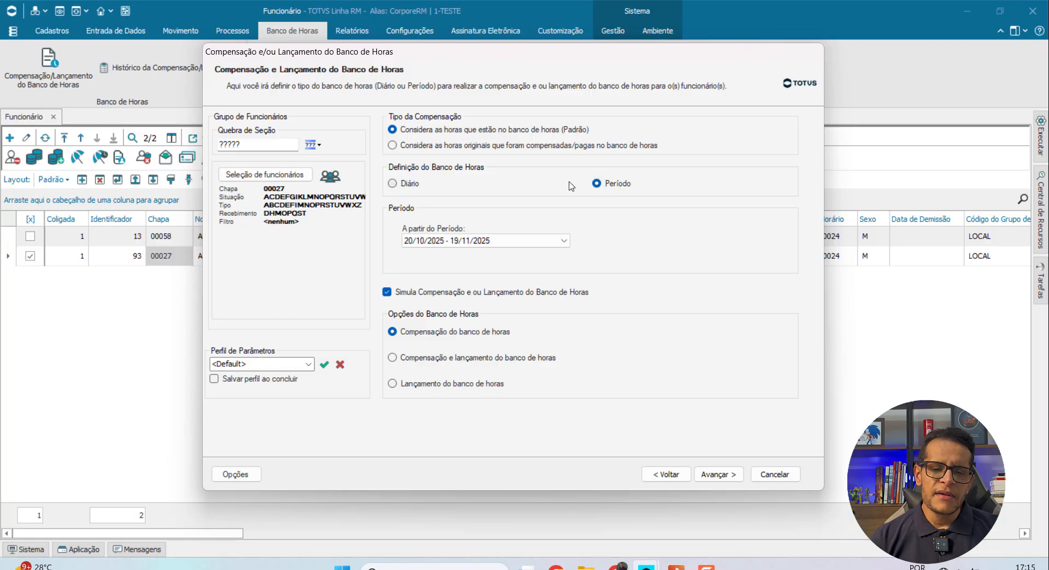
pyautogui.click(393, 188)
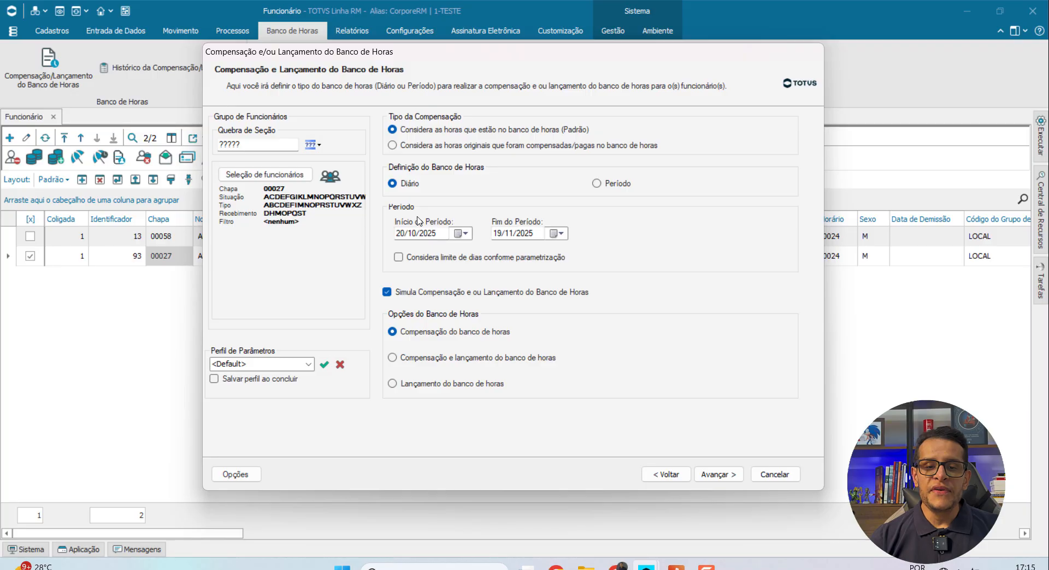
pyautogui.moveTo(442, 234); pyautogui.dragTo(394, 234)
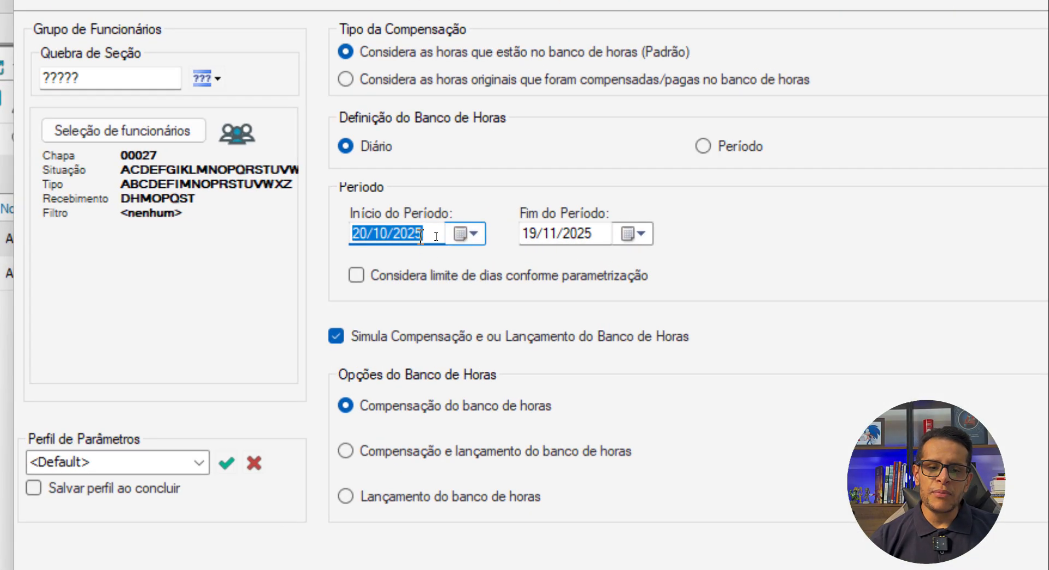
pyautogui.click(437, 233)
pyautogui.moveTo(437, 234); pyautogui.dragTo(336, 233)
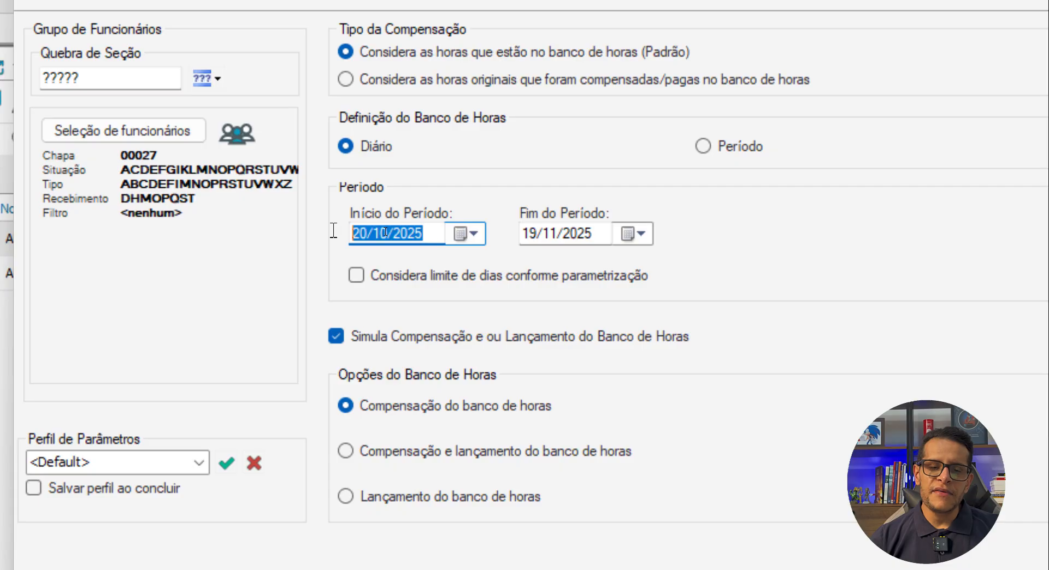
pyautogui.click(439, 234)
pyautogui.moveTo(440, 234); pyautogui.dragTo(346, 234)
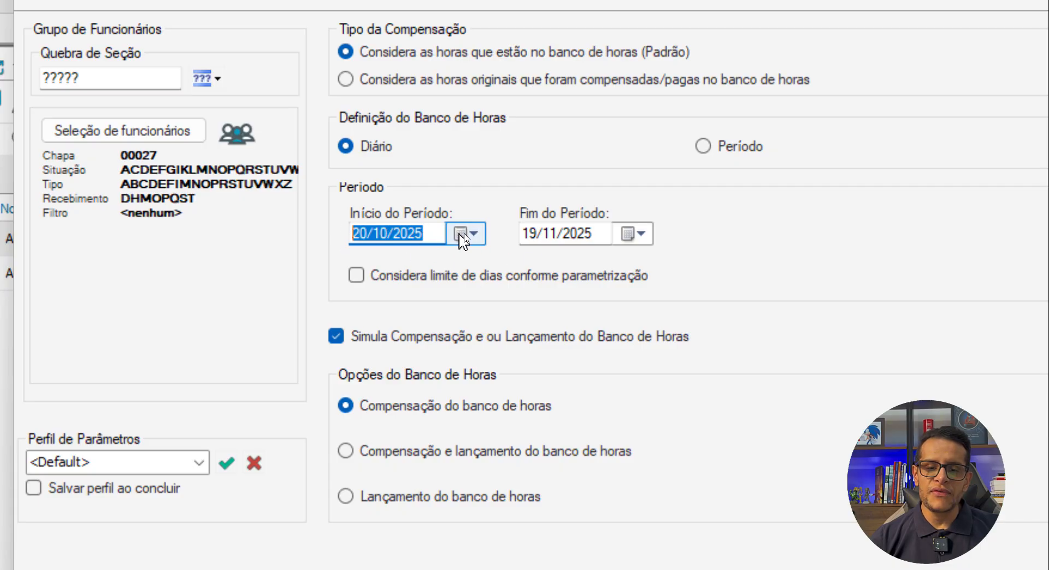
pyautogui.moveTo(601, 234); pyautogui.dragTo(328, 233)
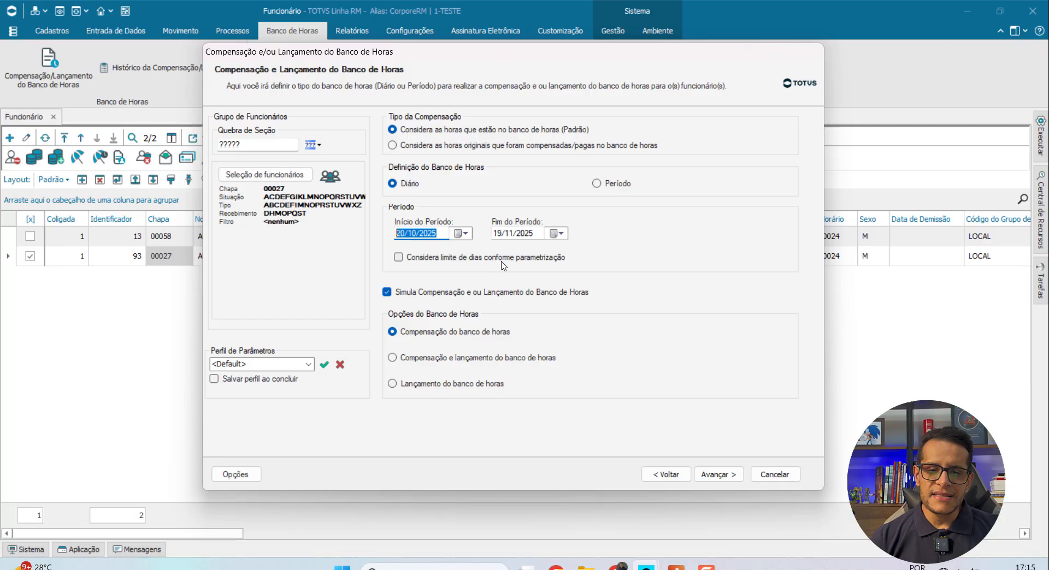
# - Try "Considera limite de dias conforme parametrização", examine the period's start date, disable the option and cancel the wizard
pyautogui.click(399, 262)
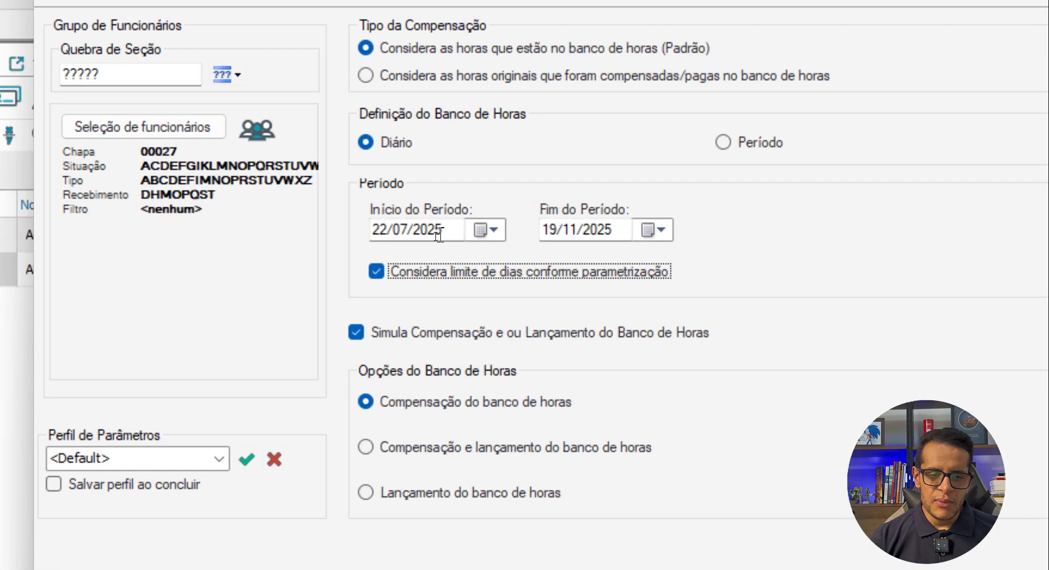
pyautogui.click(439, 236)
pyautogui.moveTo(448, 233); pyautogui.dragTo(328, 229)
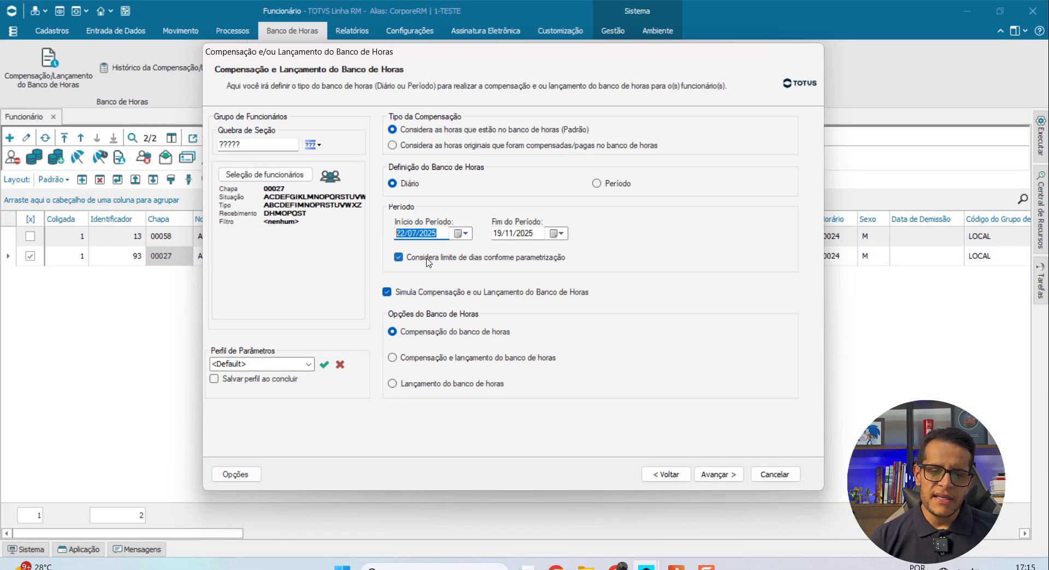
pyautogui.click(429, 258)
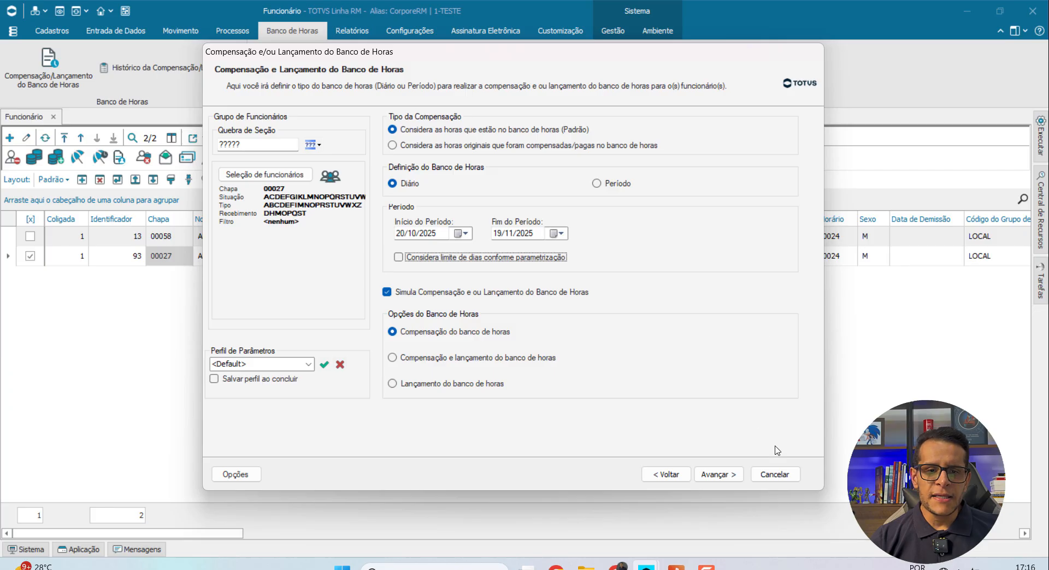
pyautogui.click(778, 474)
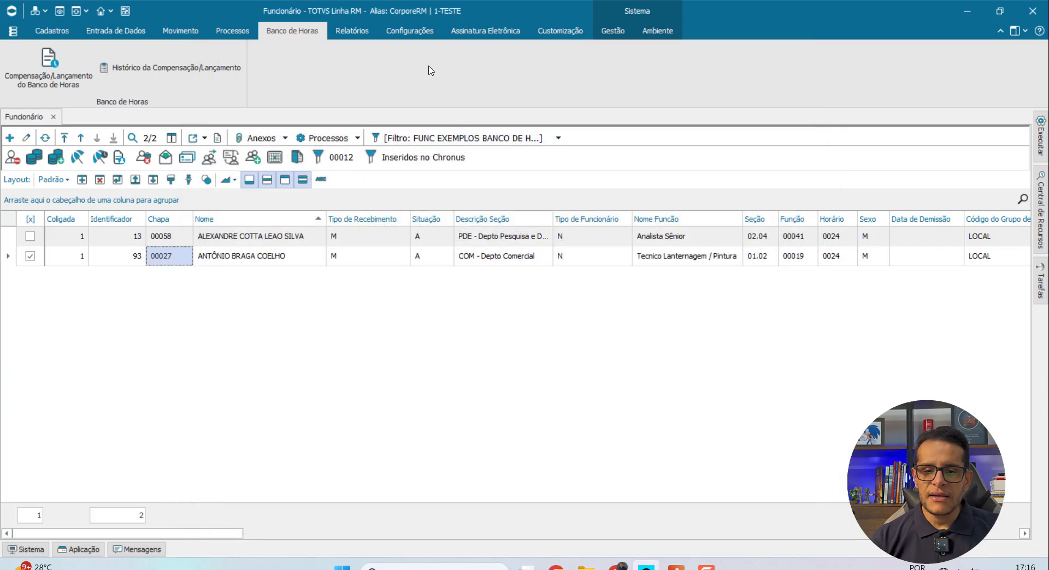
pyautogui.click(706, 567)
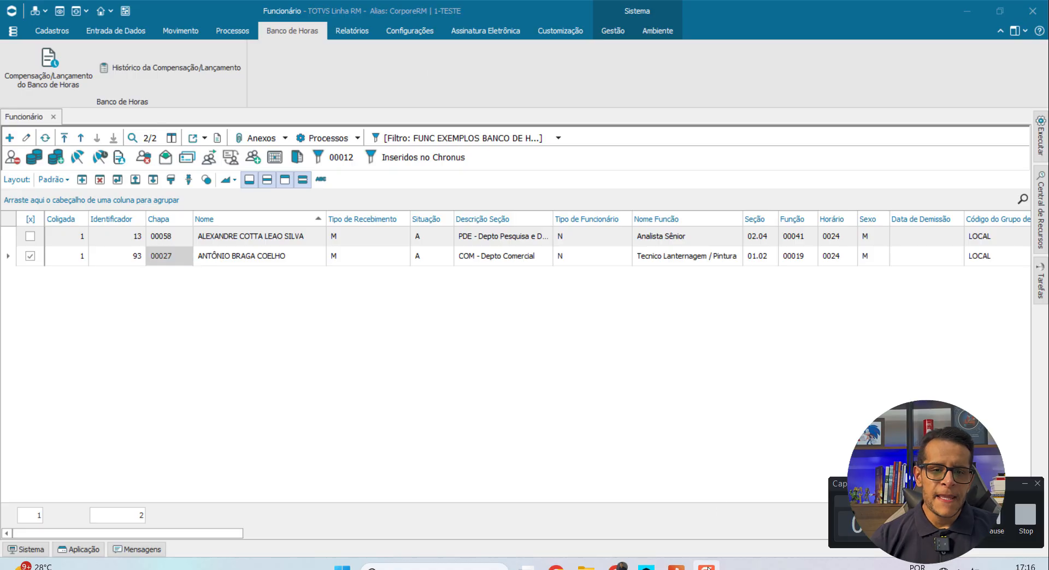
pyautogui.click(706, 567)
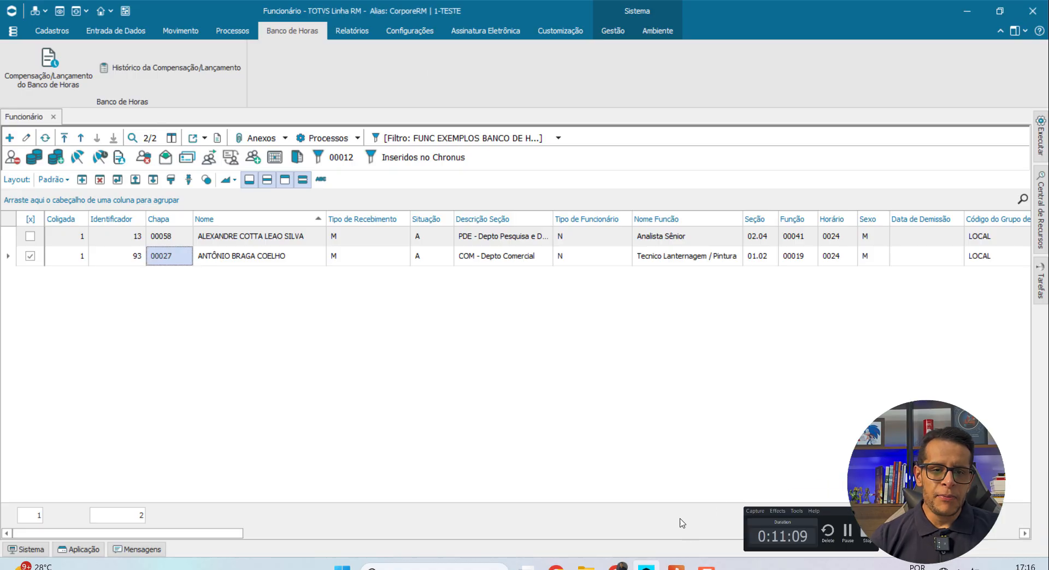
# - Open the Parametrizador and advance into the "08.01 - Iniciais" process
pyautogui.click(421, 37)
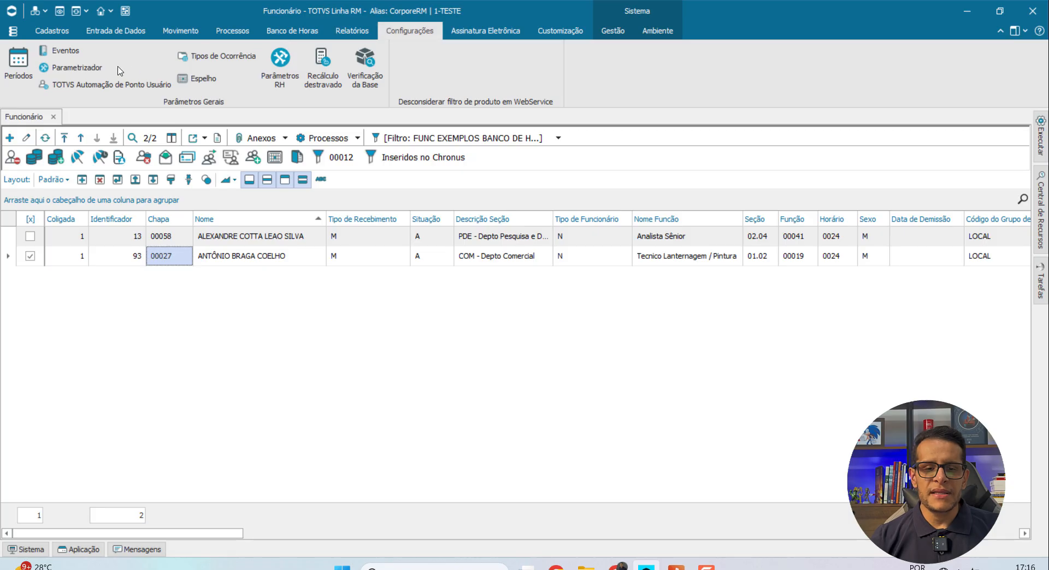
pyautogui.click(91, 69)
pyautogui.press('Return')
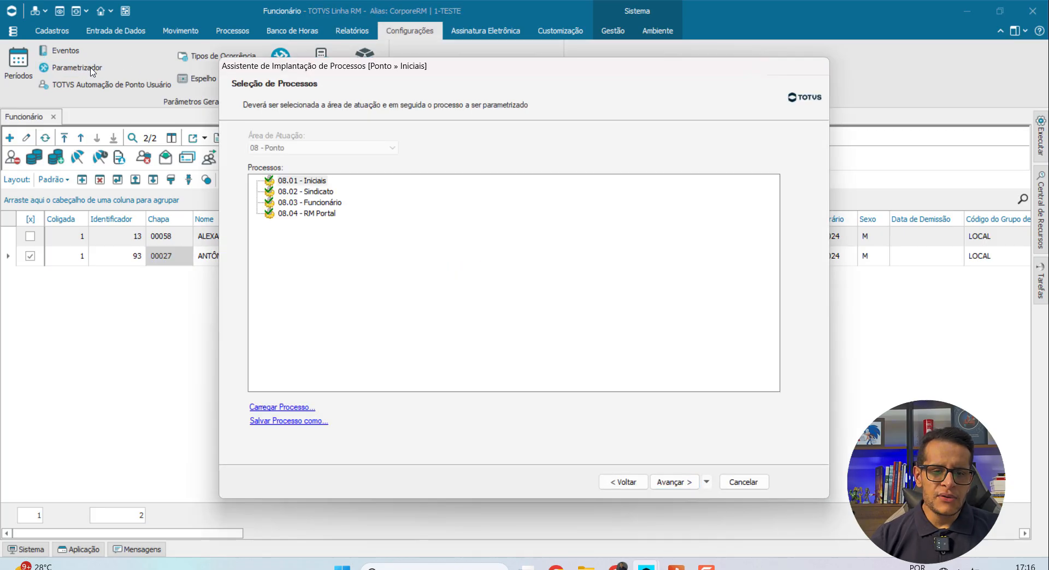
pyautogui.click(307, 181)
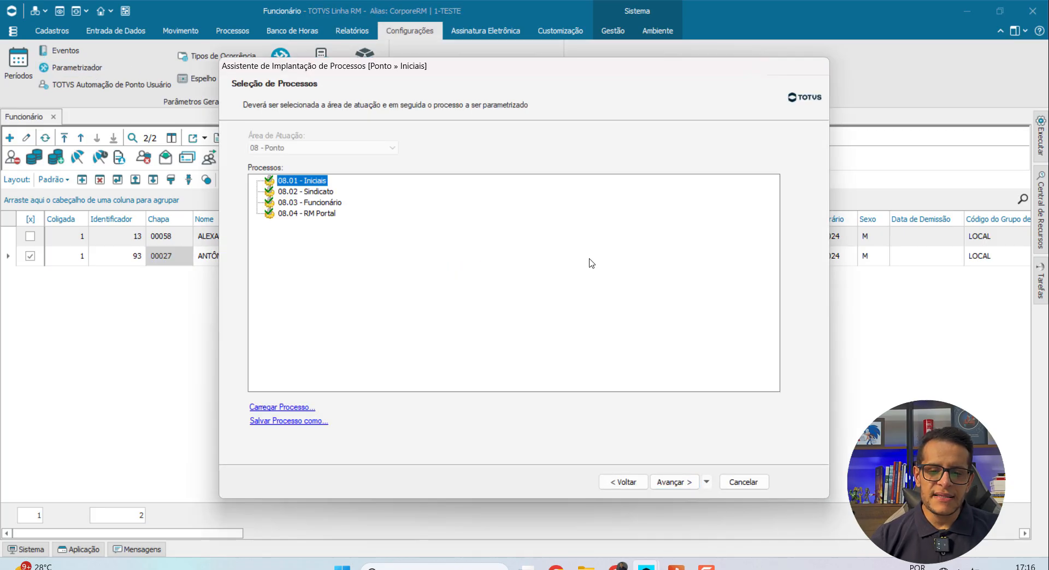
pyautogui.click(672, 483)
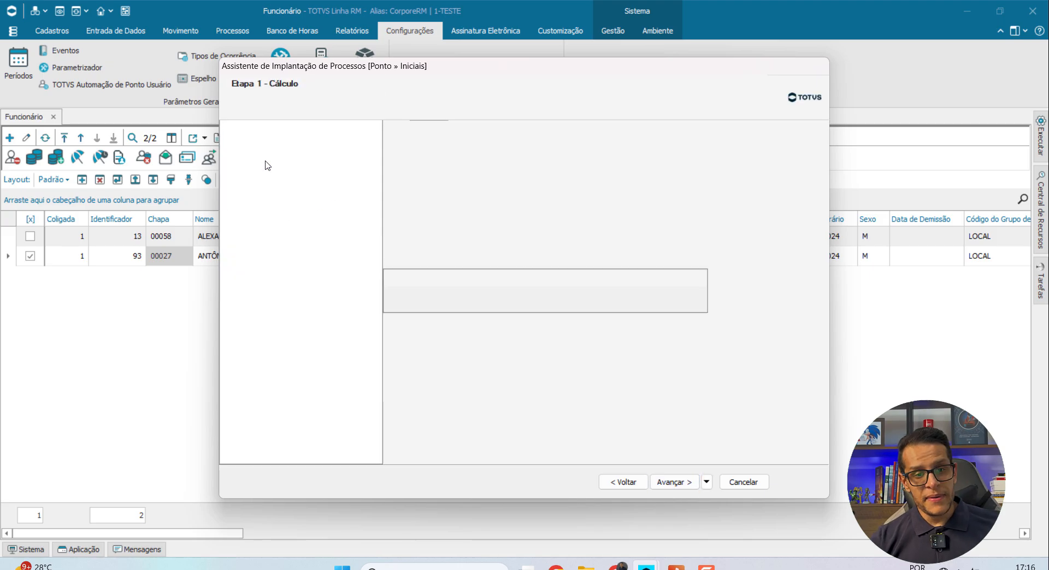
# - Check "Limite de dias para compensação" in the Compensação stage and cancel the Parametrizador
pyautogui.click(267, 164)
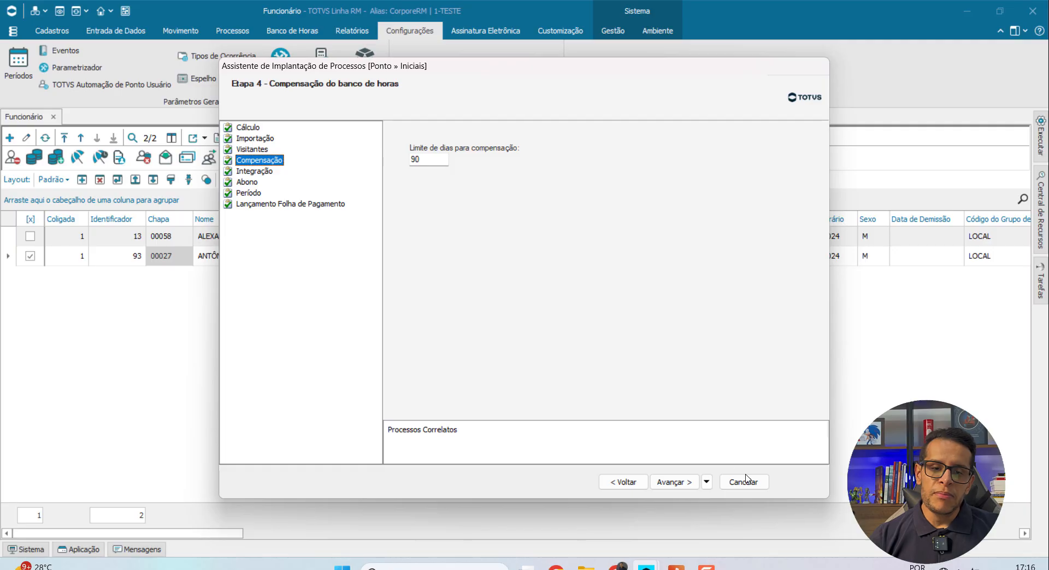
pyautogui.click(440, 160)
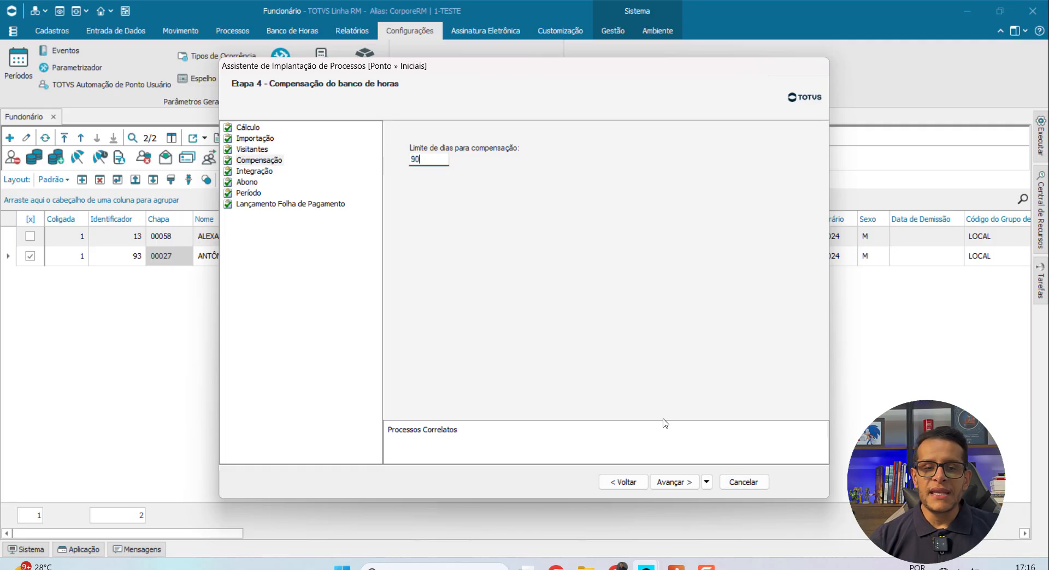
pyautogui.click(729, 482)
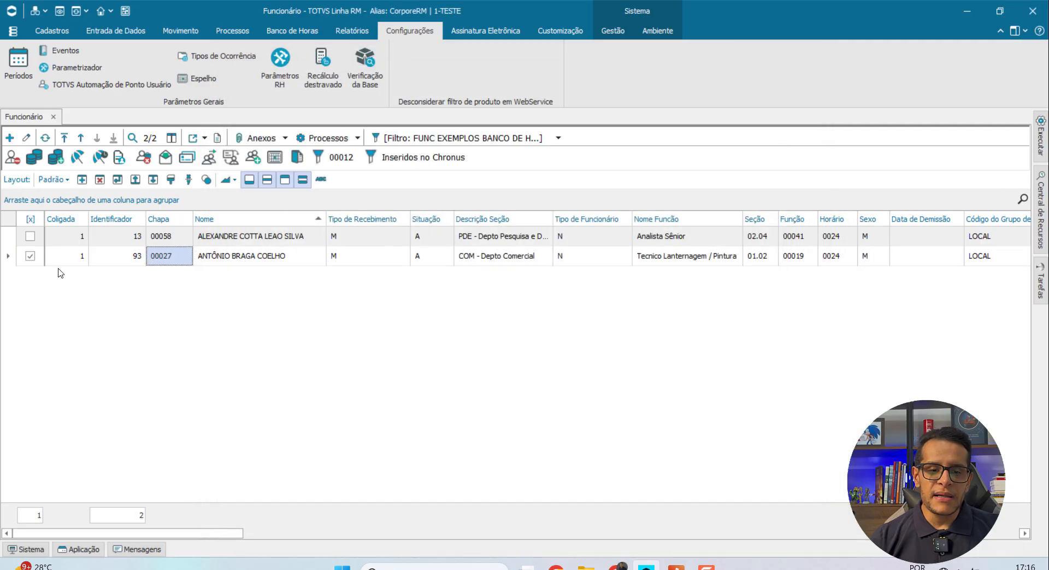
# - Open Parametrizar Sindicato for the selected employee and check the "Limite de dias compensação" stage
pyautogui.click(356, 138)
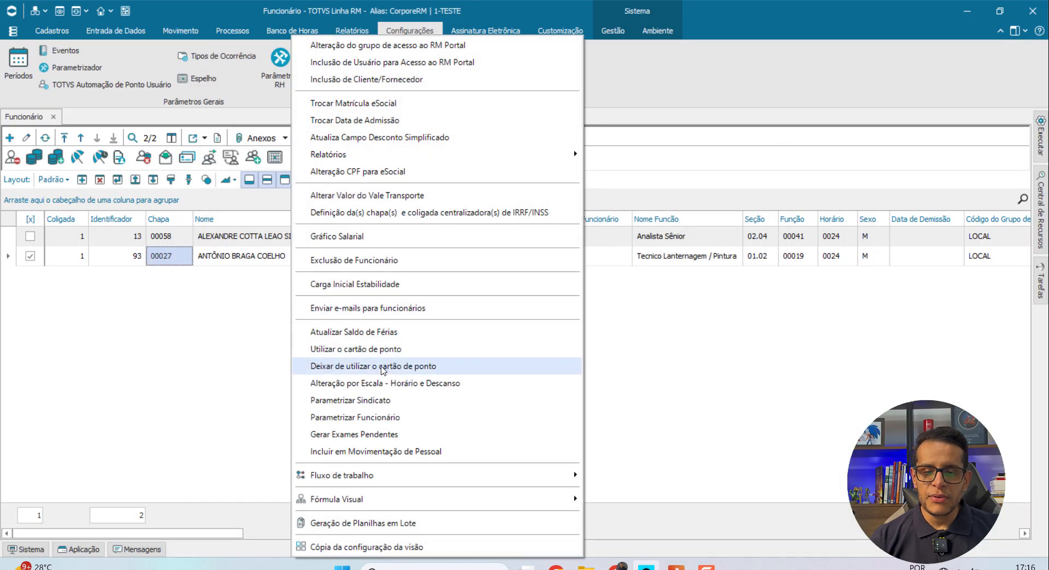
pyautogui.click(386, 402)
pyautogui.click(672, 482)
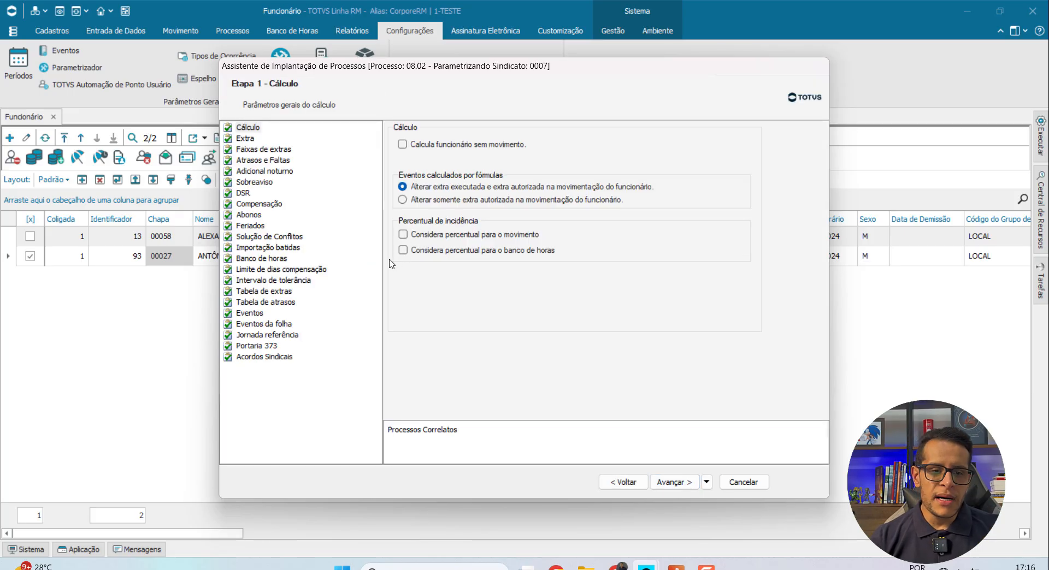
pyautogui.click(260, 270)
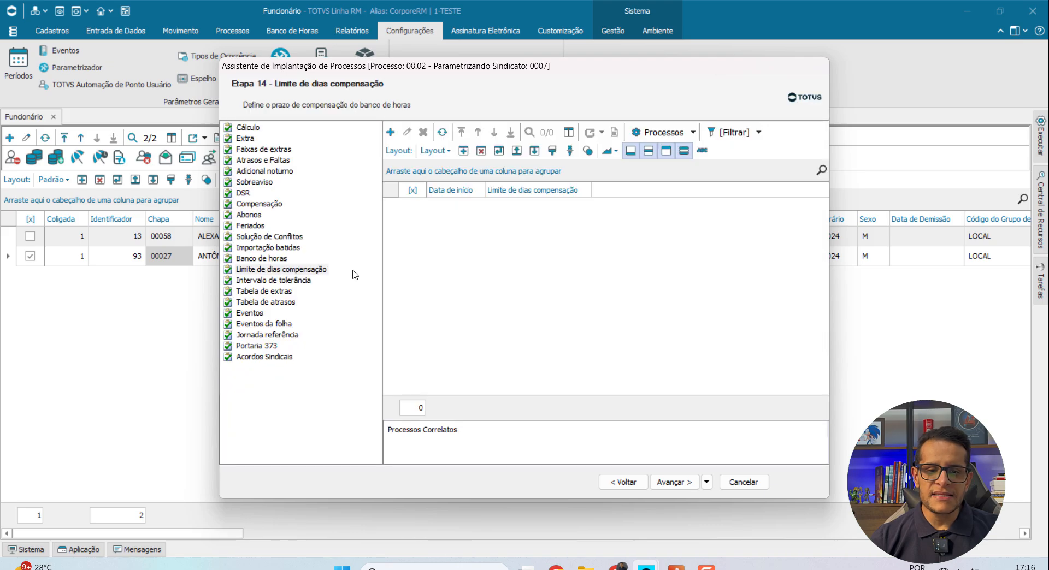
# - Try adding a Banco de Horas limit starting 20/10/2025 with 90 compensation days, discard it and cancel the union parametrization
pyautogui.click(390, 133)
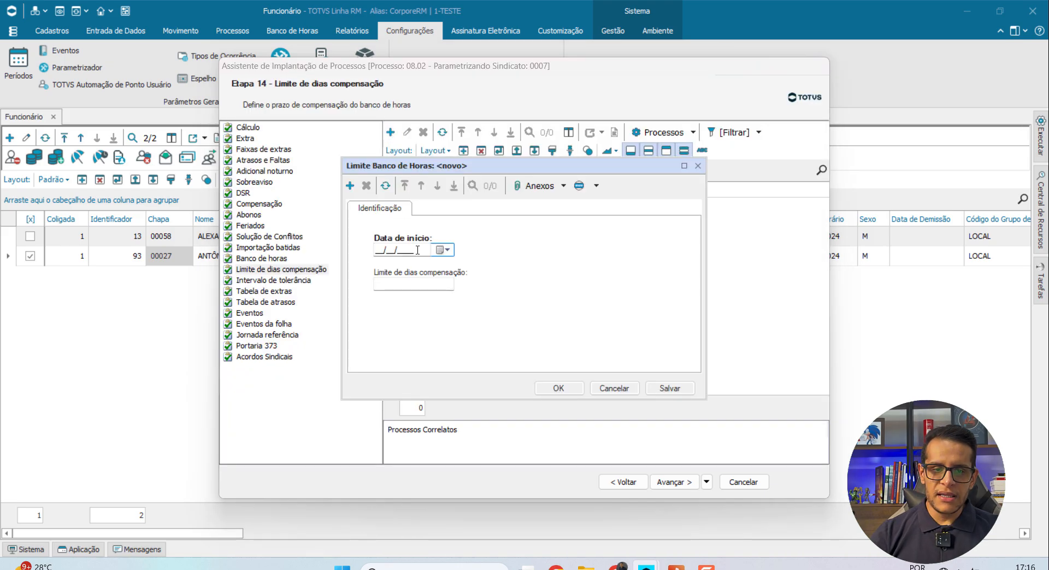
pyautogui.moveTo(416, 250); pyautogui.dragTo(263, 248)
pyautogui.write('20/10/')
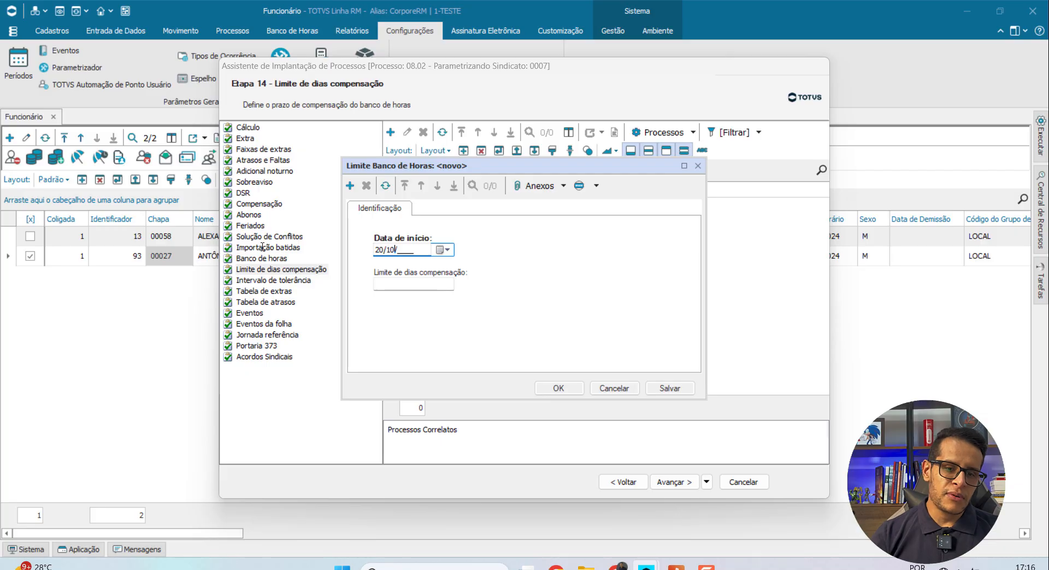
pyautogui.write('2025')
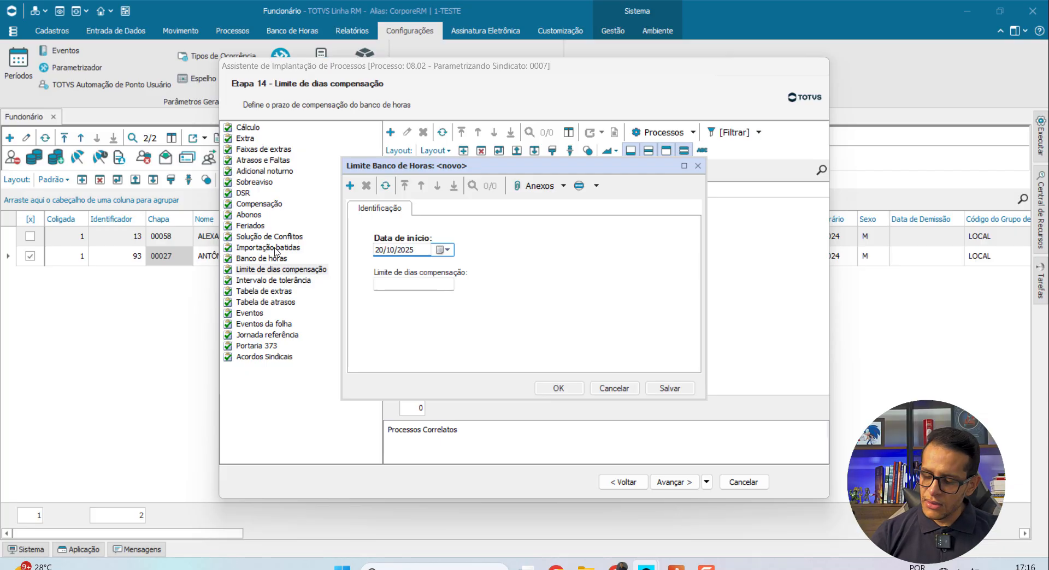
pyautogui.click(424, 284)
pyautogui.write('90')
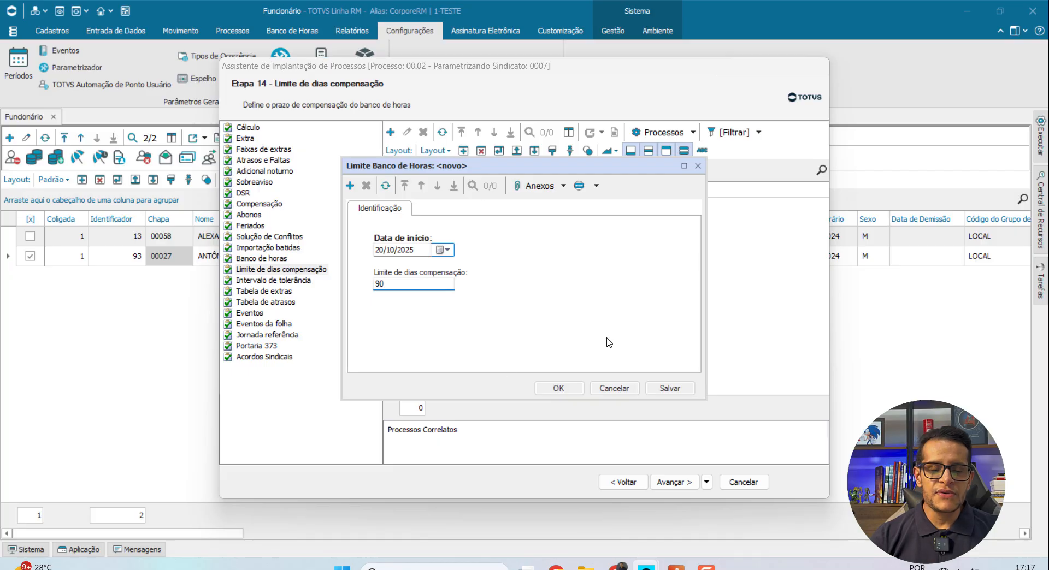
pyautogui.click(627, 393)
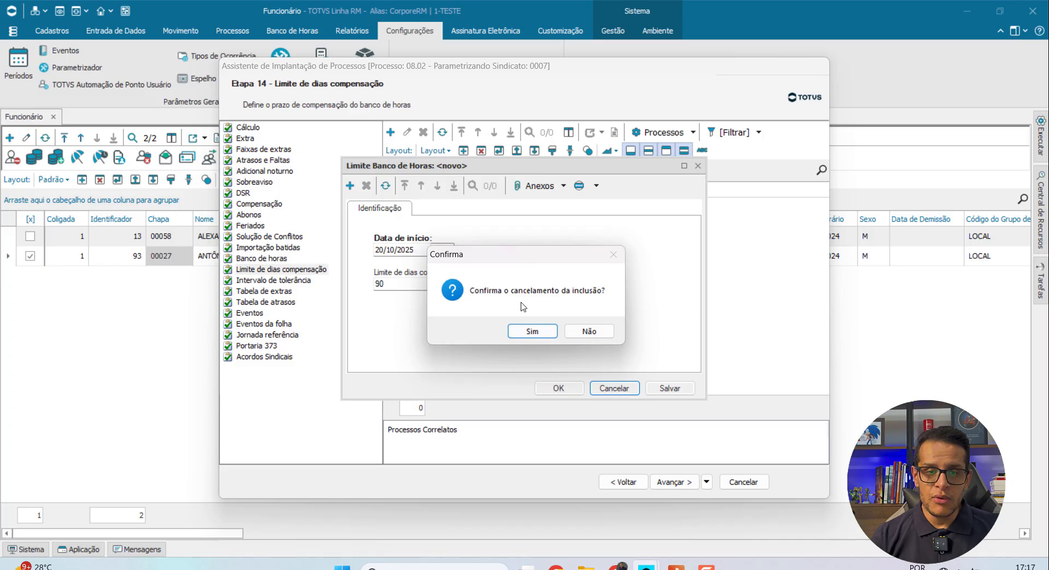
pyautogui.click(545, 332)
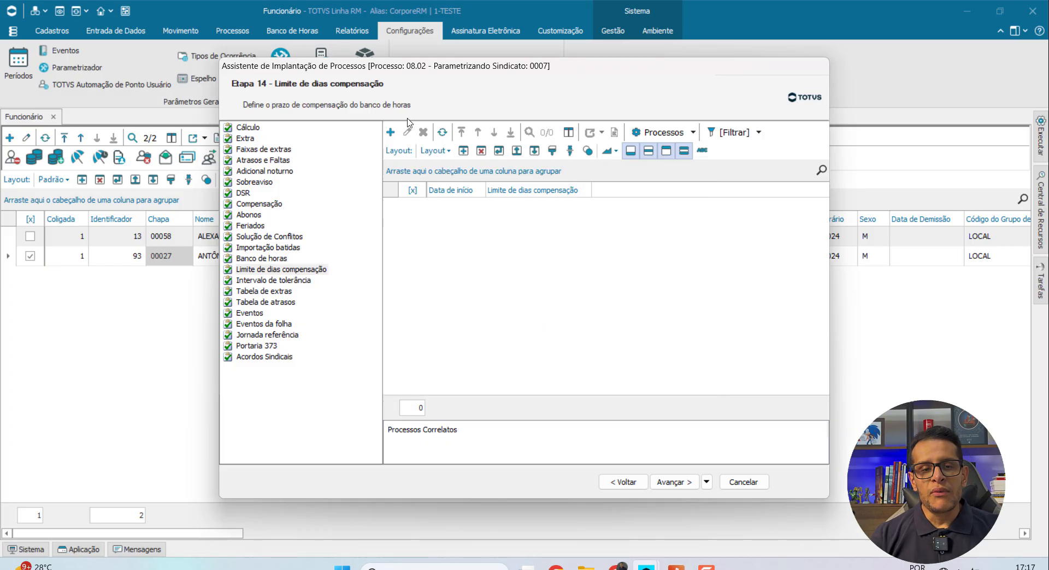
pyautogui.click(249, 129)
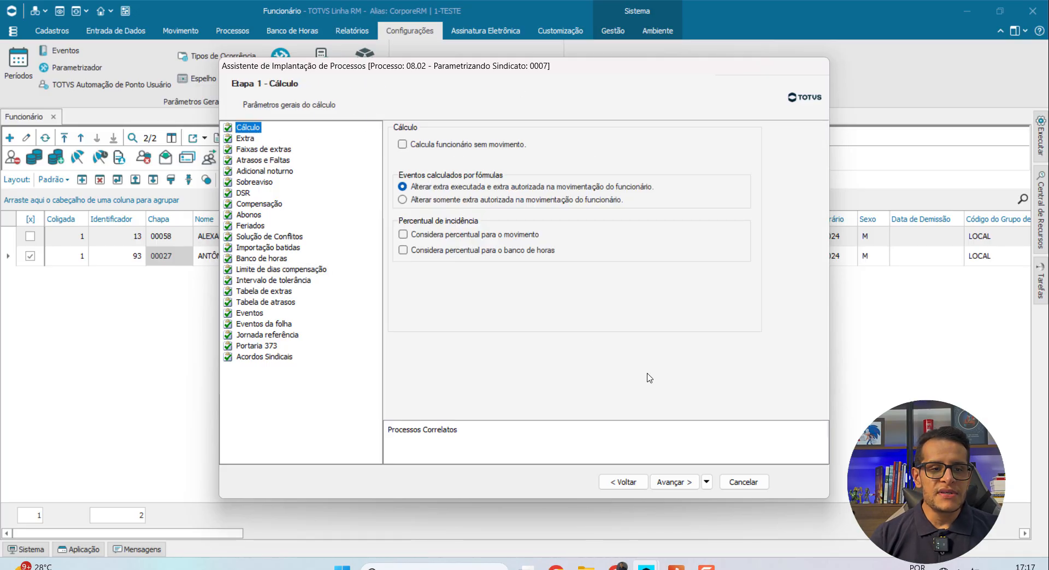
pyautogui.click(742, 483)
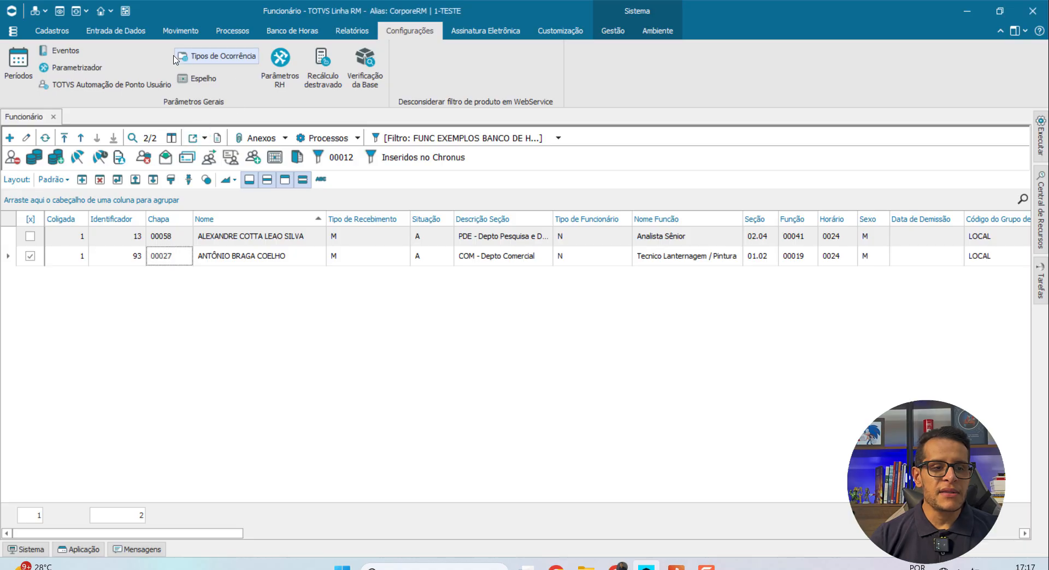
# - Start the Compensação/Lançamento do Banco de Horas wizard and restrict the employee group to the selected employee
pyautogui.click(299, 33)
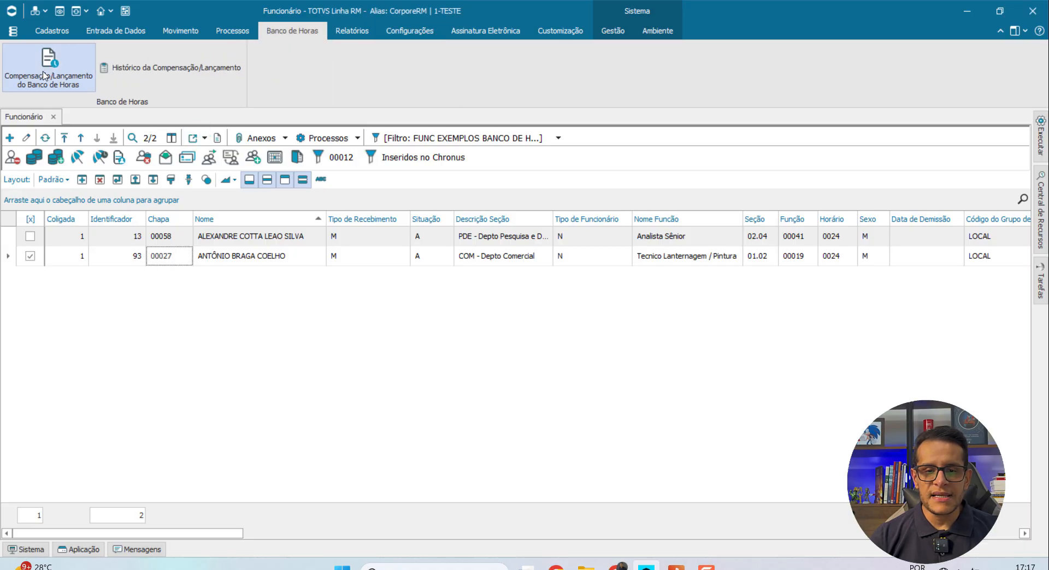
pyautogui.click(45, 75)
pyautogui.click(727, 478)
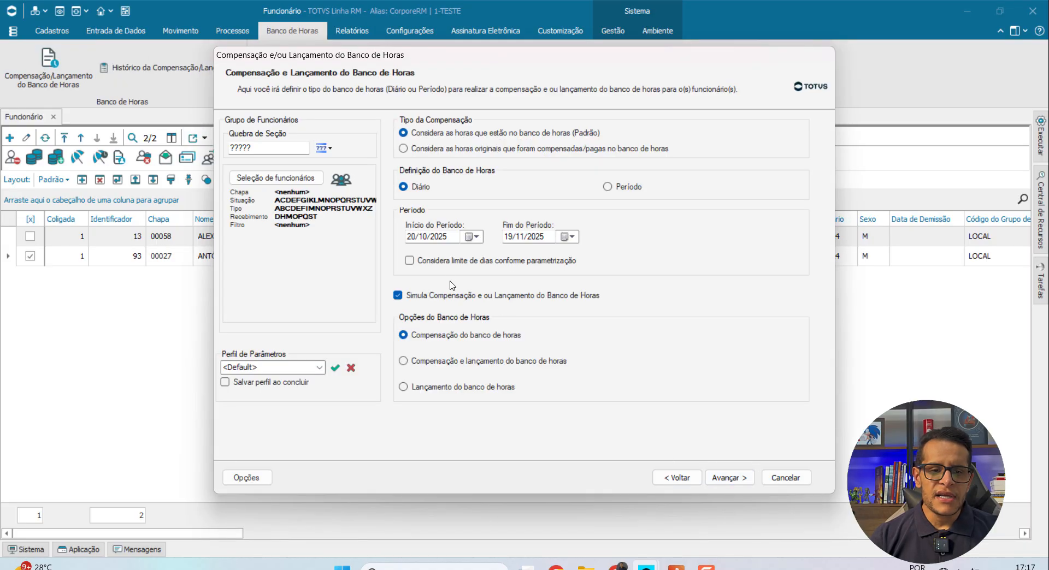
pyautogui.click(283, 185)
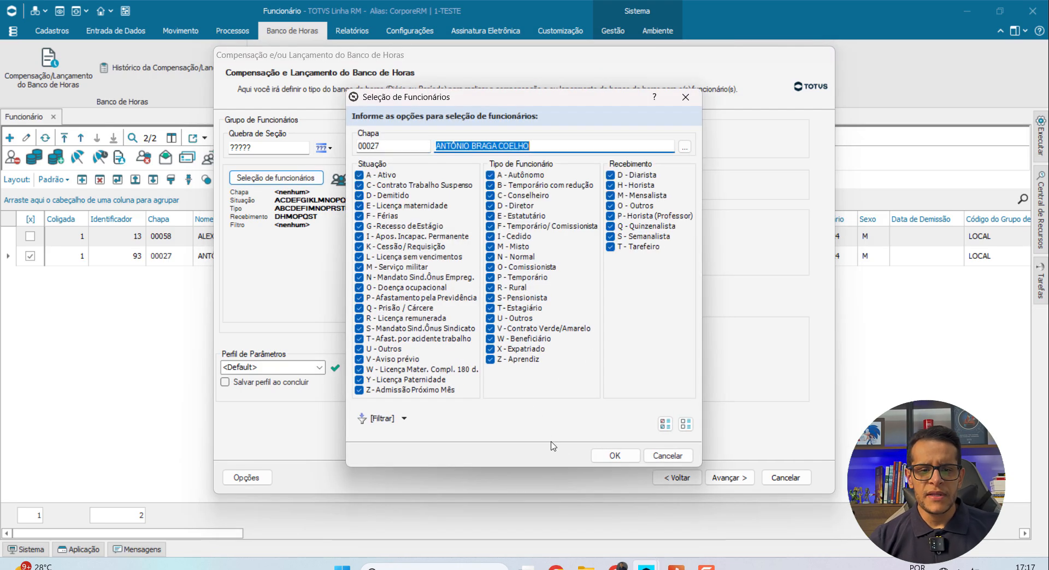
pyautogui.click(615, 456)
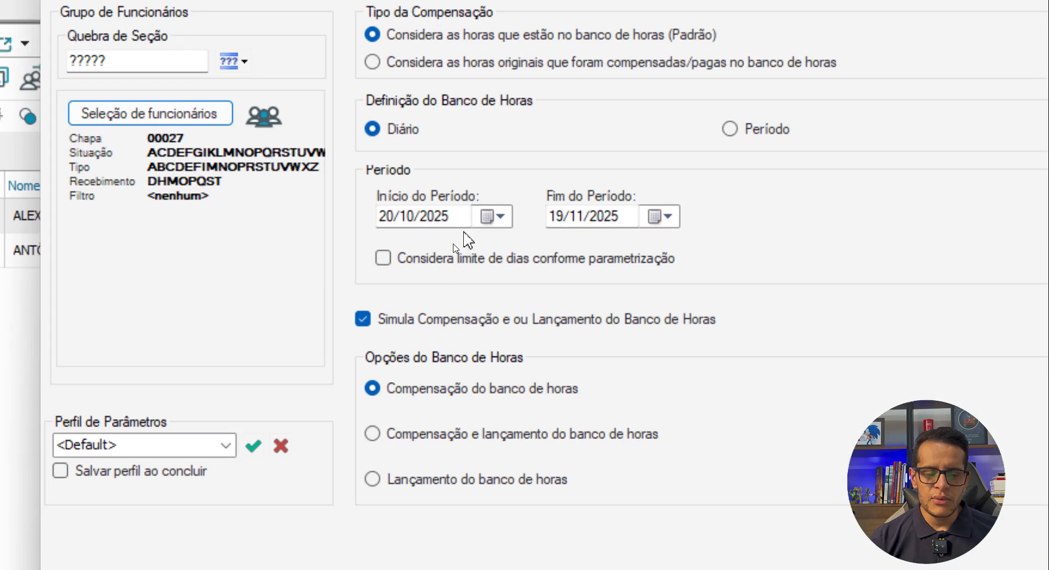
# - Examine the period's start date and disable "Simula Compensação e ou Lançamento do Banco de Horas"
pyautogui.moveTo(466, 218); pyautogui.dragTo(268, 201)
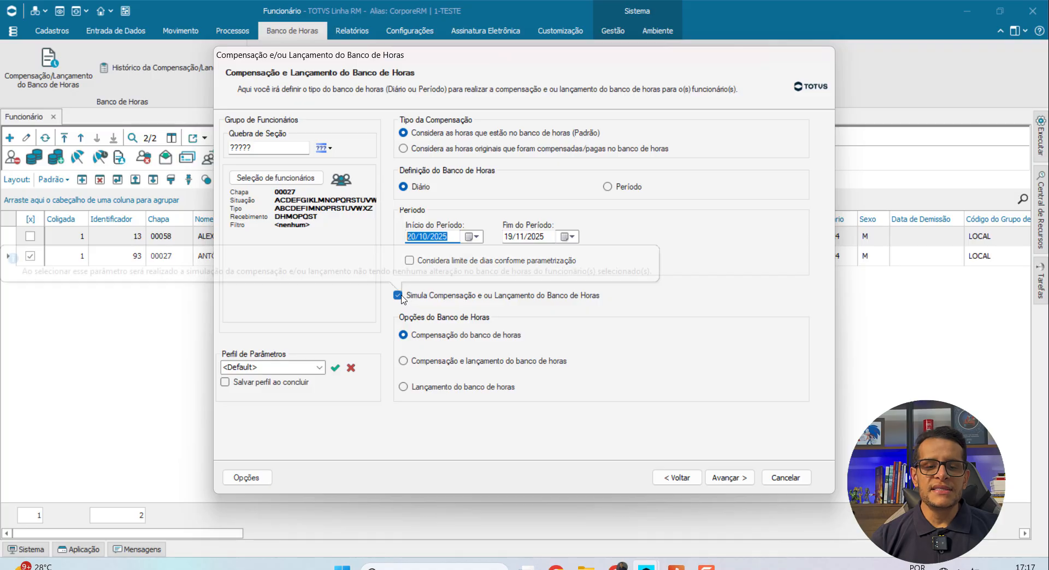
pyautogui.moveTo(402, 299)
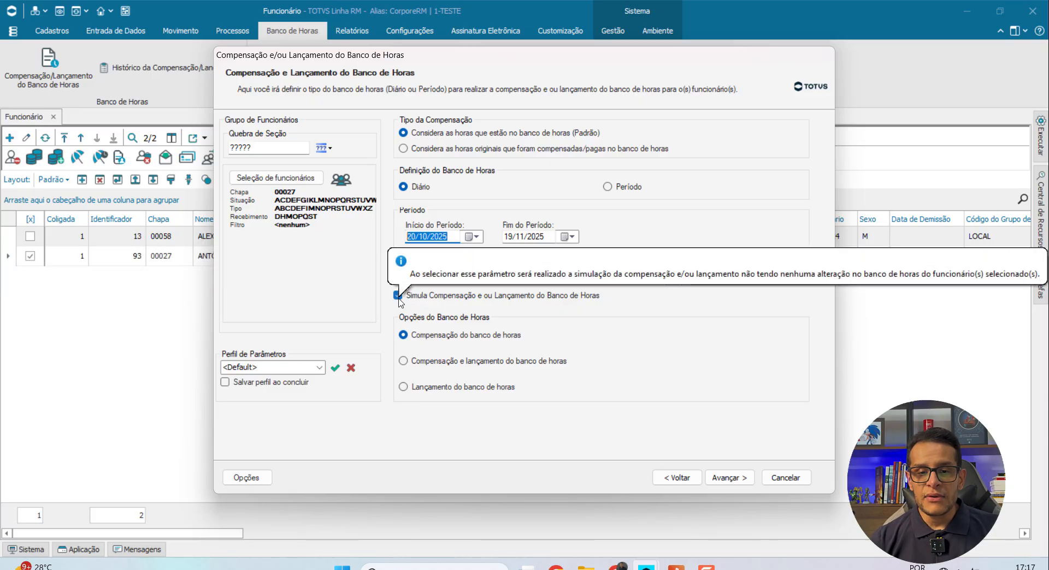
pyautogui.click(399, 299)
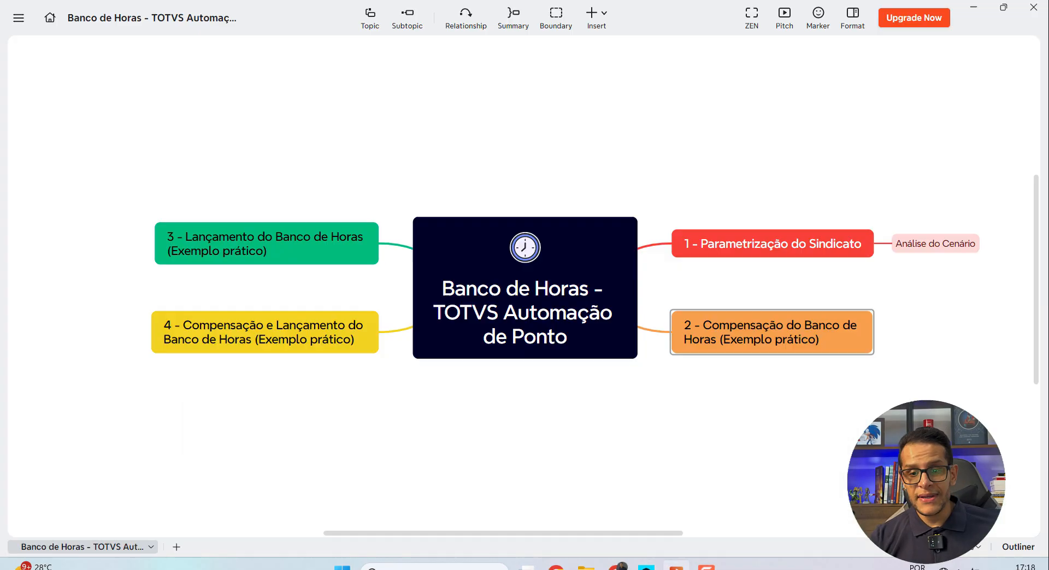
# - Switch to the mind map, review the topic "2 - Compensação do Banco de Horas (Exemplo prático)" and return to the compensation wizard
pyautogui.click(676, 569)
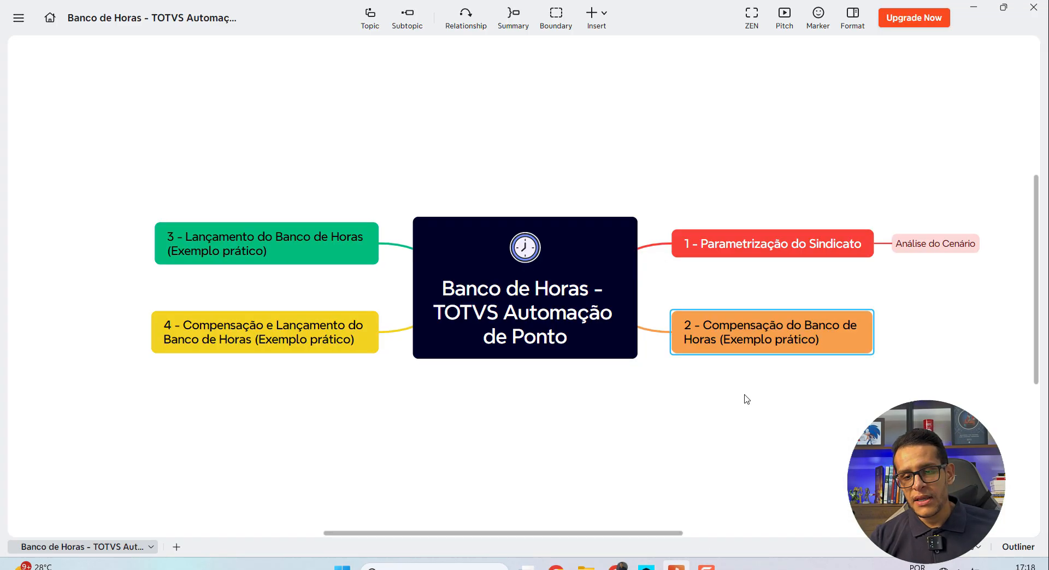
pyautogui.click(746, 395)
pyautogui.moveTo(671, 379)
pyautogui.mouseDown()
pyautogui.moveTo(779, 395)
pyautogui.moveTo(932, 349)
pyautogui.mouseUp()
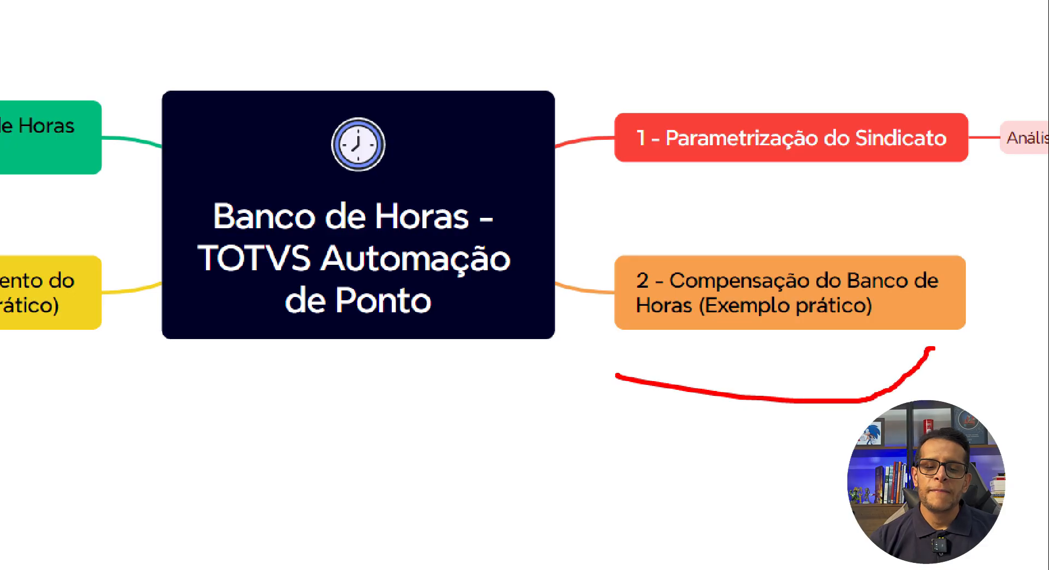
pyautogui.press('Escape')
pyautogui.moveTo(646, 567)
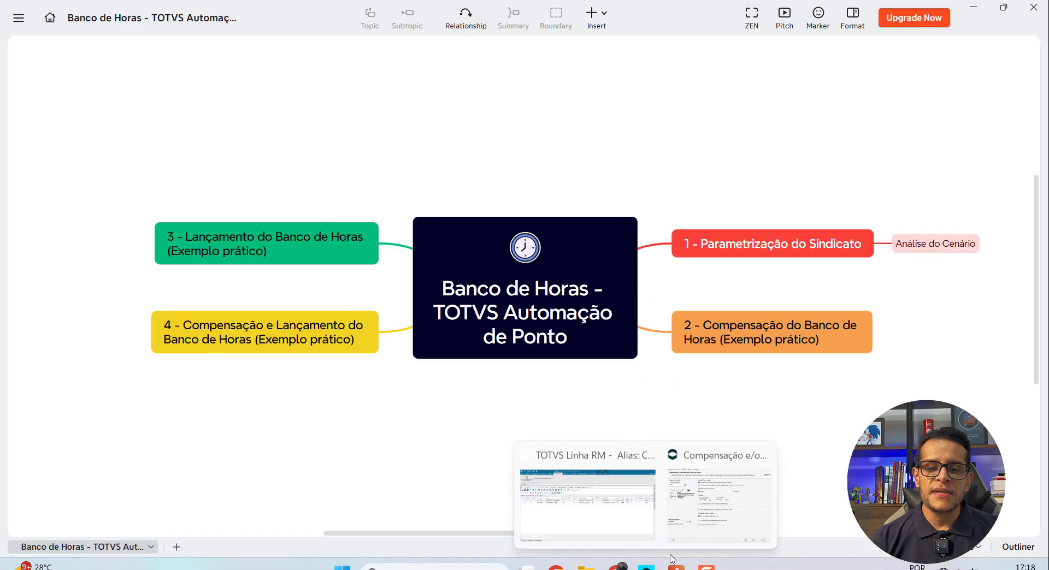
pyautogui.click(644, 471)
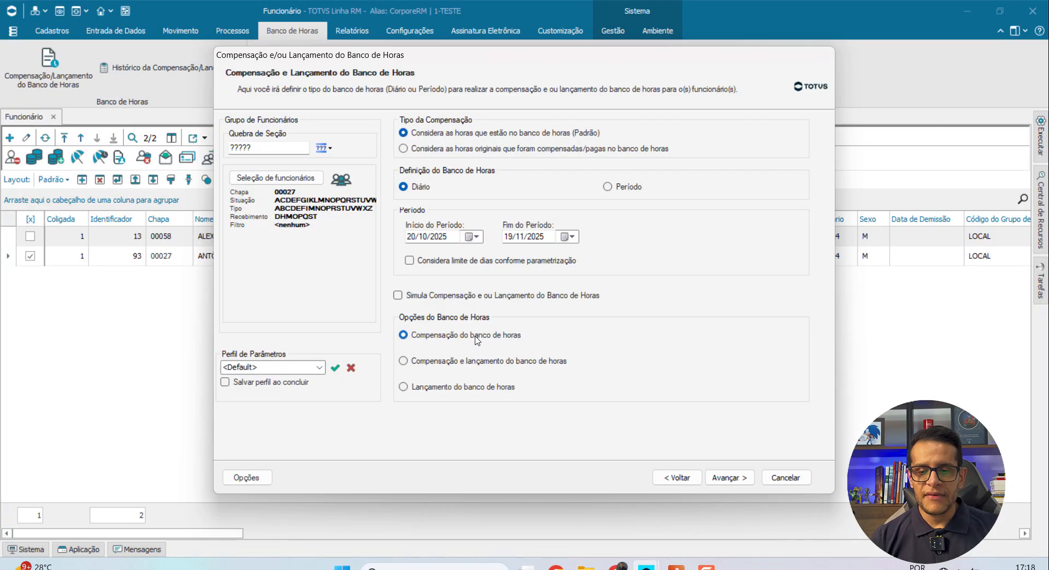
# - Advance to the Compensação do Banco de Horas options and disable "Considera percentual de incidência para a compensação das horas"
pyautogui.click(724, 479)
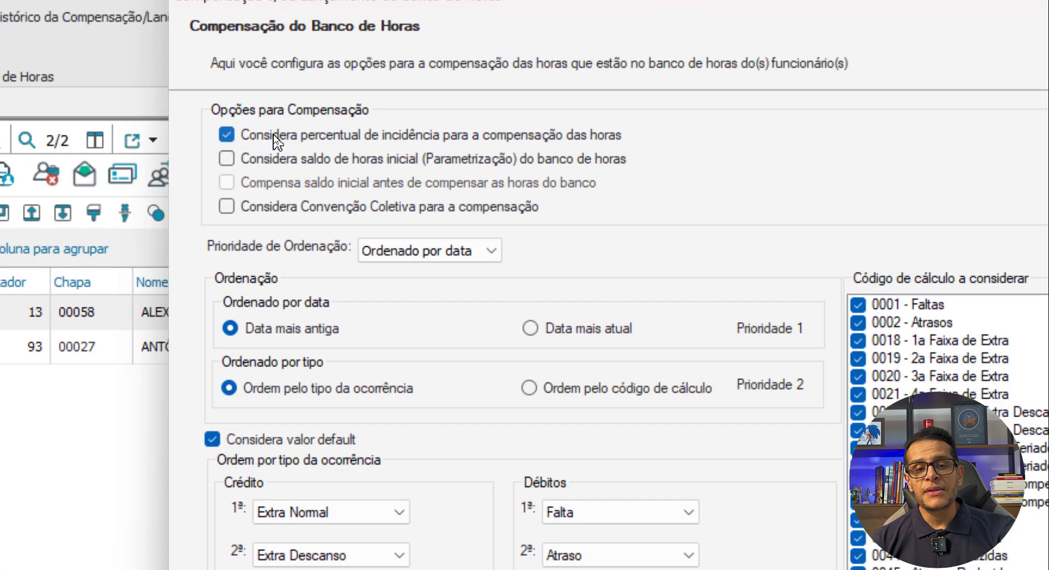
pyautogui.click(233, 140)
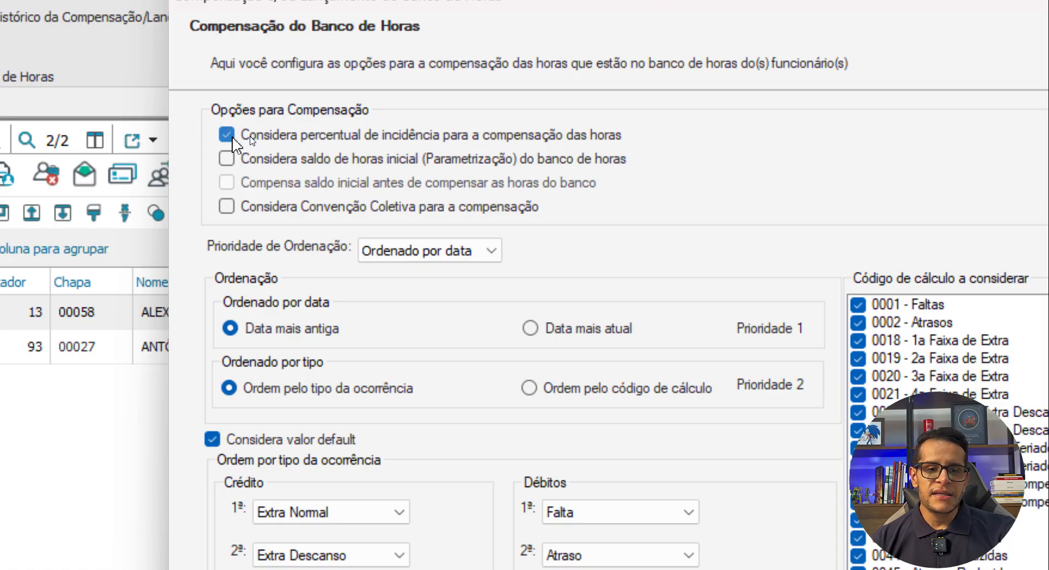
pyautogui.click(233, 140)
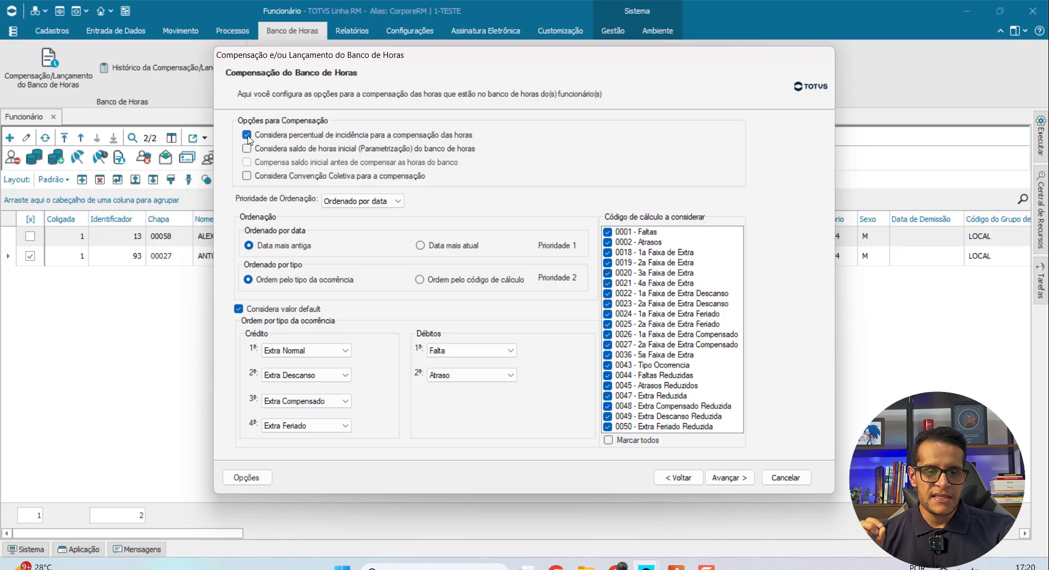
pyautogui.click(248, 138)
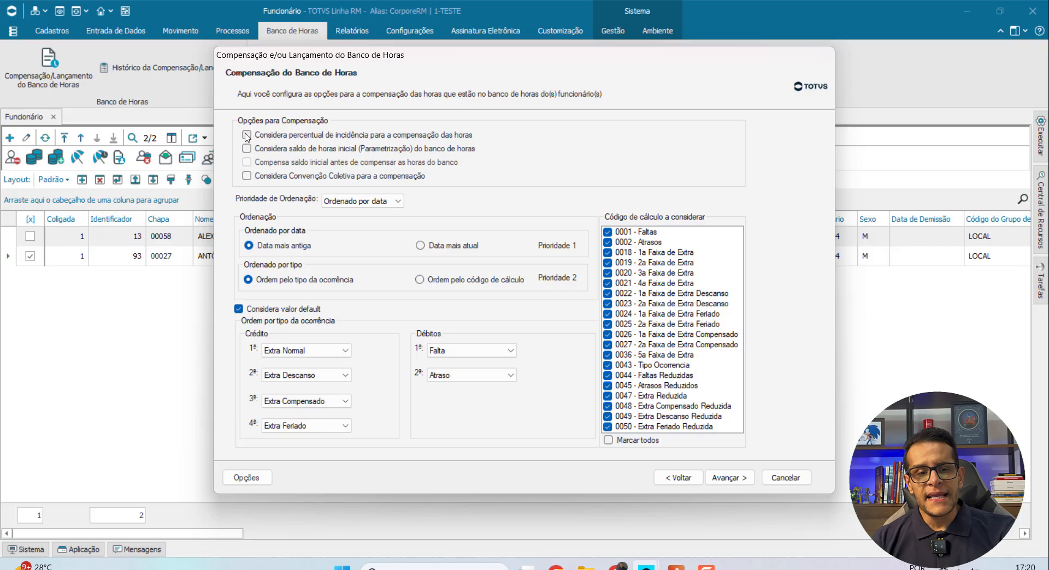
# - Try "Considera saldo de horas inicial (Parametrização) do banco de horas" on and off to compare its dependent initial balance option
pyautogui.click(247, 150)
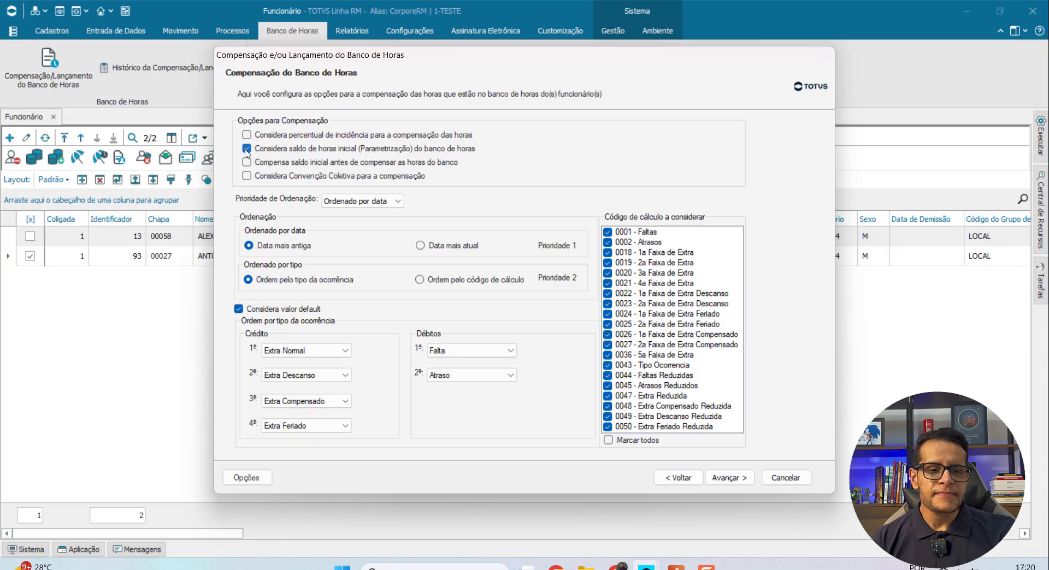
pyautogui.click(246, 150)
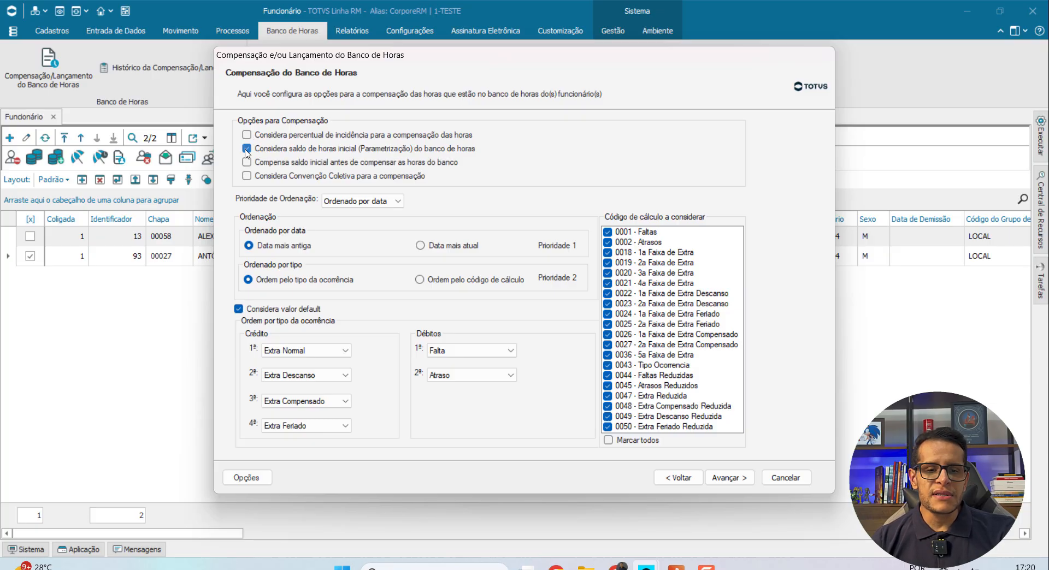
pyautogui.click(246, 150)
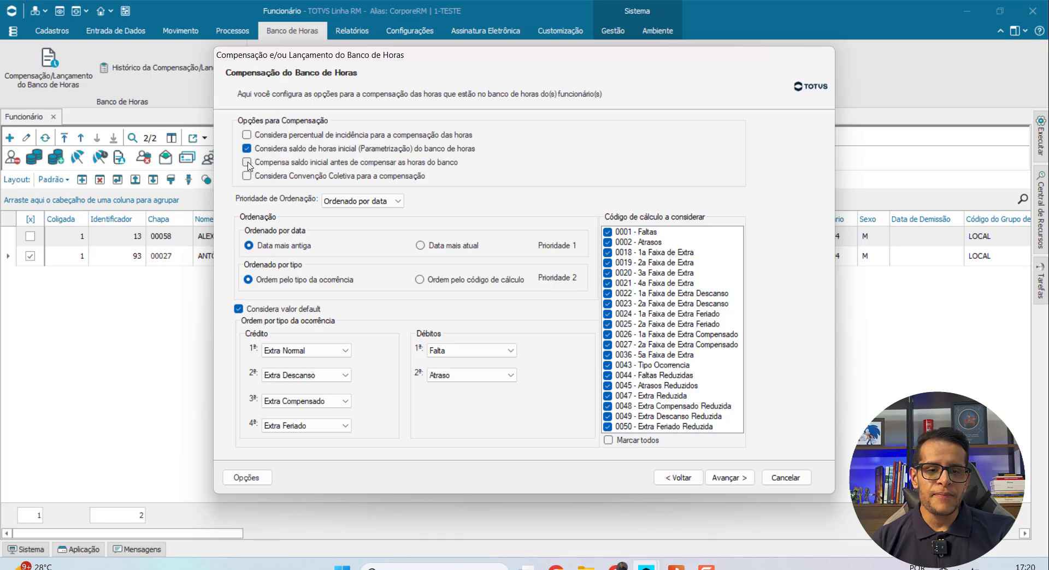
pyautogui.click(246, 151)
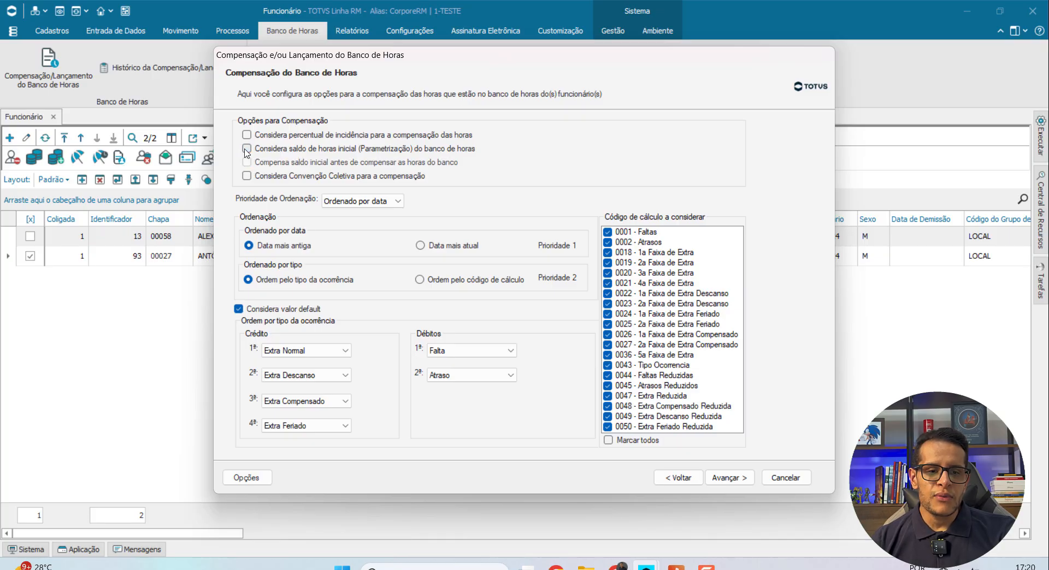
pyautogui.click(245, 151)
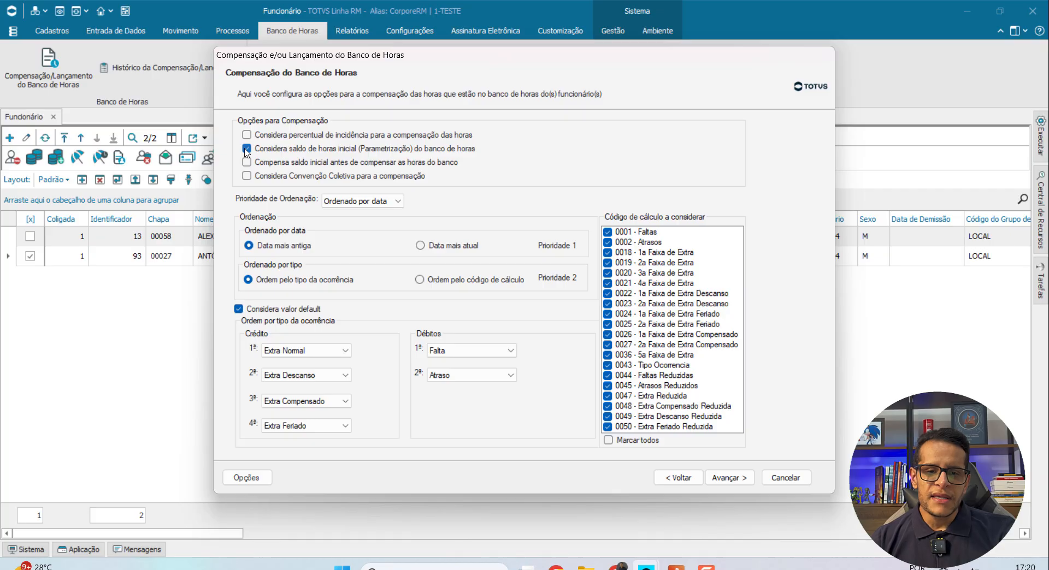
pyautogui.click(246, 151)
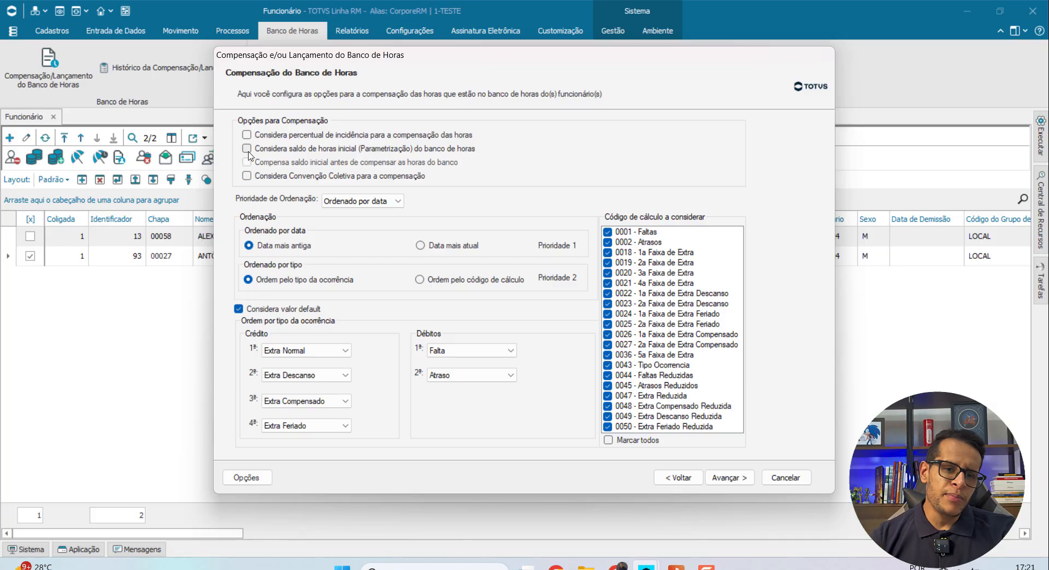
# - Enable "Considera saldo de horas inicial (Parametrização) do banco de horas" and try "Compensa saldo inicial antes de compensar as horas do banco", leaving the latter off
pyautogui.click(248, 153)
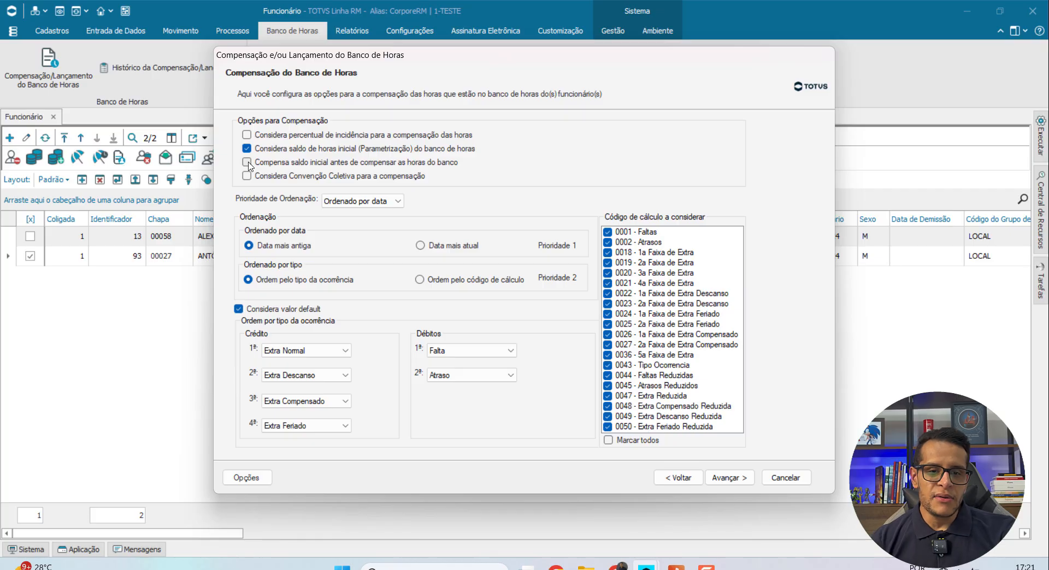
pyautogui.click(246, 163)
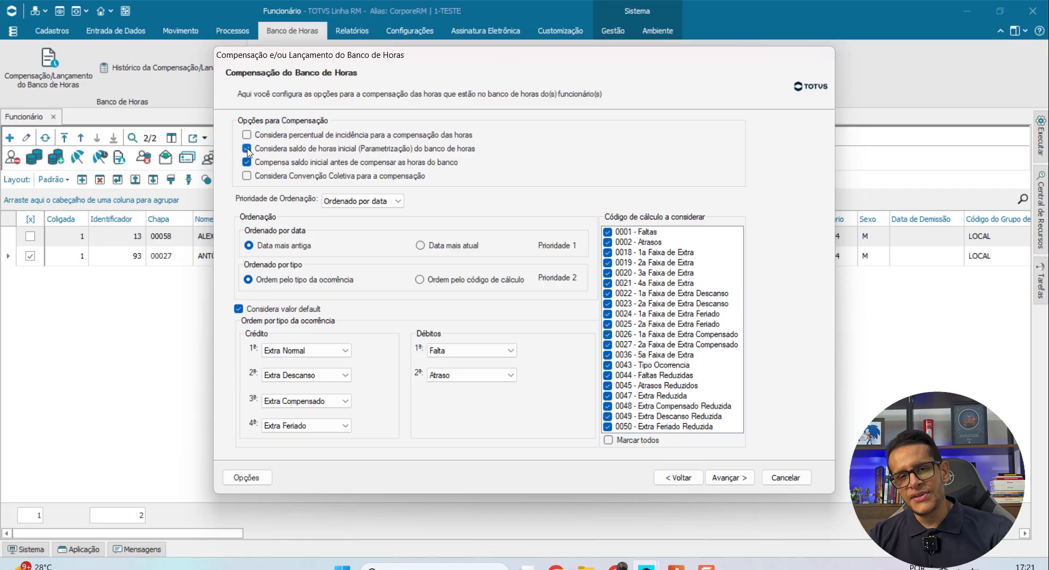
pyautogui.click(247, 150)
pyautogui.click(247, 154)
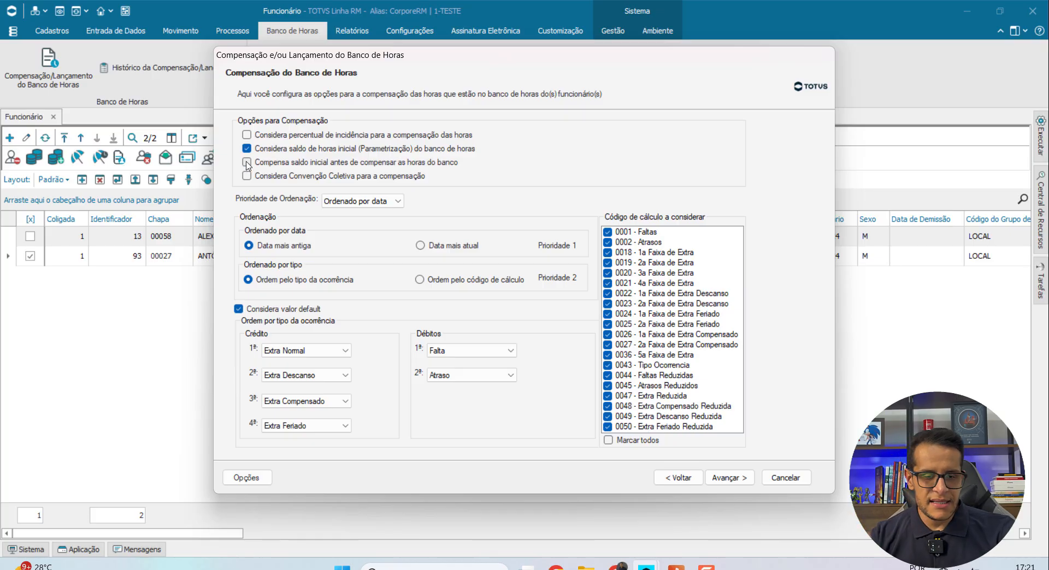
# - Disable "Considera saldo de horas inicial (Parametrização) do banco de horas" and try "Considera Convenção Coletiva para a compensação", leaving it off
pyautogui.click(248, 155)
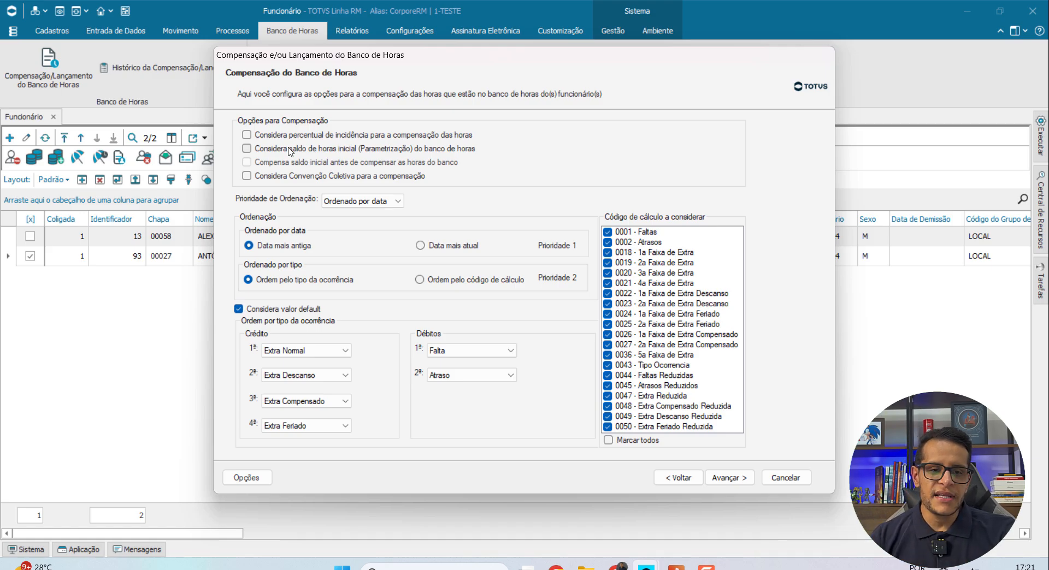
pyautogui.click(246, 176)
pyautogui.click(247, 182)
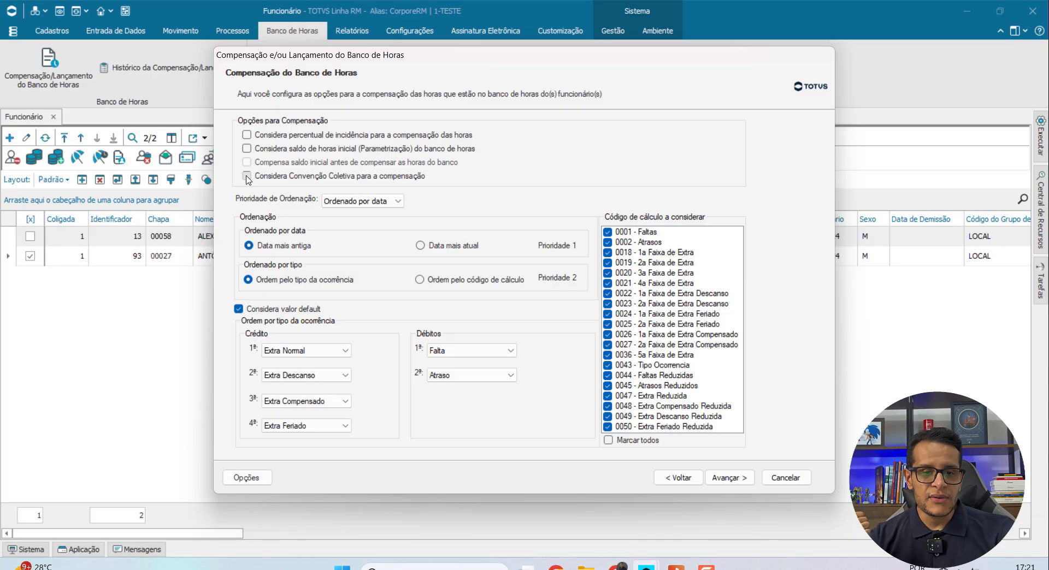
pyautogui.click(247, 176)
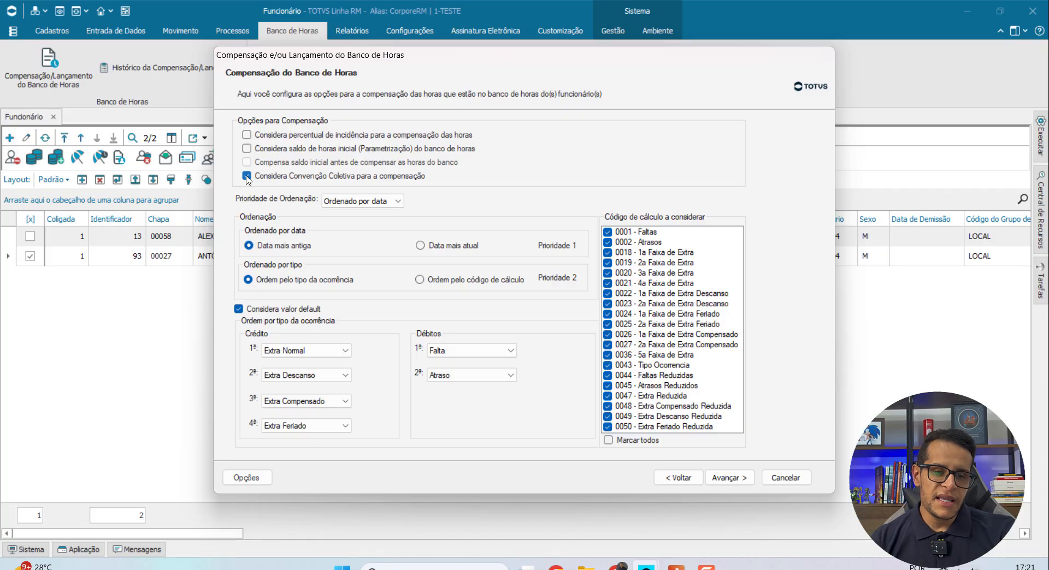
pyautogui.click(247, 176)
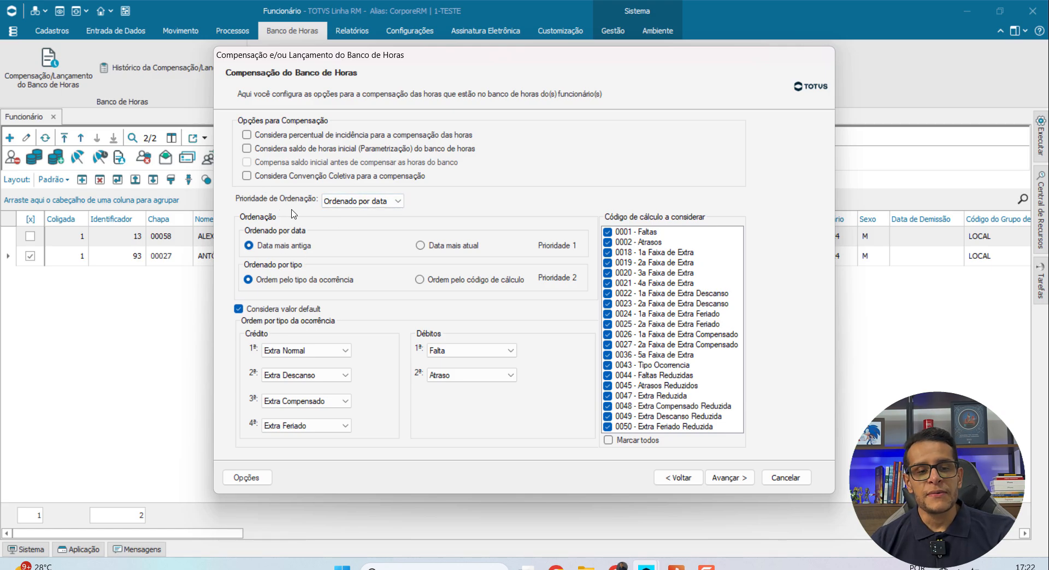
# - Review the Prioridade de Ordenação choices, try "Ordem pelo código de cálculo" and restore "Ordem pelo tipo da ocorrência"
pyautogui.click(364, 201)
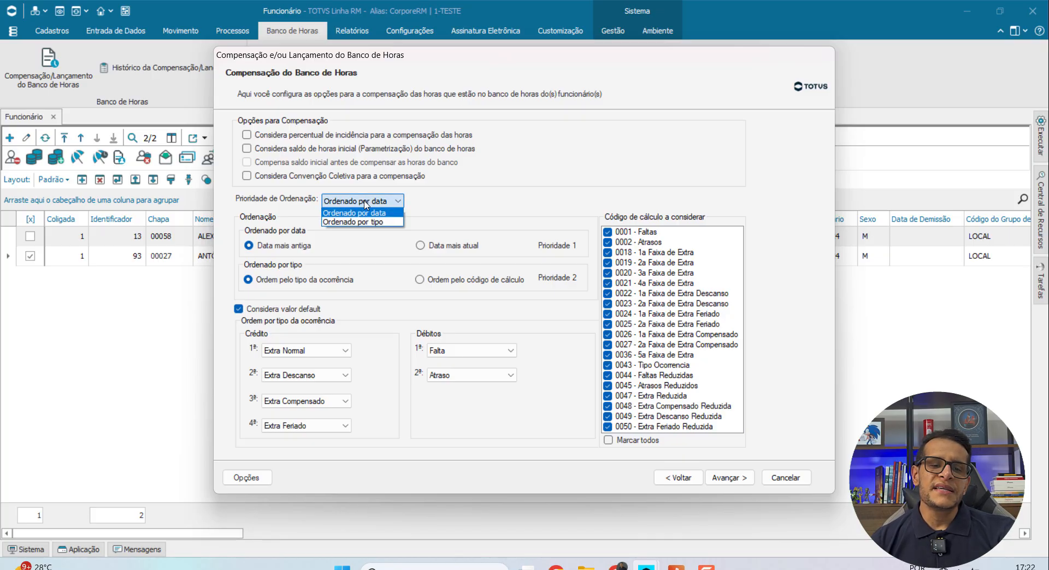
pyautogui.click(364, 204)
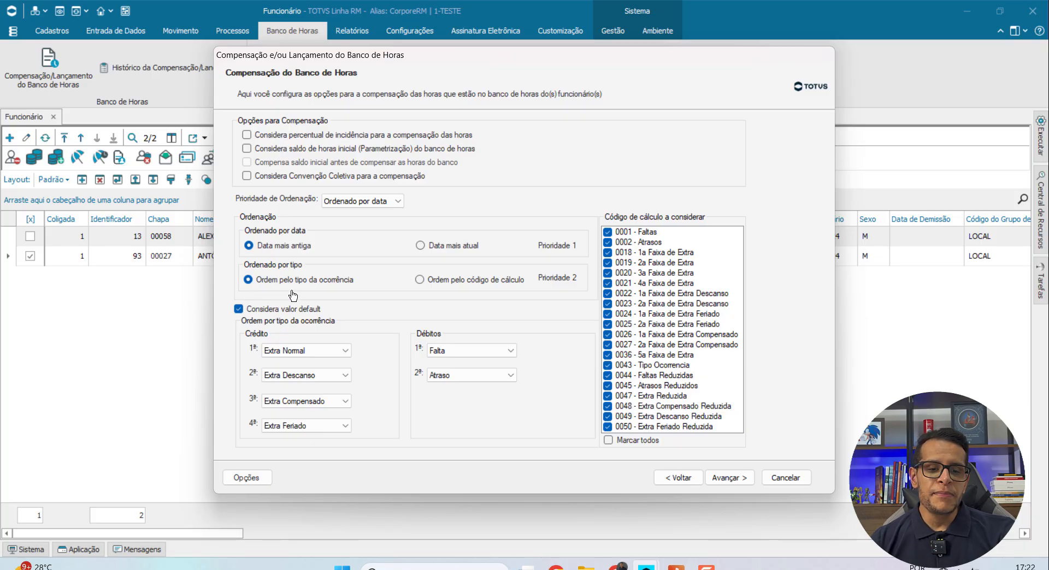
pyautogui.click(419, 280)
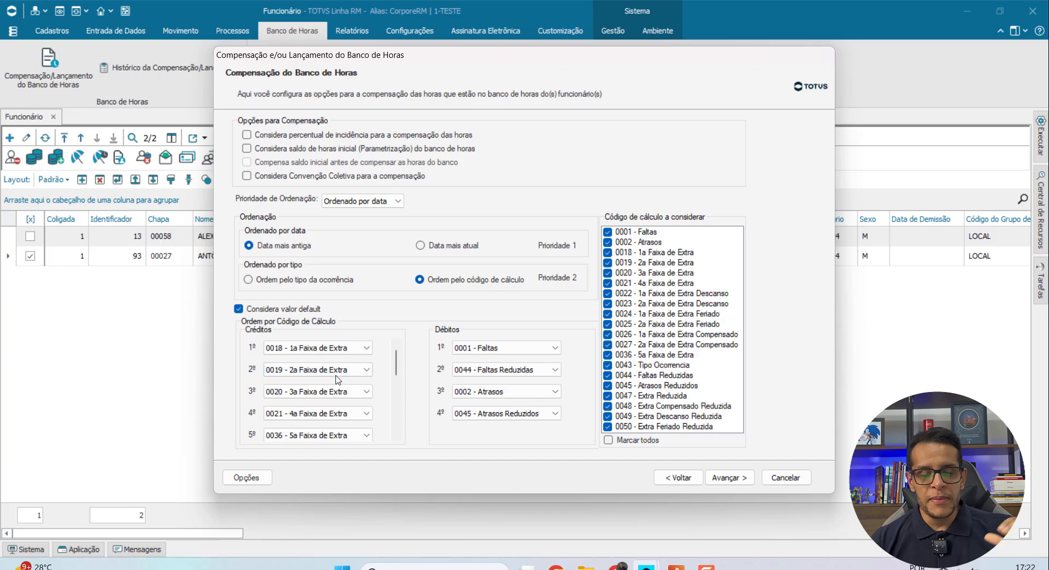
pyautogui.click(249, 280)
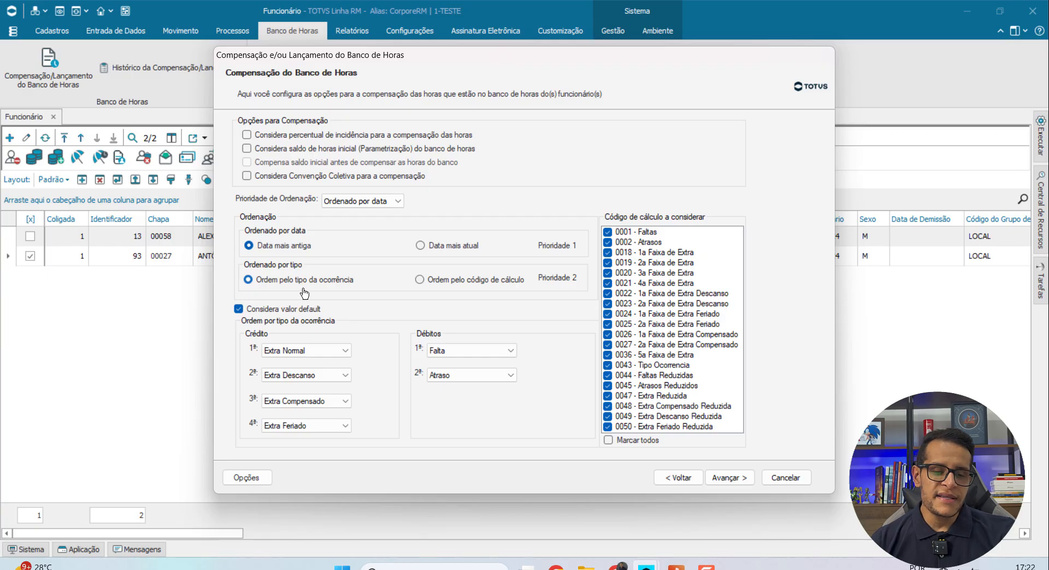
# - Examine the available choices for the four credit priorities under "Ordem por tipo da ocorrência" without changing them
pyautogui.click(340, 354)
pyautogui.click(339, 354)
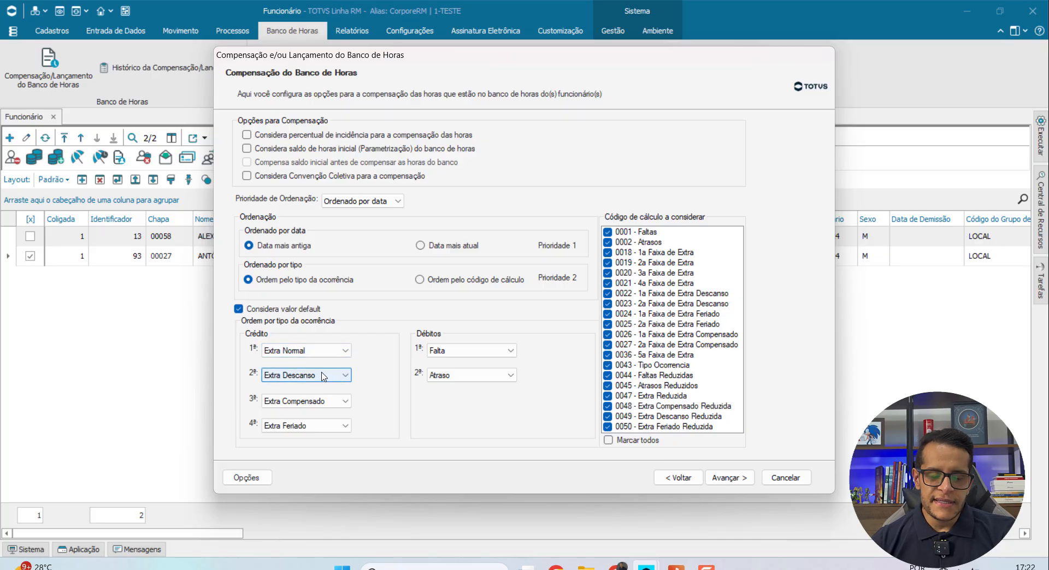
pyautogui.click(320, 380)
pyautogui.click(321, 378)
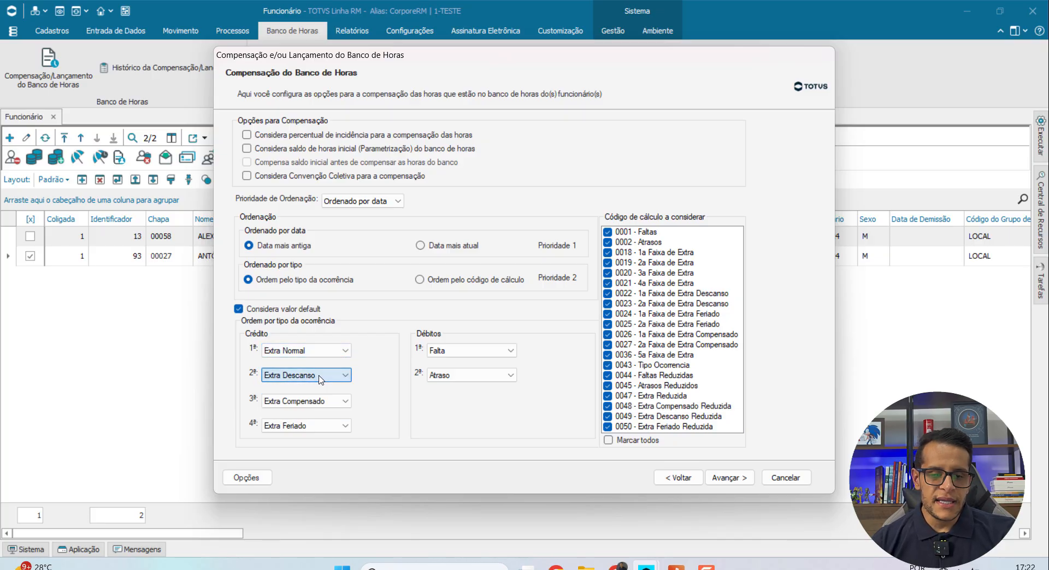
pyautogui.click(315, 403)
pyautogui.click(317, 405)
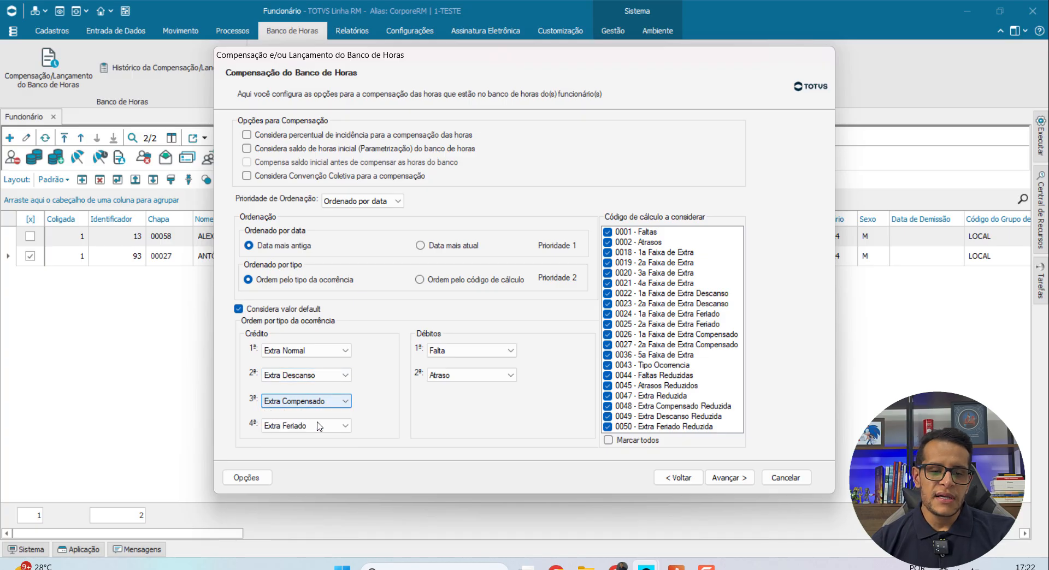
pyautogui.click(317, 429)
pyautogui.click(316, 431)
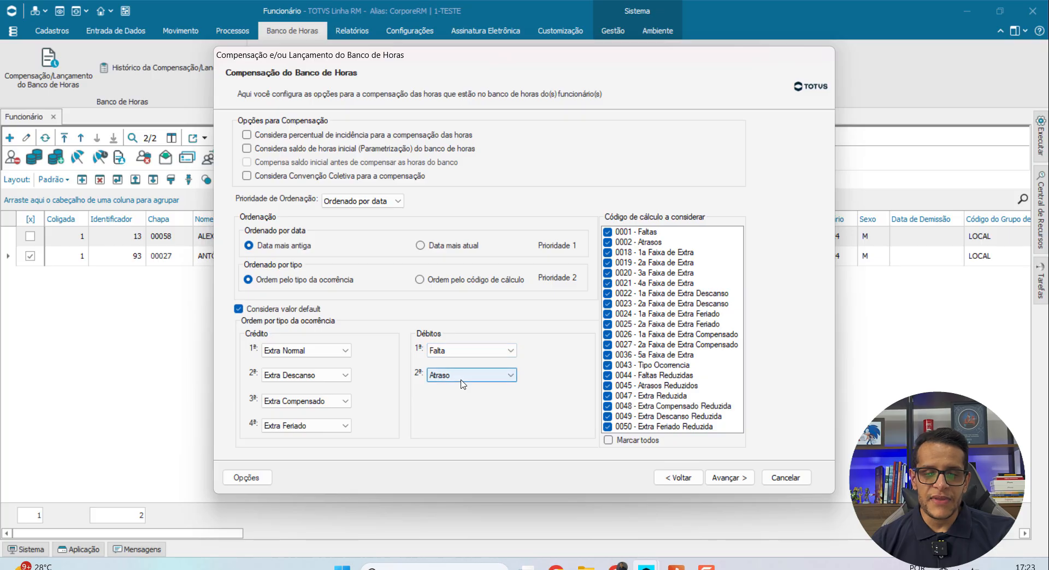
# - Try Atraso as the first debit priority and restore Falta as the first
pyautogui.click(458, 351)
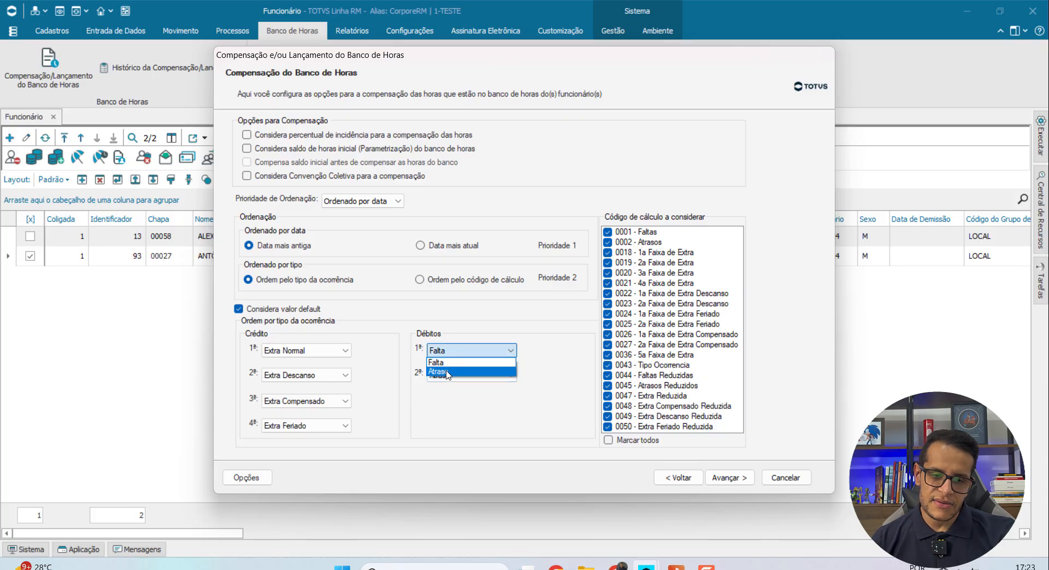
pyautogui.click(456, 368)
pyautogui.click(458, 351)
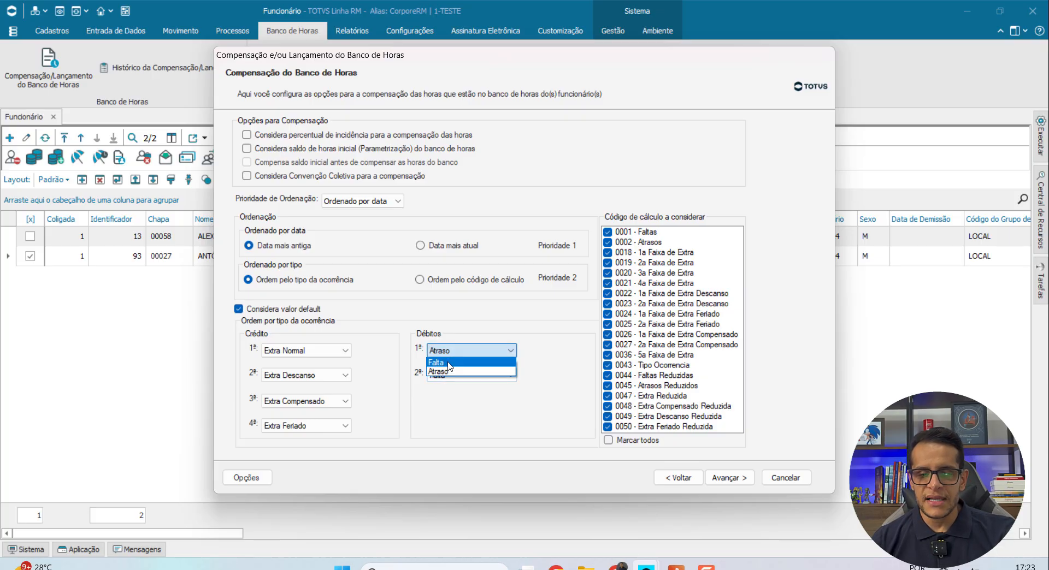
pyautogui.click(454, 360)
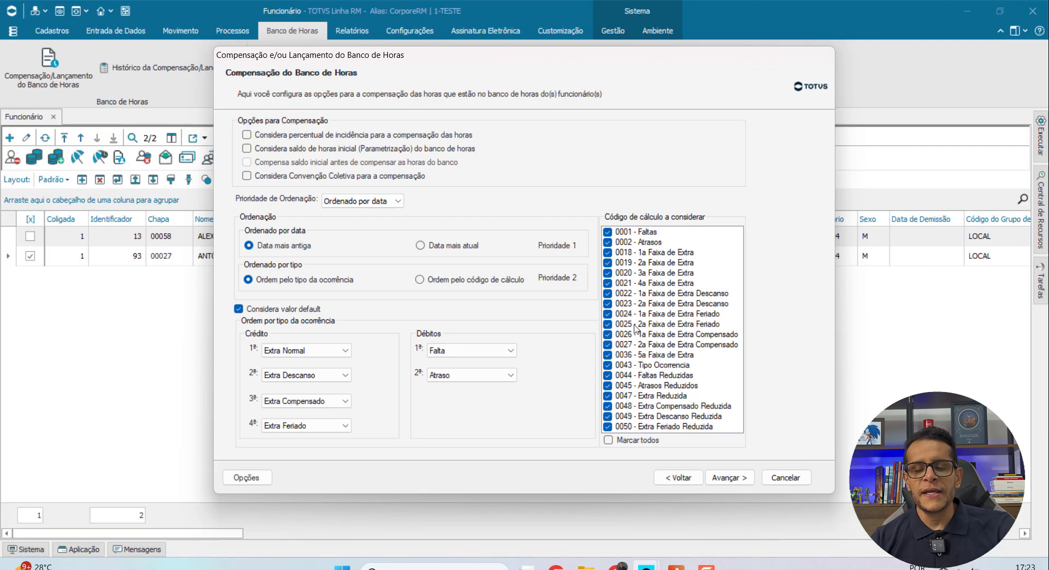
# - Try excluding the calculation codes "0019 - 2a Faixa de Extra" and "0020 - 3a Faixa de Extra", and include both again
pyautogui.click(607, 263)
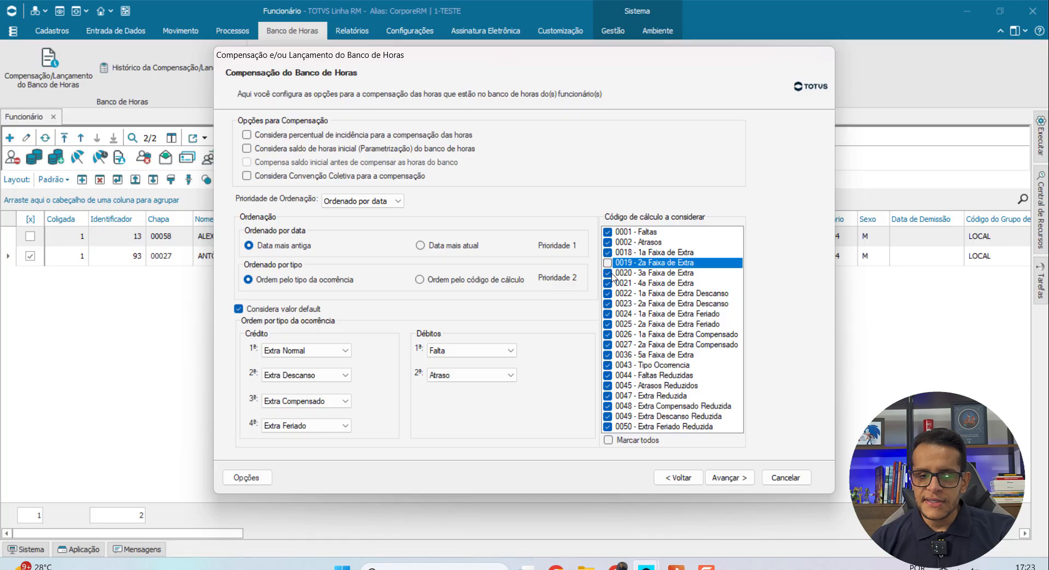
pyautogui.click(607, 273)
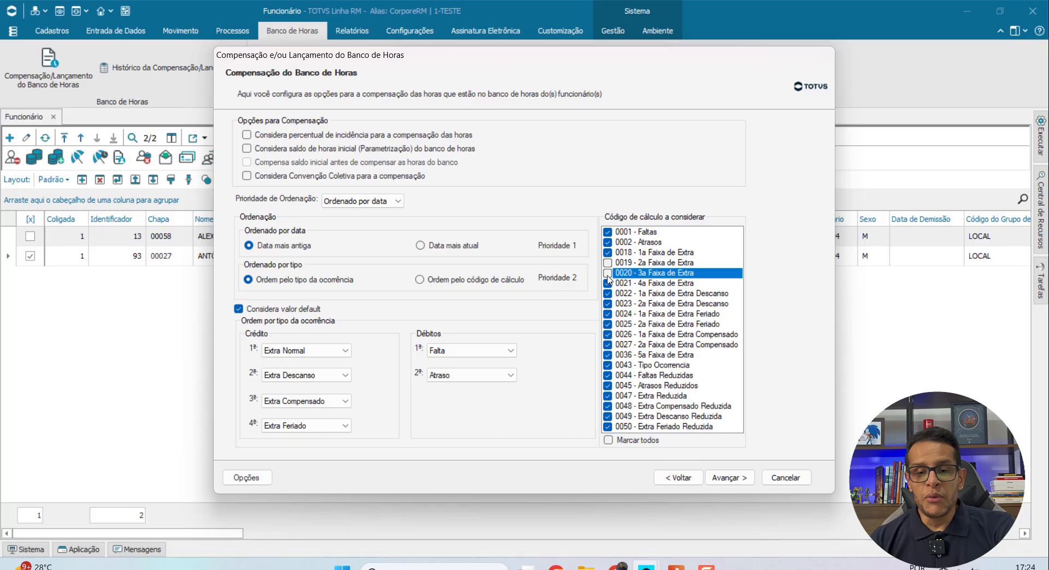
pyautogui.click(608, 273)
pyautogui.click(608, 263)
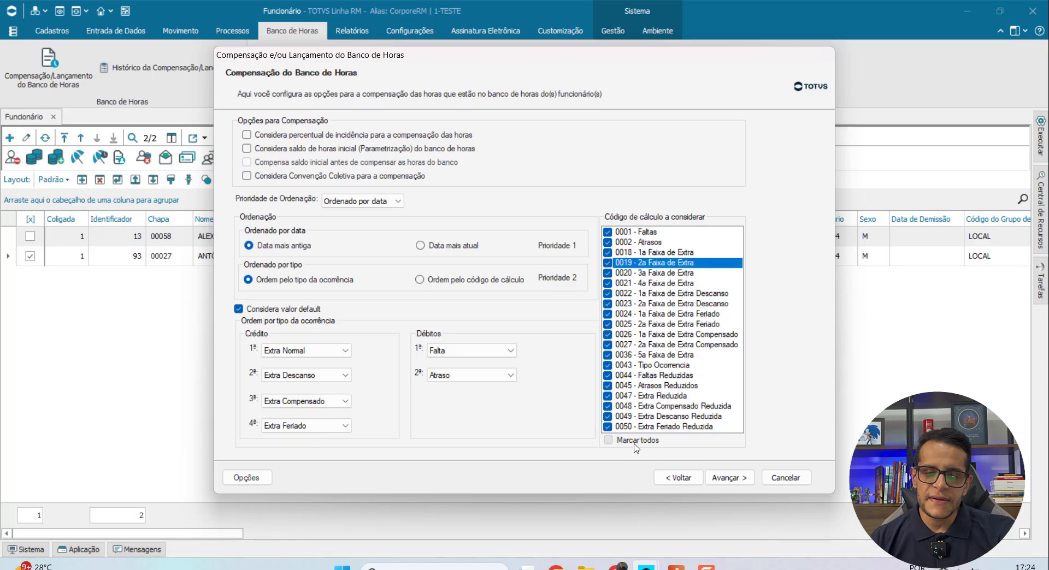
# - Enable "Marcar todos" for the calculation codes, advance to the wizard's conclusion and execute the hour bank compensation
pyautogui.click(608, 441)
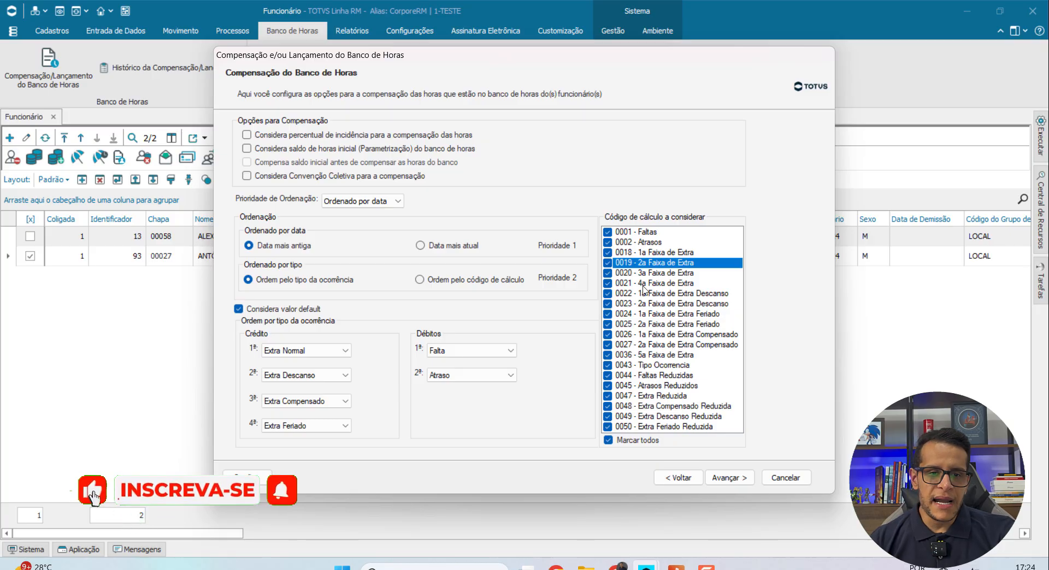
pyautogui.click(729, 479)
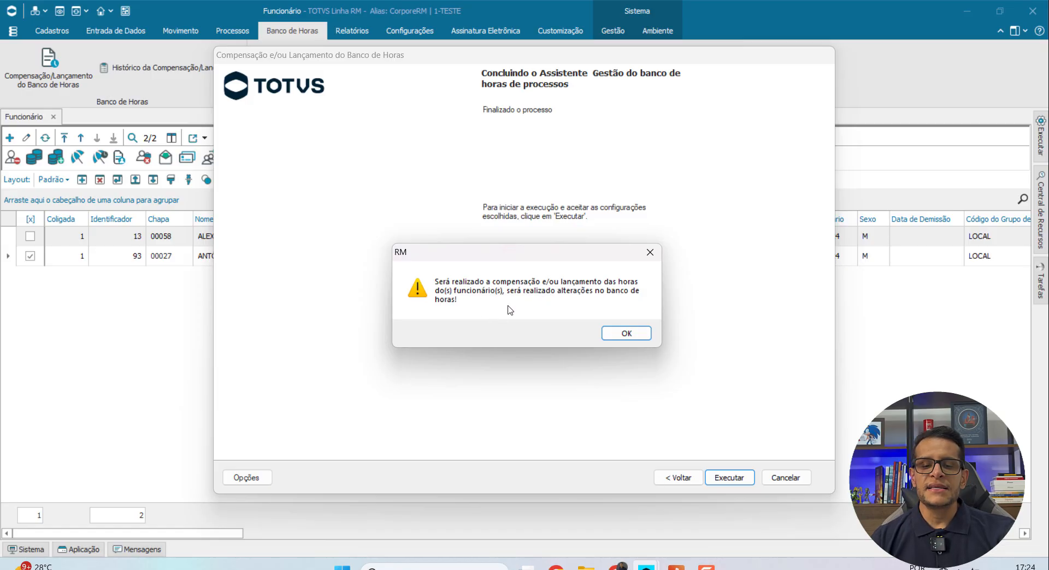
pyautogui.click(626, 334)
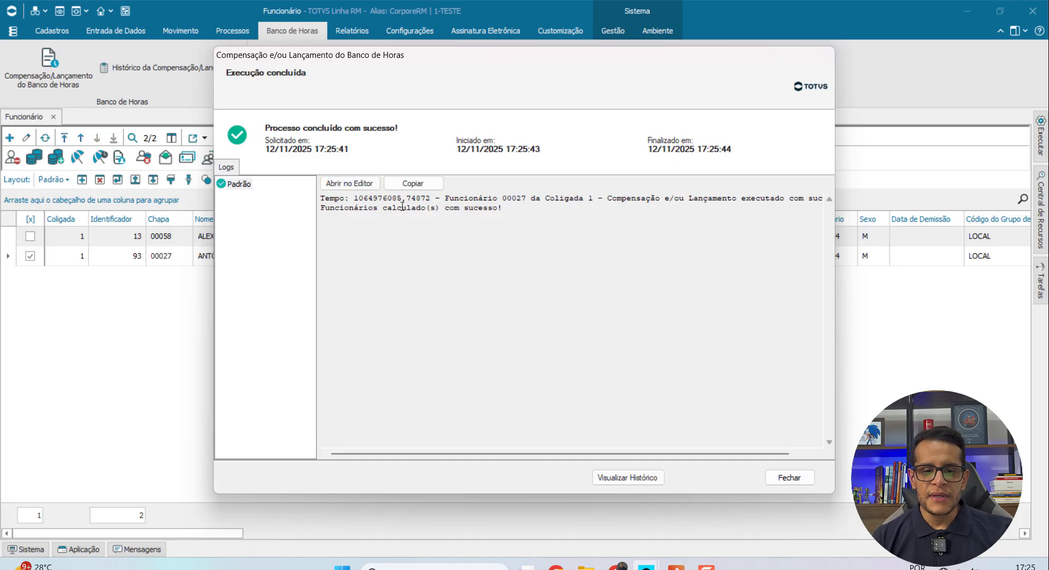
# - Check the processed employee in the execution log, open the compensation history and close the wizard
pyautogui.moveTo(501, 200); pyautogui.dragTo(517, 196)
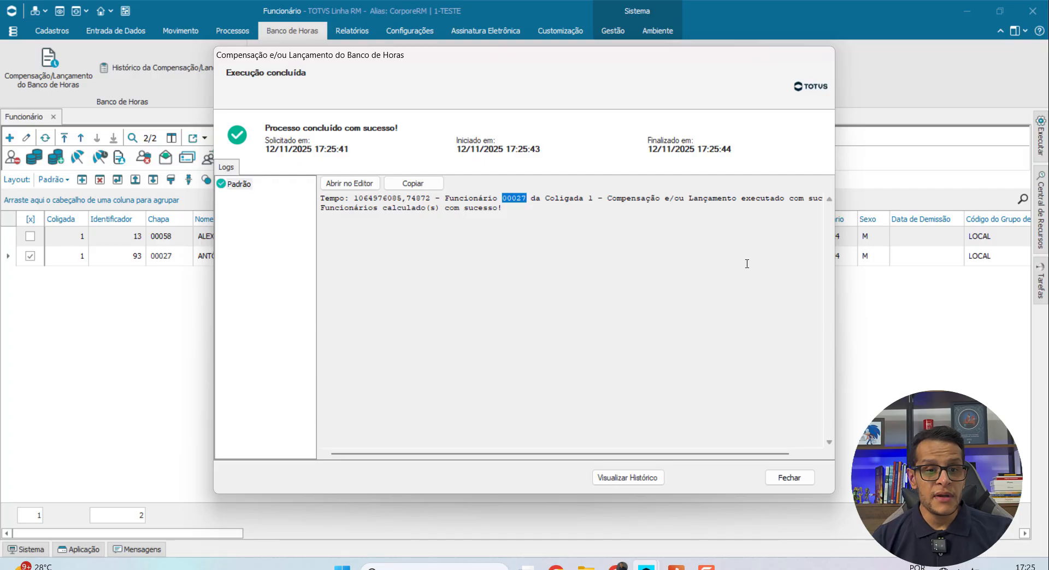
pyautogui.click(605, 483)
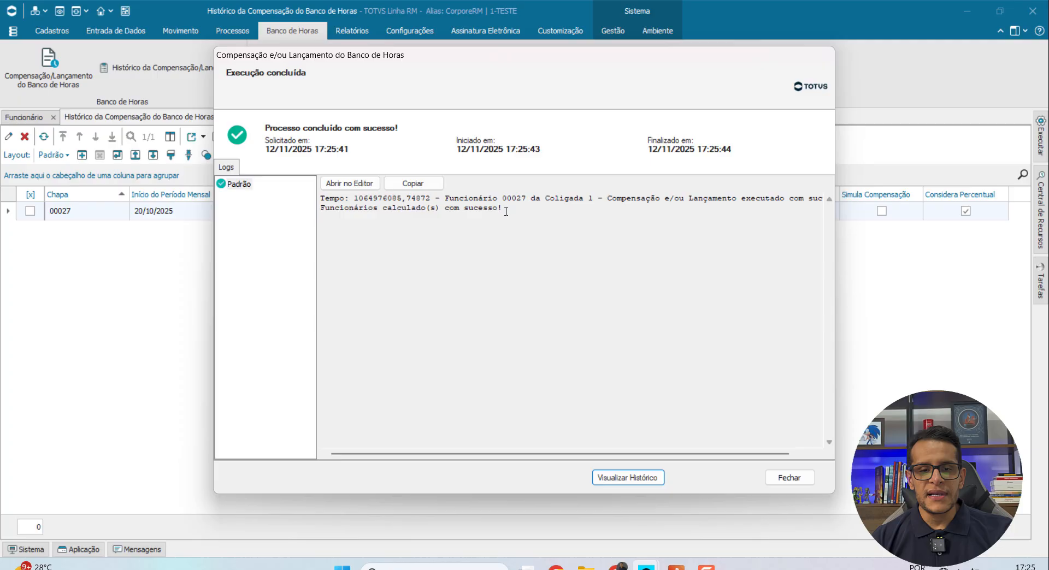
pyautogui.click(789, 478)
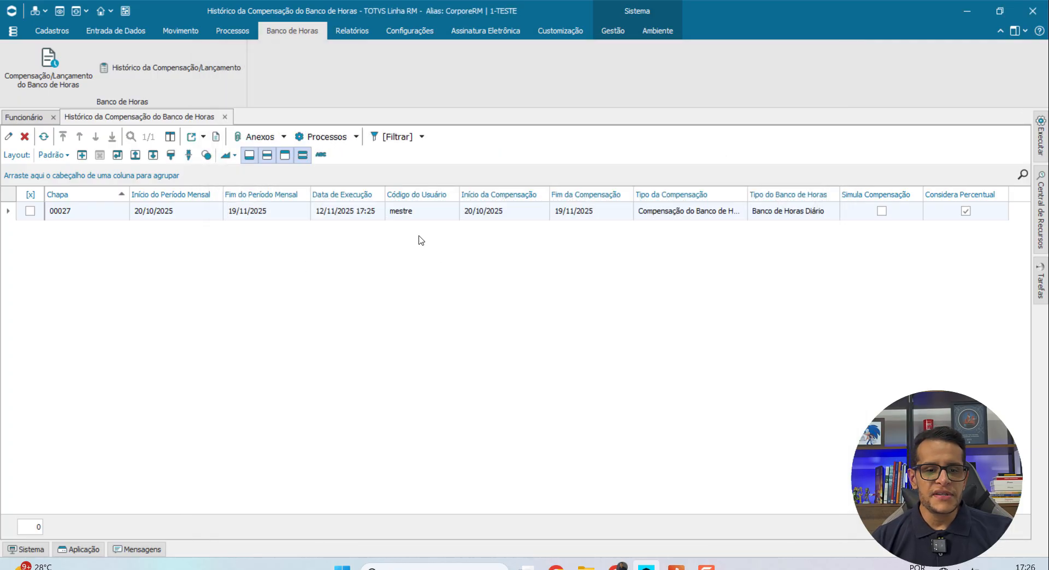
# - Open the compensation history record and display its Memória da Compensação in a maximized Bloco de Notas window
pyautogui.doubleClick(502, 214)
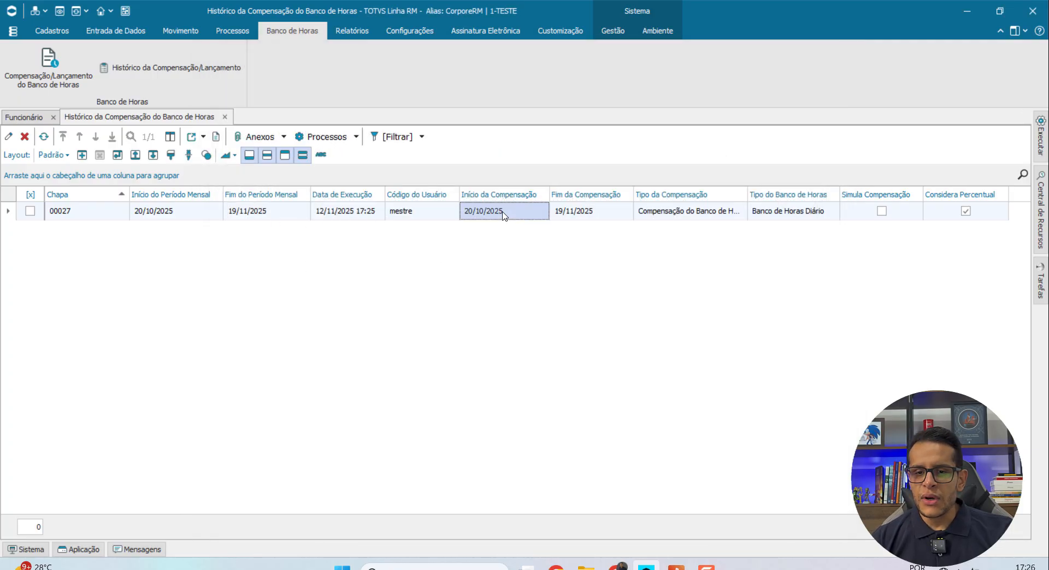
pyautogui.click(474, 153)
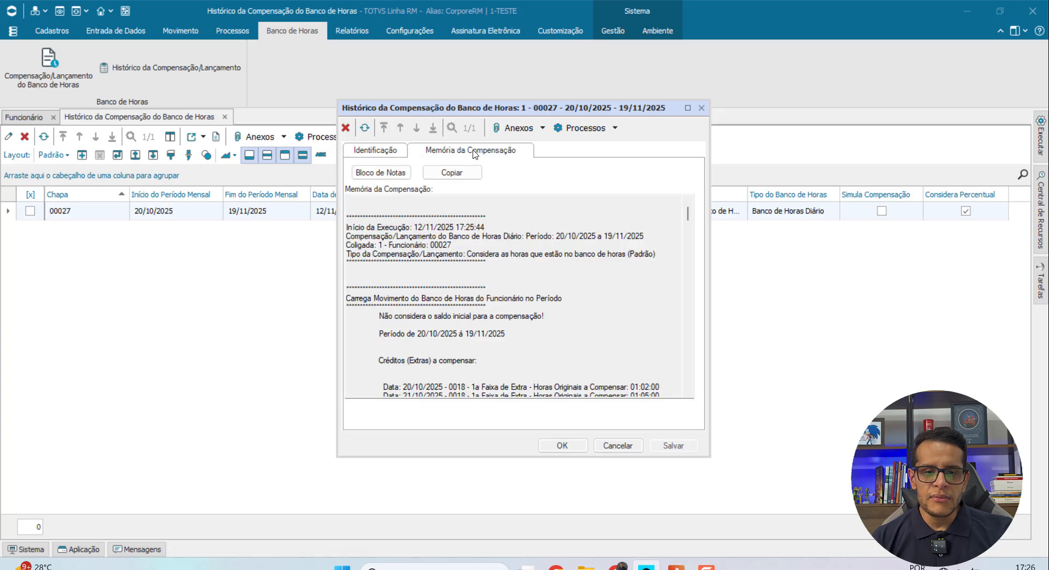
pyautogui.click(386, 174)
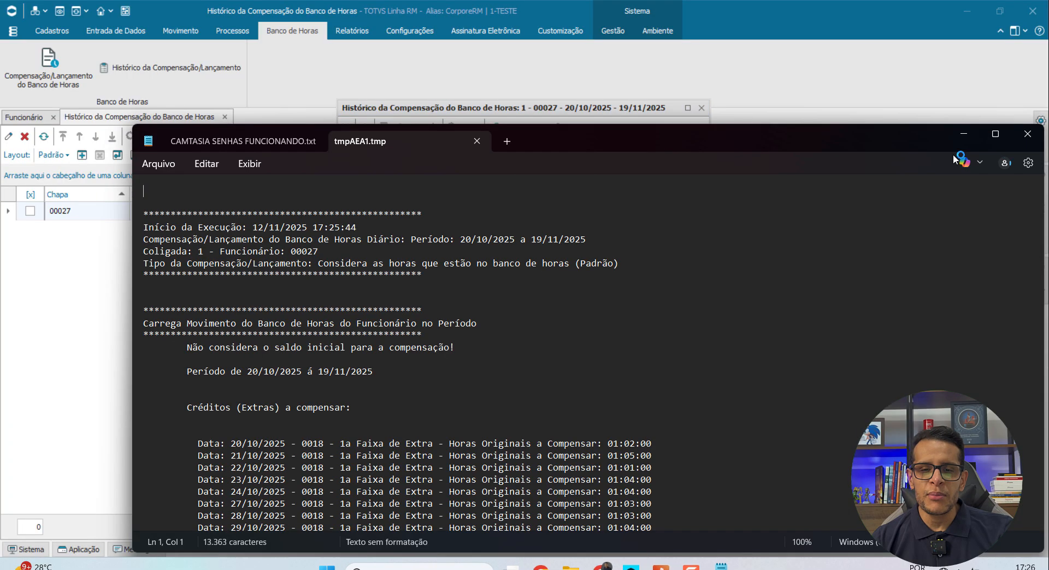
pyautogui.click(995, 134)
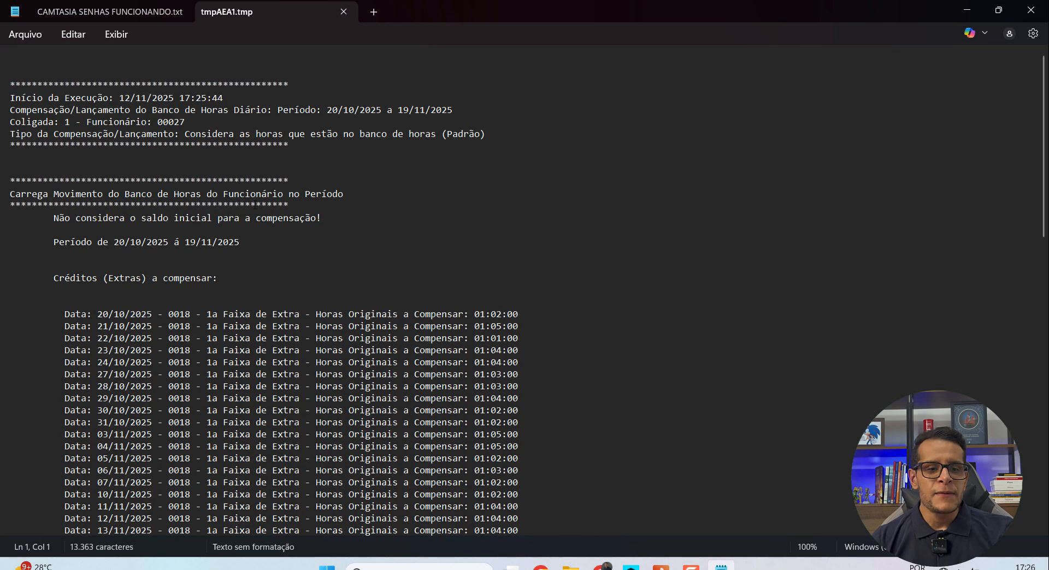
# - Examine the report's credits, debits, compensation calculation and final balances, and return to the history record in TOTVS, dismissing the dialog over it
pyautogui.scroll(-10, 233, 224)
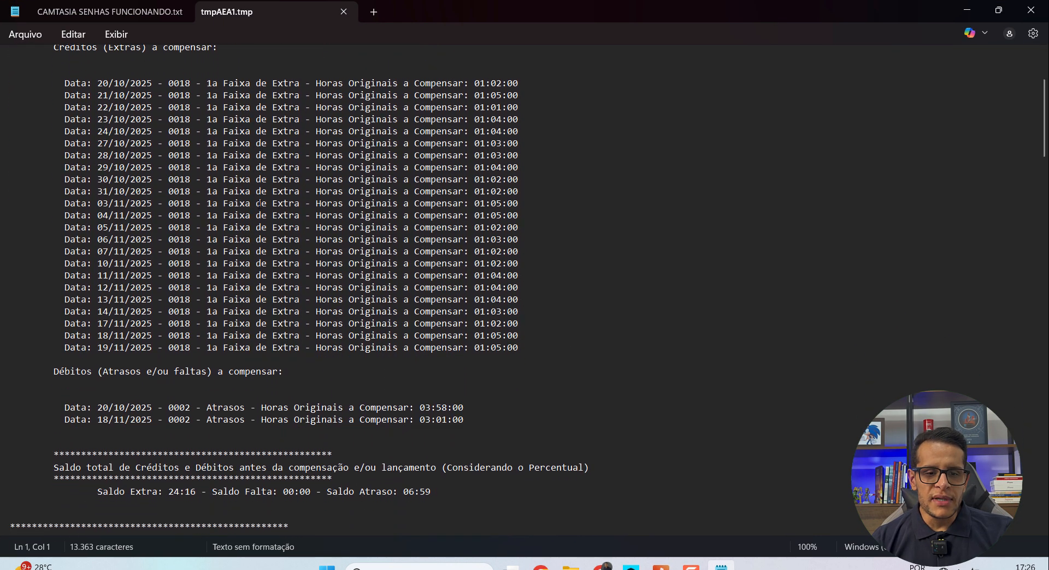
pyautogui.scroll(-20, 260, 219)
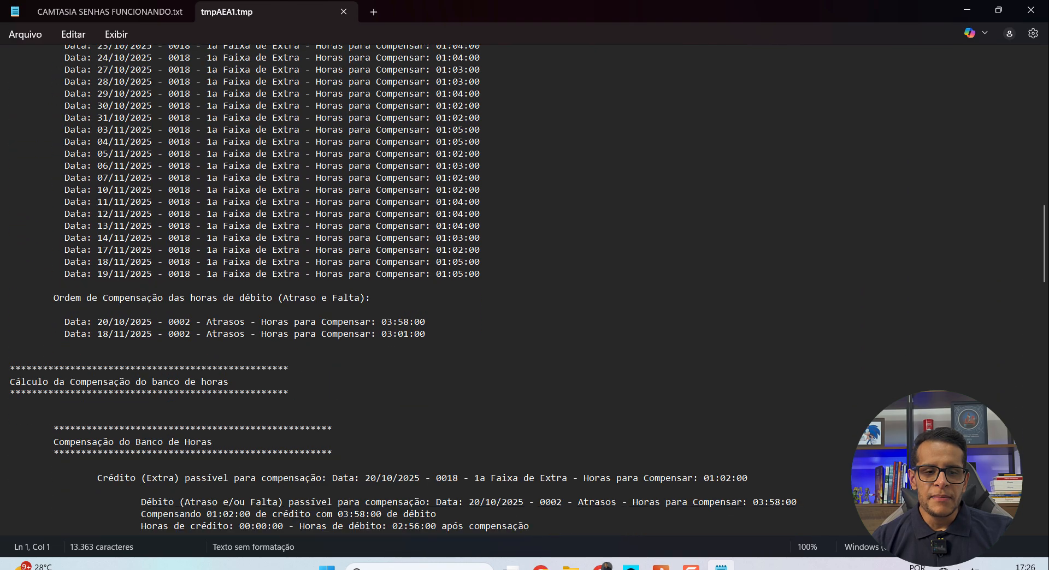
pyautogui.scroll(-5, 259, 203)
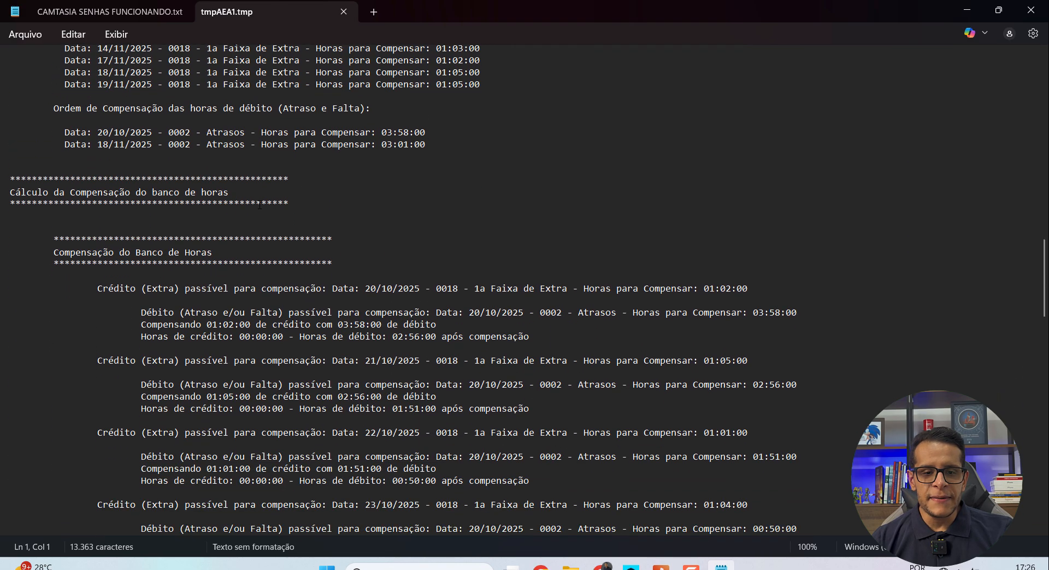
pyautogui.scroll(-20, 259, 203)
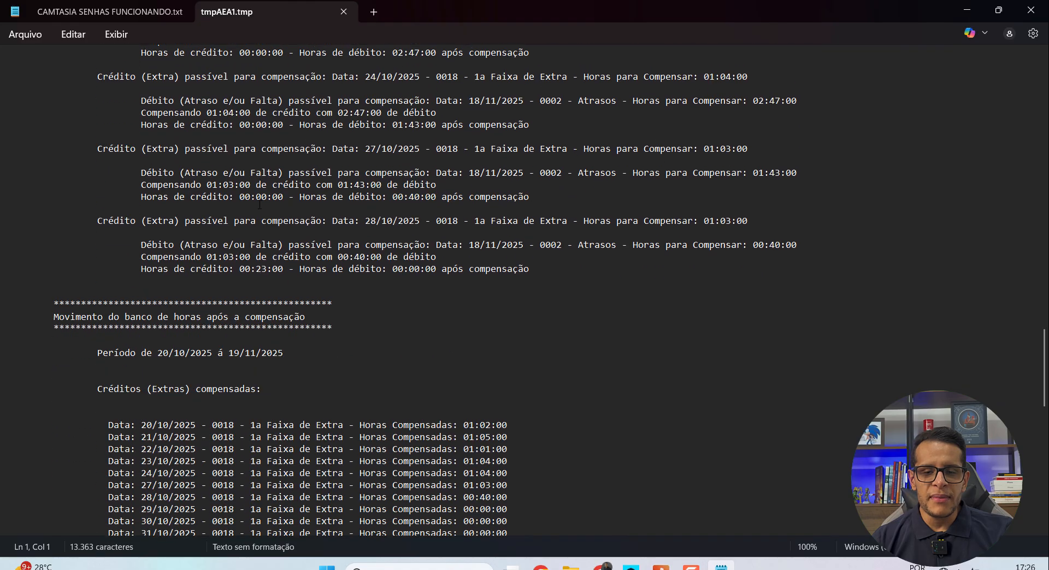
pyautogui.scroll(-8, 258, 205)
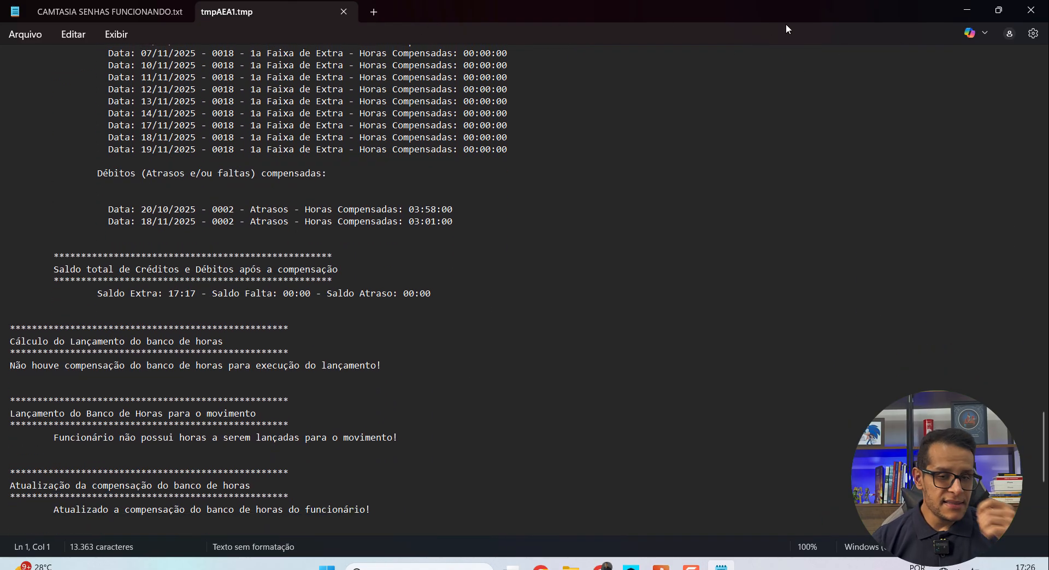
pyautogui.click(974, 13)
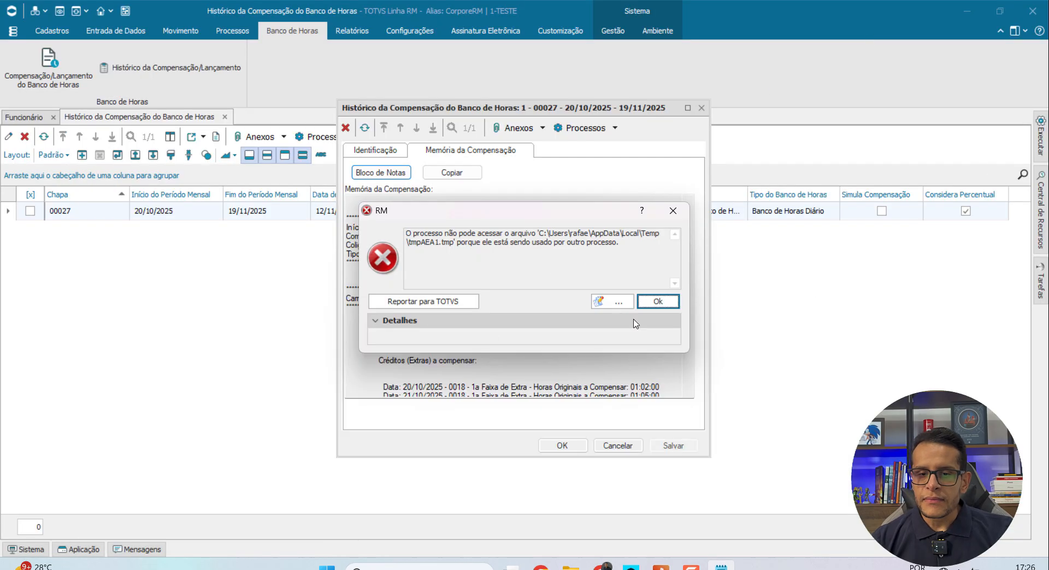
pyautogui.click(672, 210)
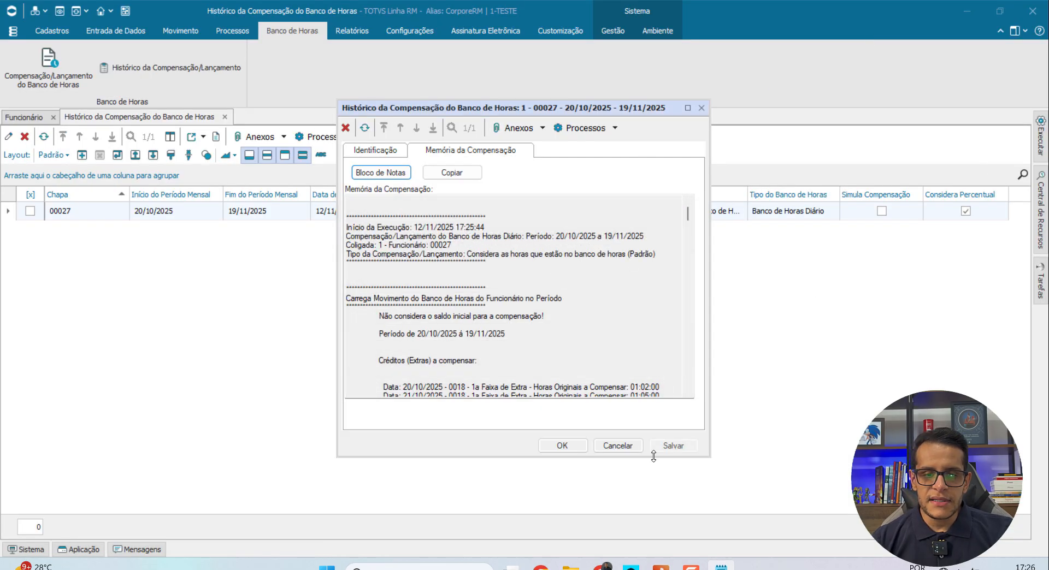
# - Cancel the compensation history record, open the Espelho do Funcionário for employee 00027 from the Funcionário list and expand Janelas de informações
pyautogui.click(617, 446)
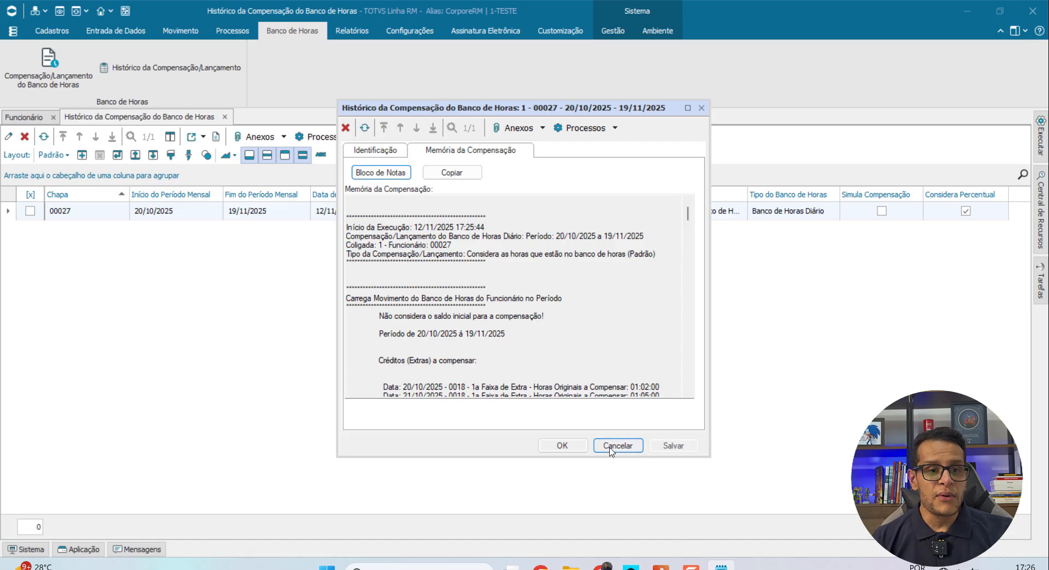
pyautogui.click(23, 117)
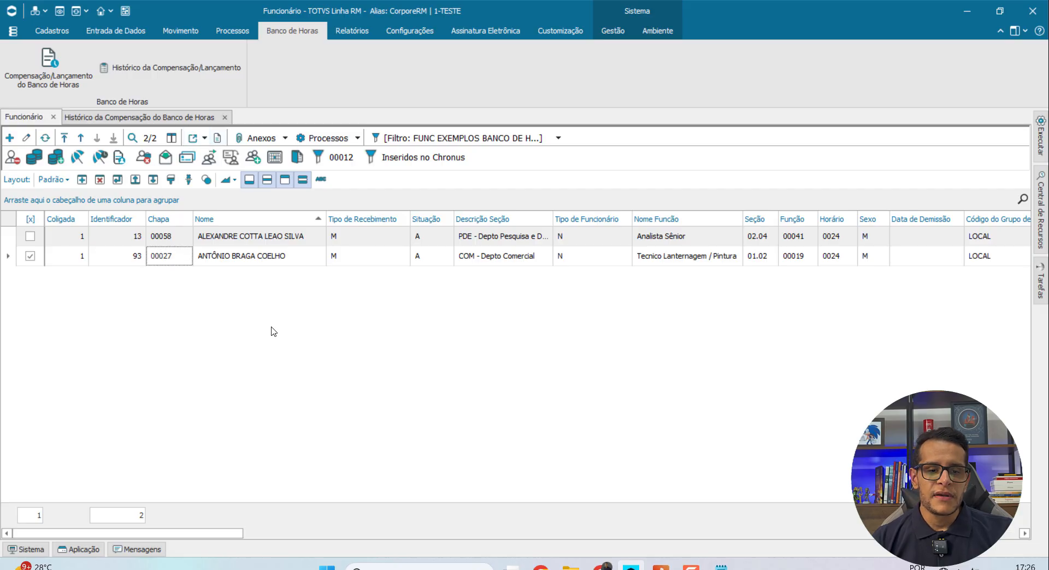
pyautogui.click(225, 260)
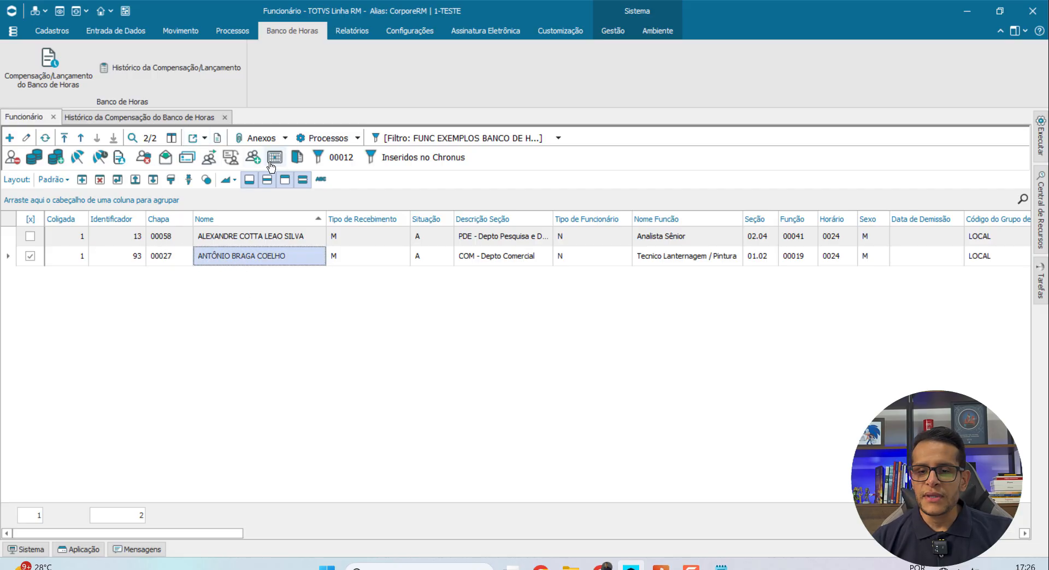
pyautogui.click(274, 160)
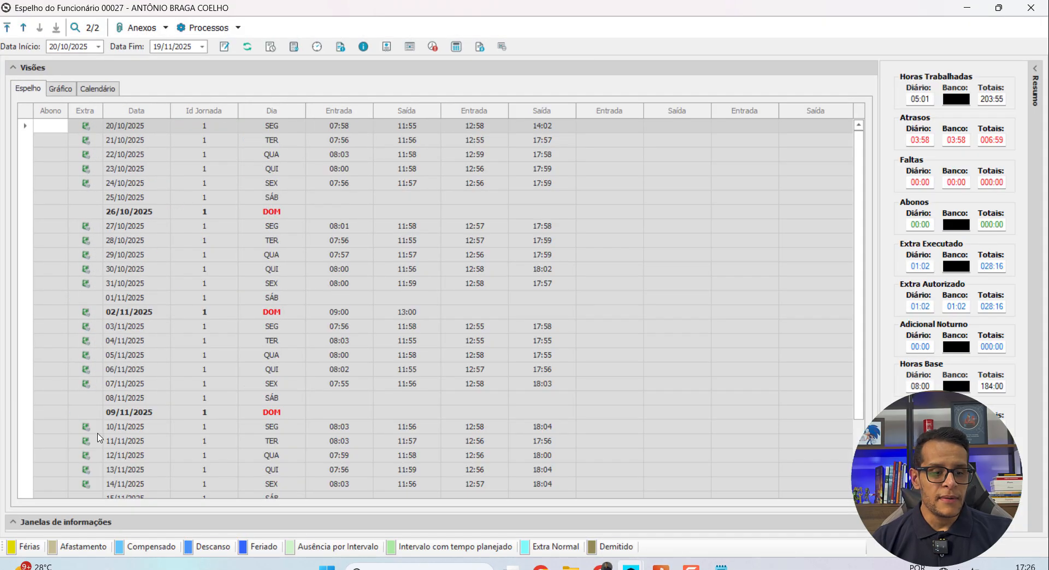
pyautogui.click(11, 523)
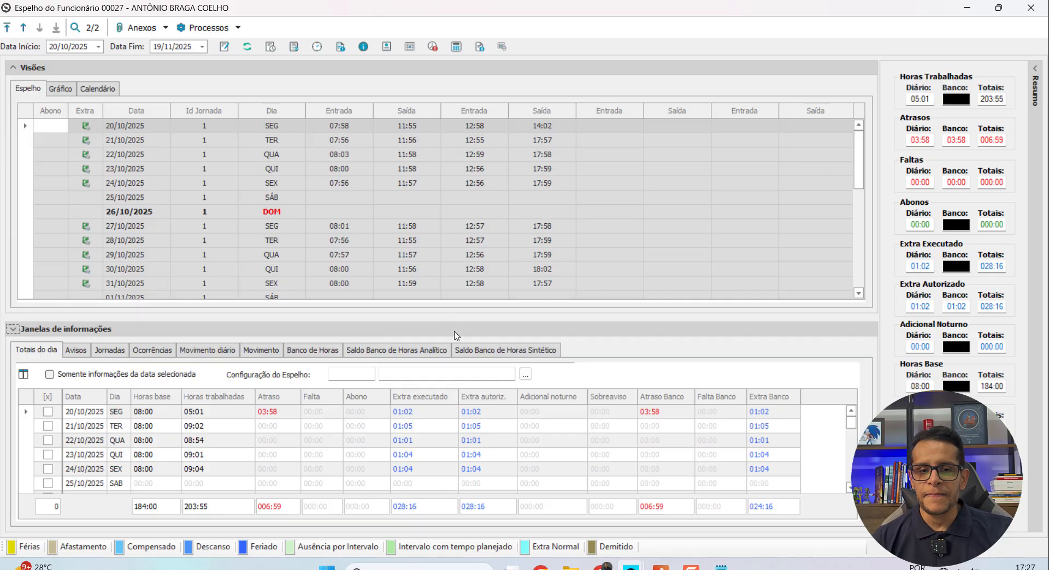
# - Review the daily punches up to 19/11/2025 and the HORA EXTRA 100% event in Movimento
pyautogui.scroll(-3, 680, 270)
pyautogui.scroll(-2, 672, 262)
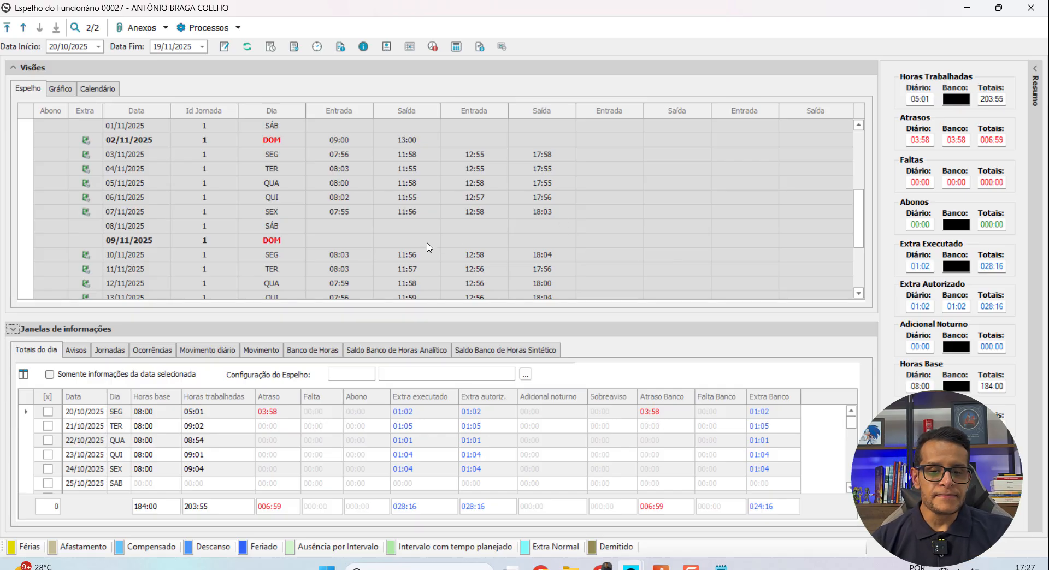
pyautogui.scroll(-3, 707, 234)
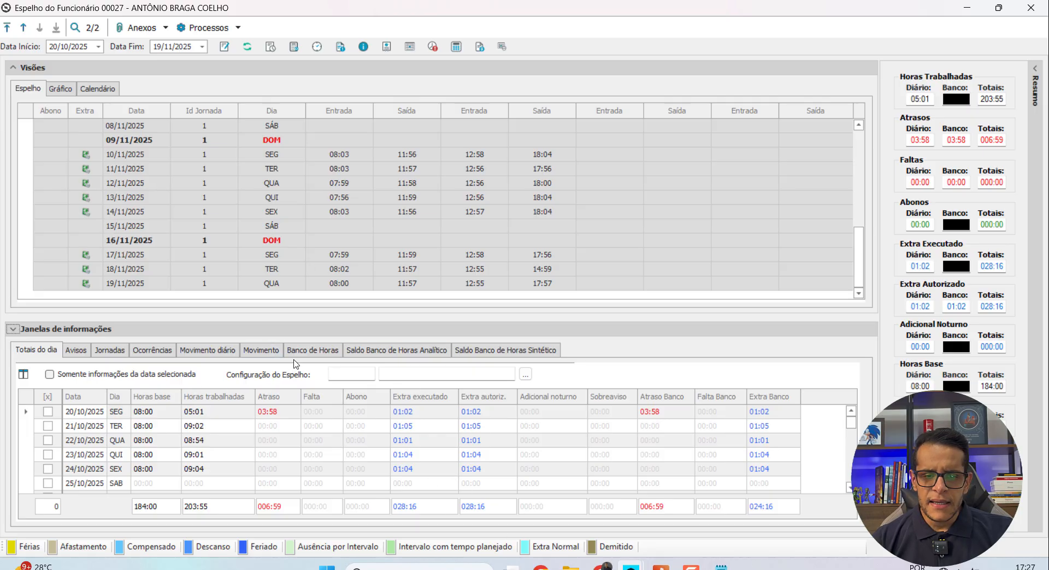
pyautogui.click(265, 352)
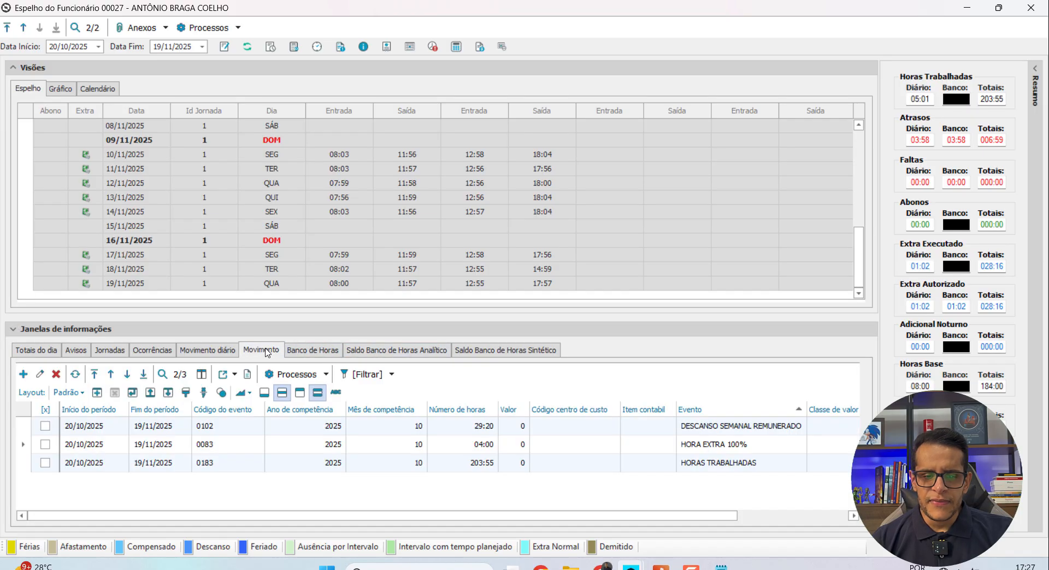
pyautogui.click(734, 444)
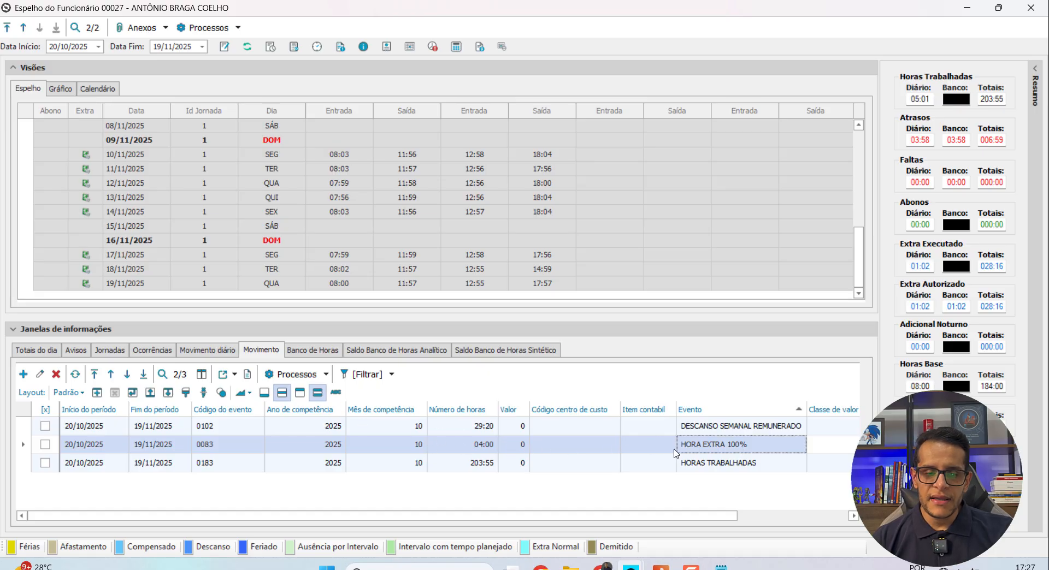
pyautogui.click(649, 446)
# - Compare Totais do dia with the Extra atual balance for 20/10/2025 to 19/11/2025 in Saldo Banco de Horas Sintético
pyautogui.click(36, 350)
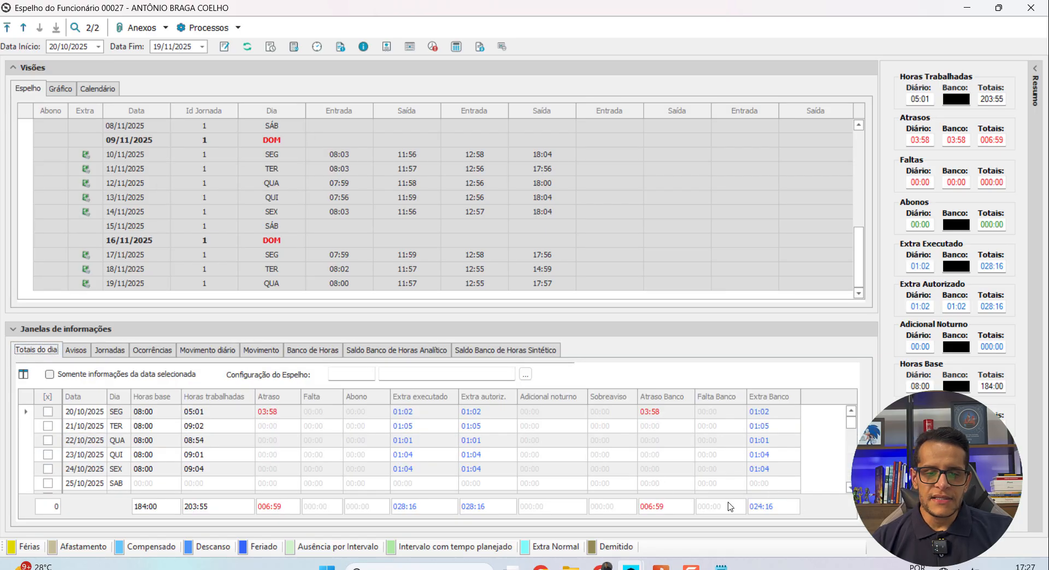
pyautogui.click(488, 352)
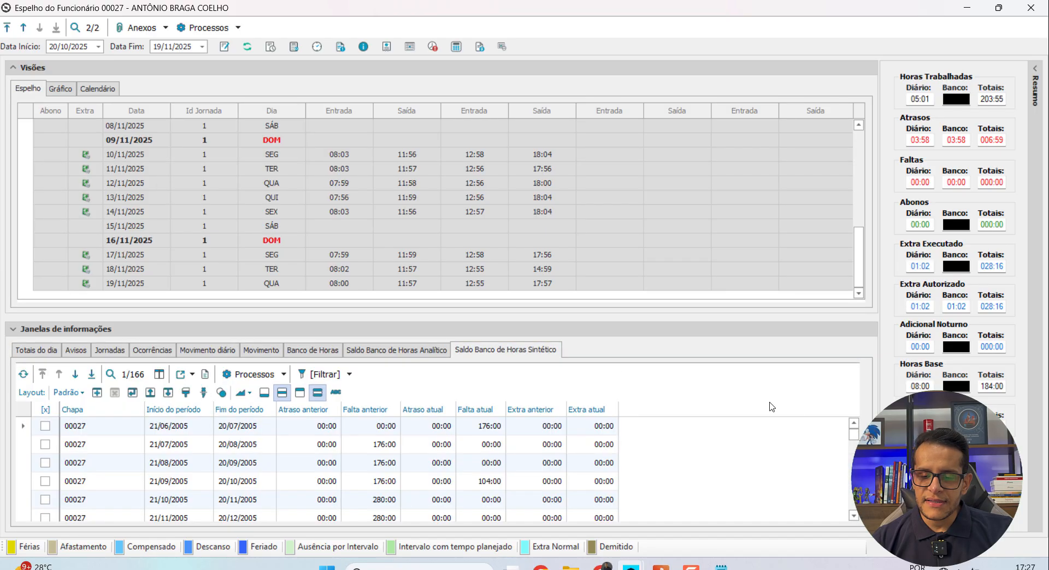
pyautogui.moveTo(852, 434); pyautogui.dragTo(853, 514)
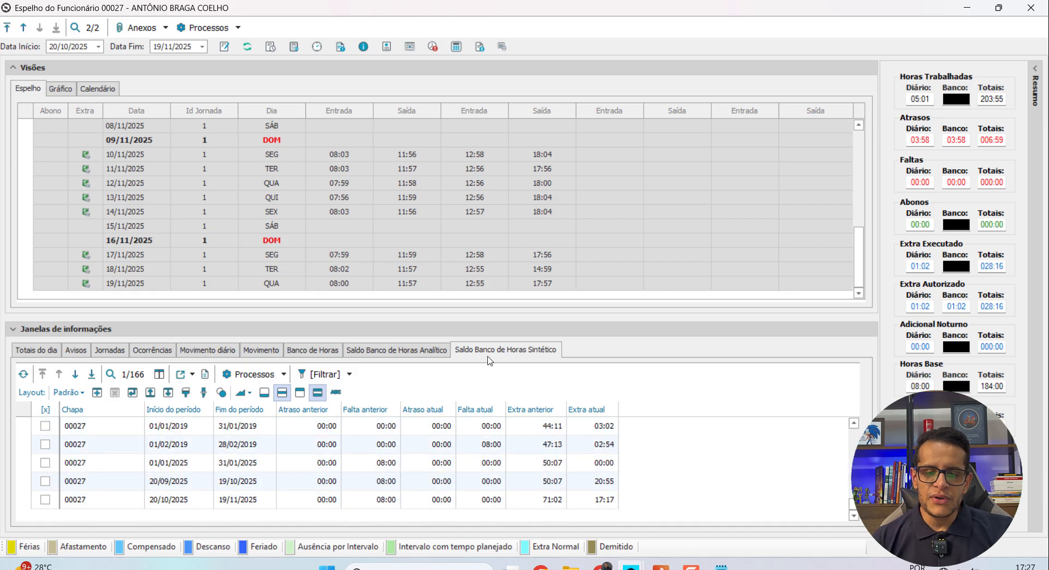
pyautogui.click(596, 503)
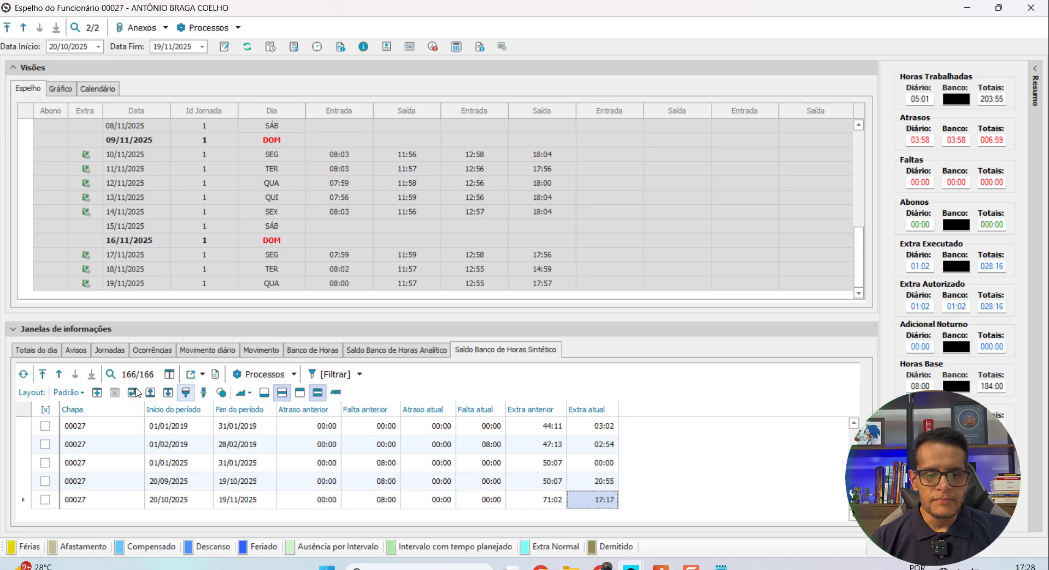
pyautogui.click(54, 354)
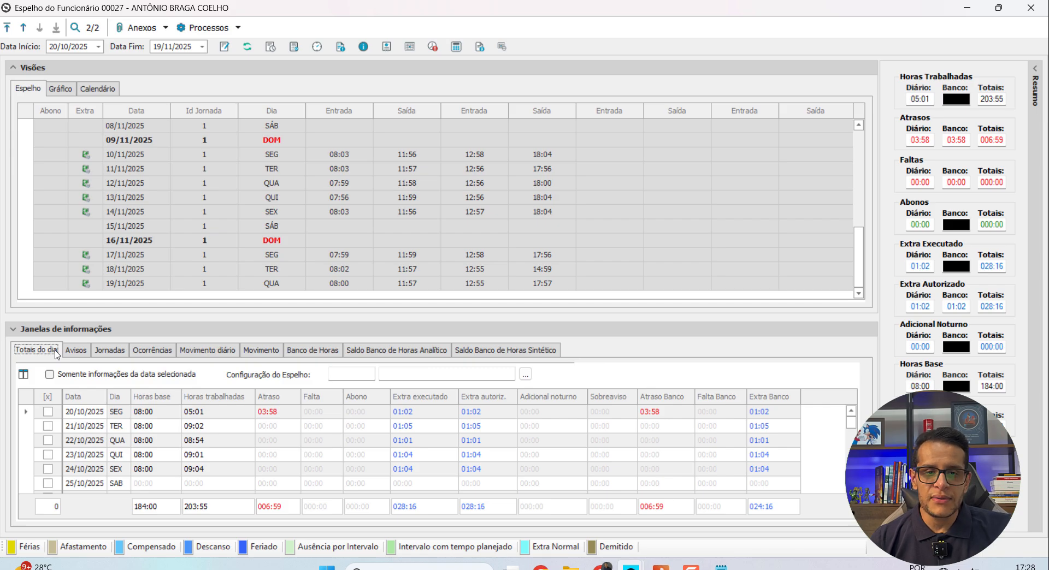
pyautogui.click(539, 355)
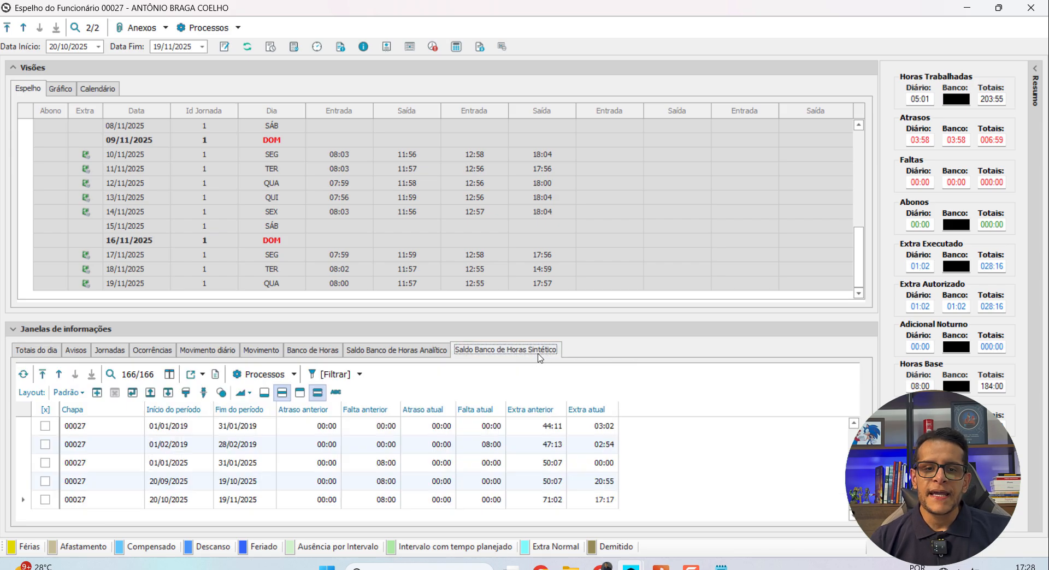
pyautogui.click(605, 503)
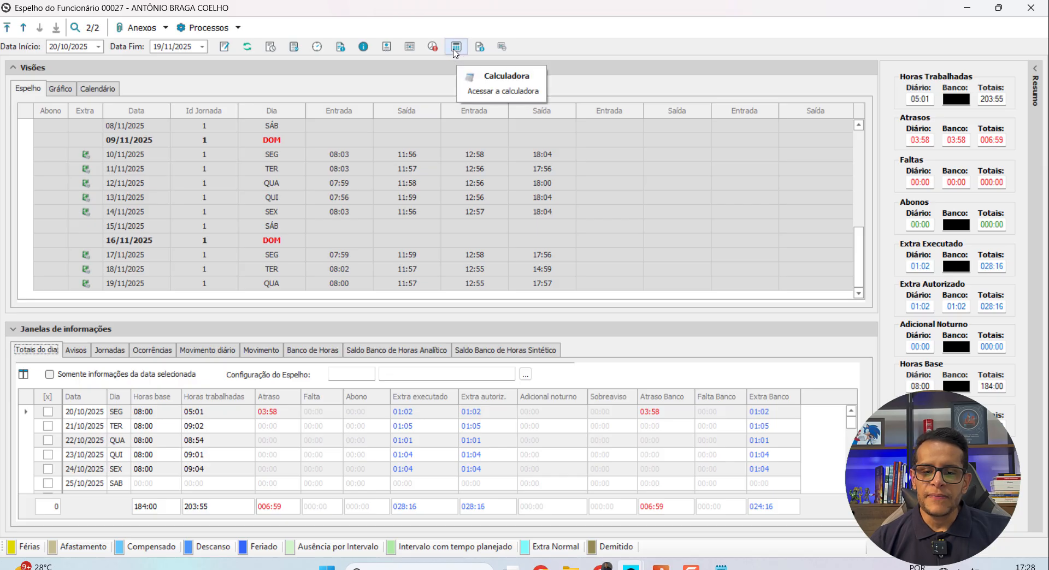
# - Open the Calculadora from the Espelho and subtract the 06:59 of delays from the 28:16 of overtime
pyautogui.click(453, 50)
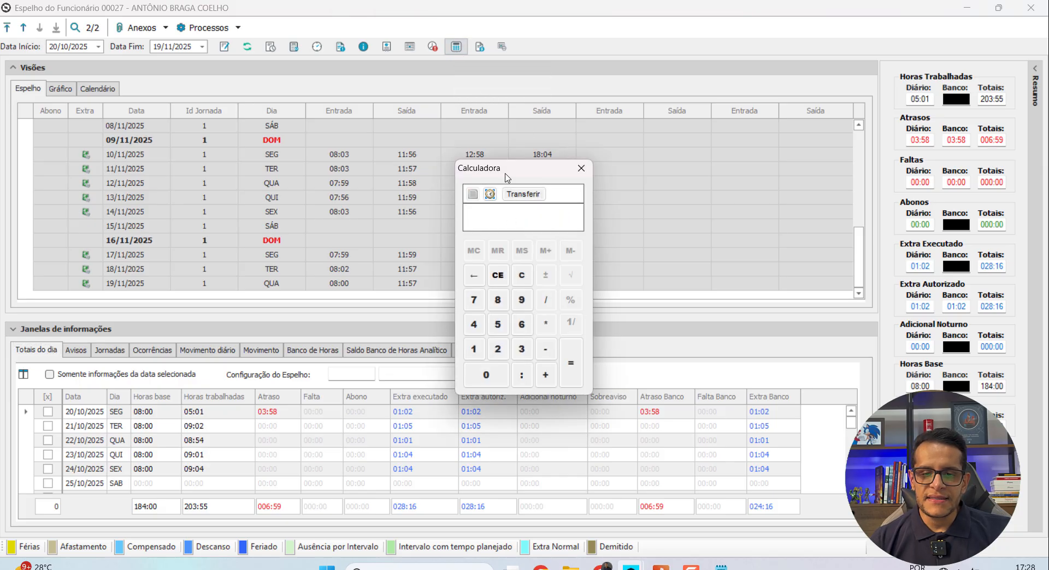
pyautogui.moveTo(507, 177); pyautogui.dragTo(605, 165)
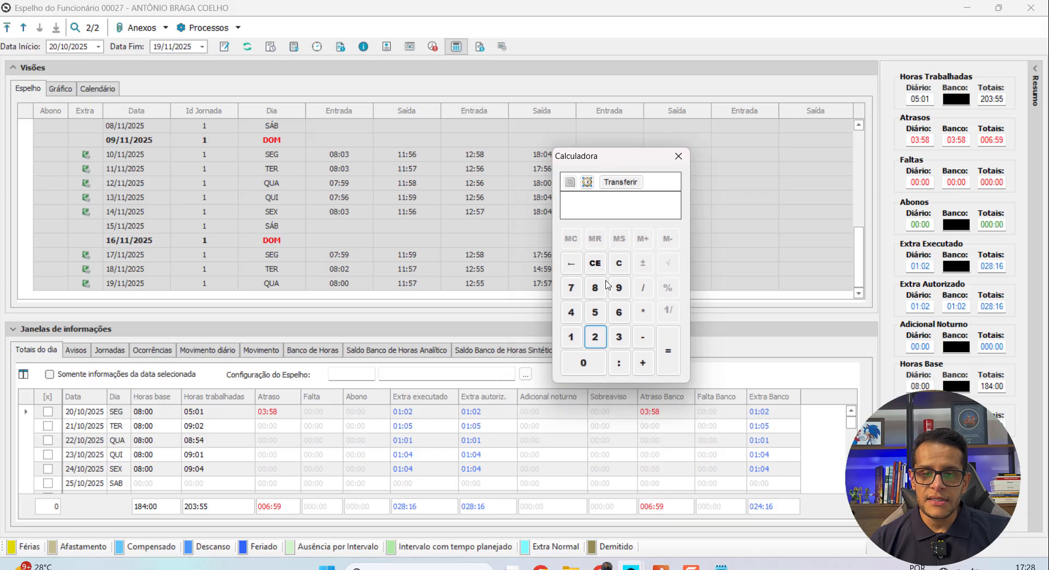
pyautogui.click(595, 337)
pyautogui.click(595, 288)
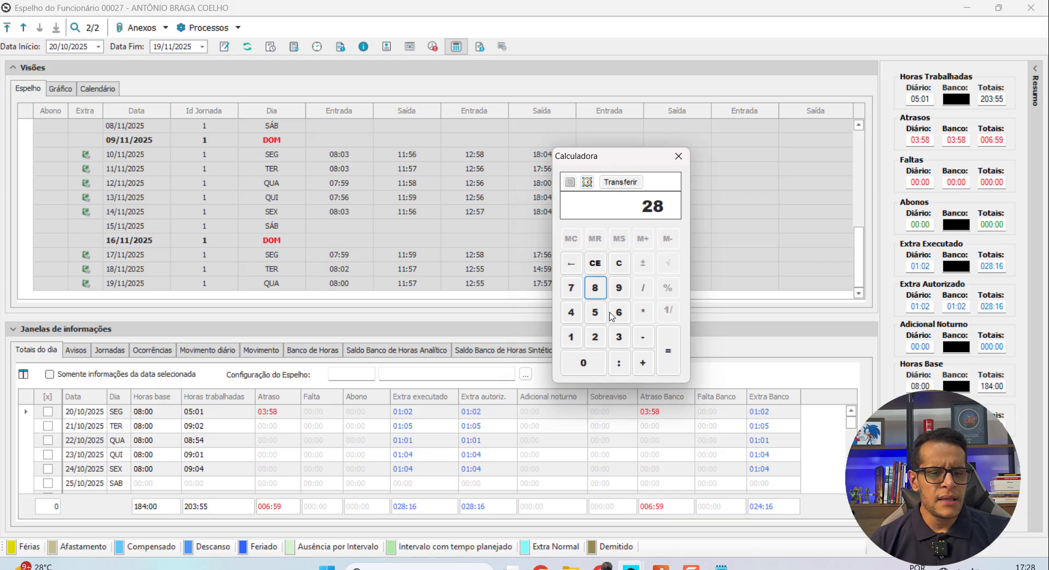
pyautogui.click(619, 363)
pyautogui.click(592, 345)
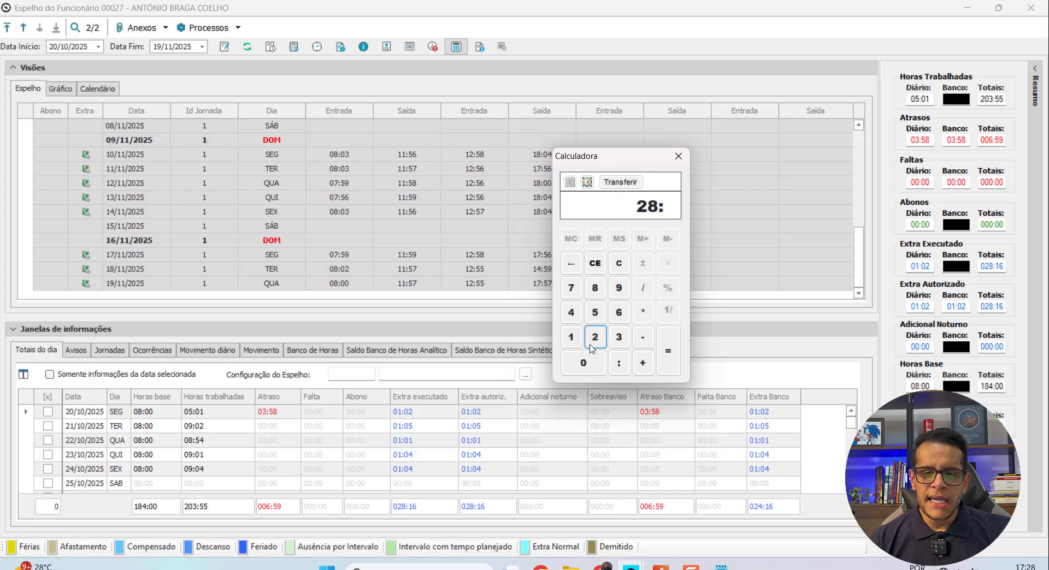
pyautogui.click(619, 314)
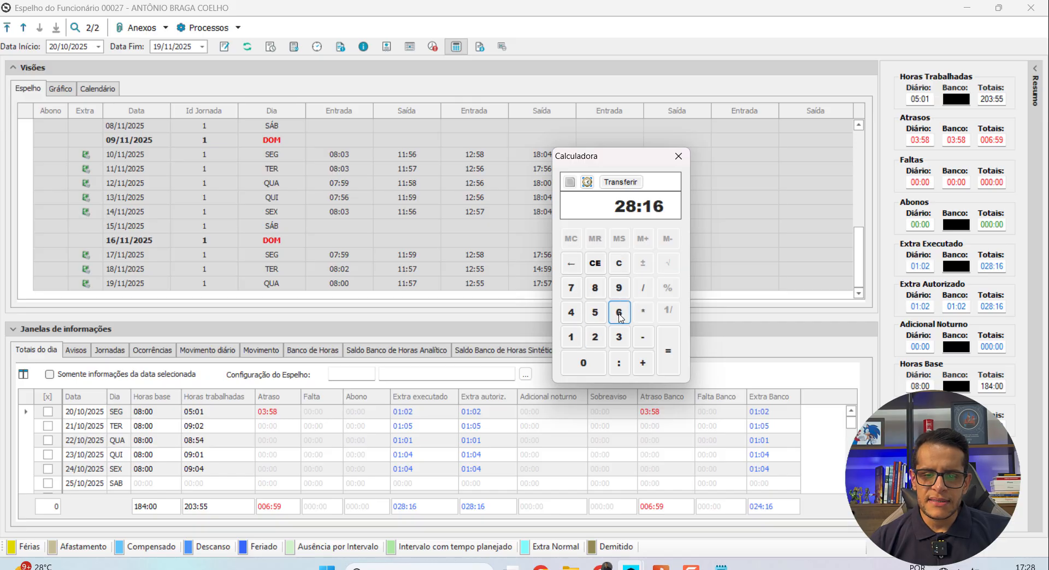
pyautogui.click(644, 340)
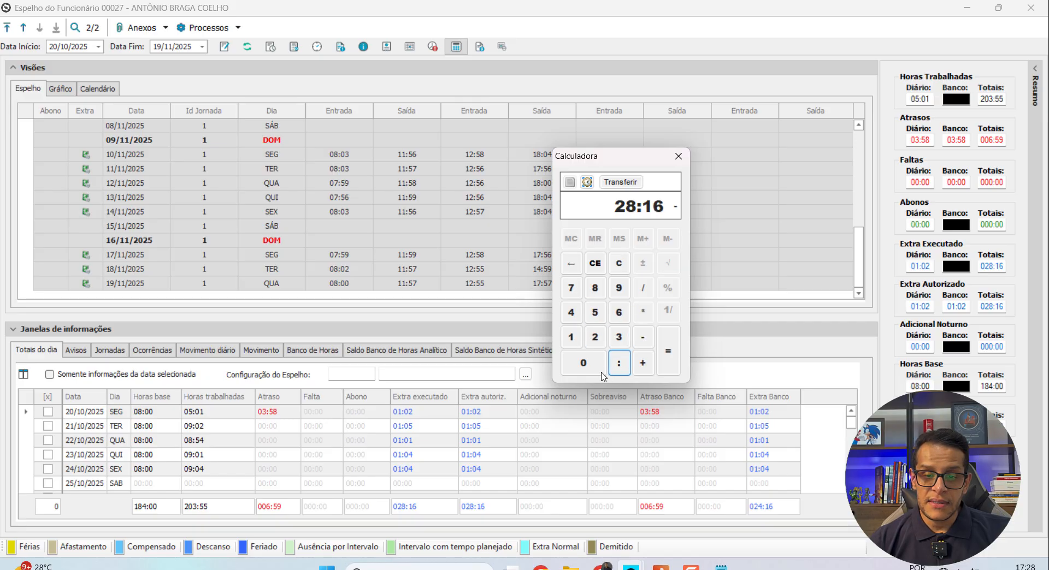
pyautogui.click(584, 362)
pyautogui.click(619, 317)
pyautogui.click(619, 363)
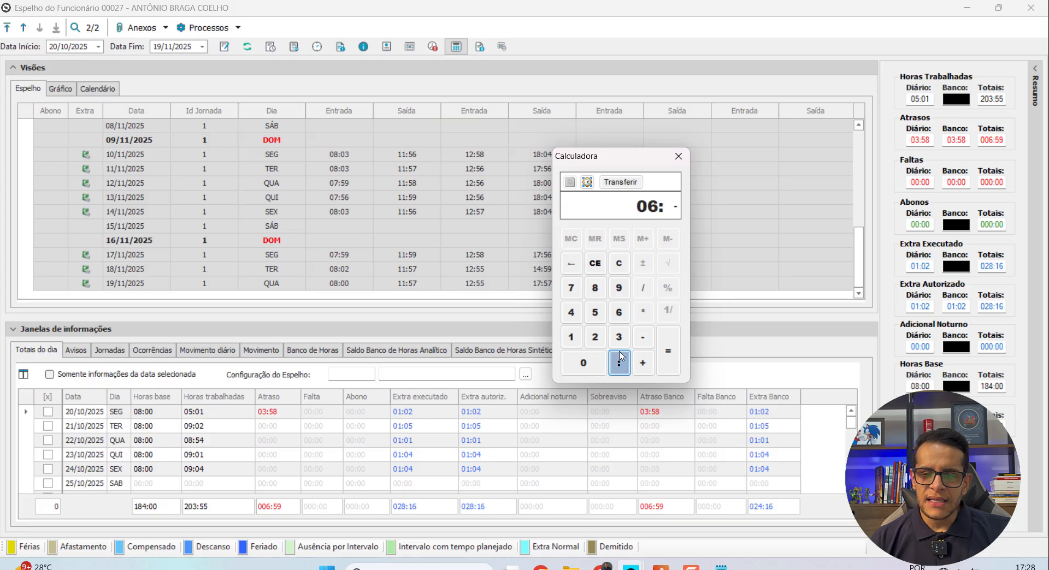
pyautogui.click(594, 312)
pyautogui.click(619, 288)
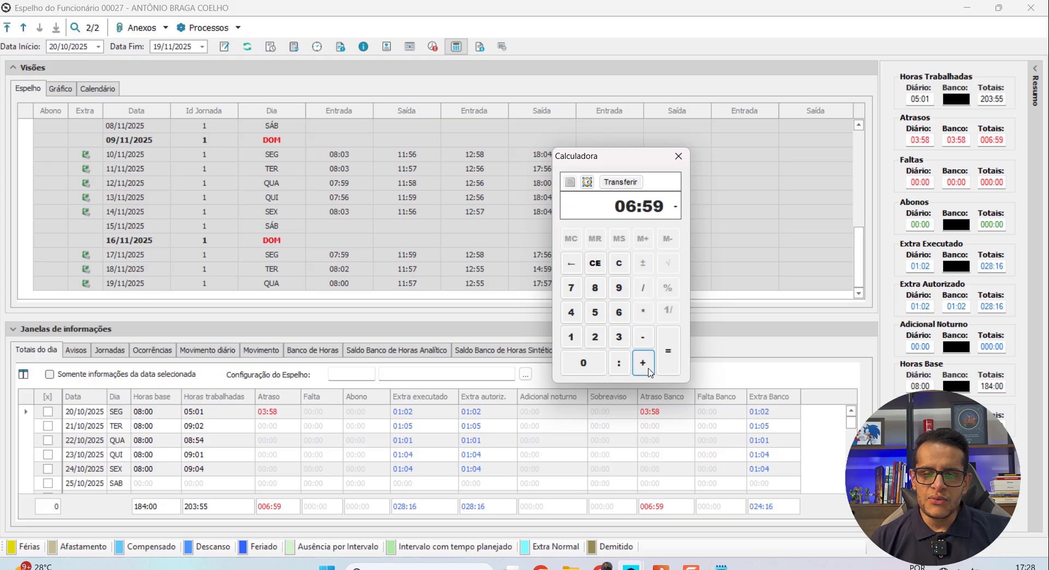
pyautogui.click(667, 350)
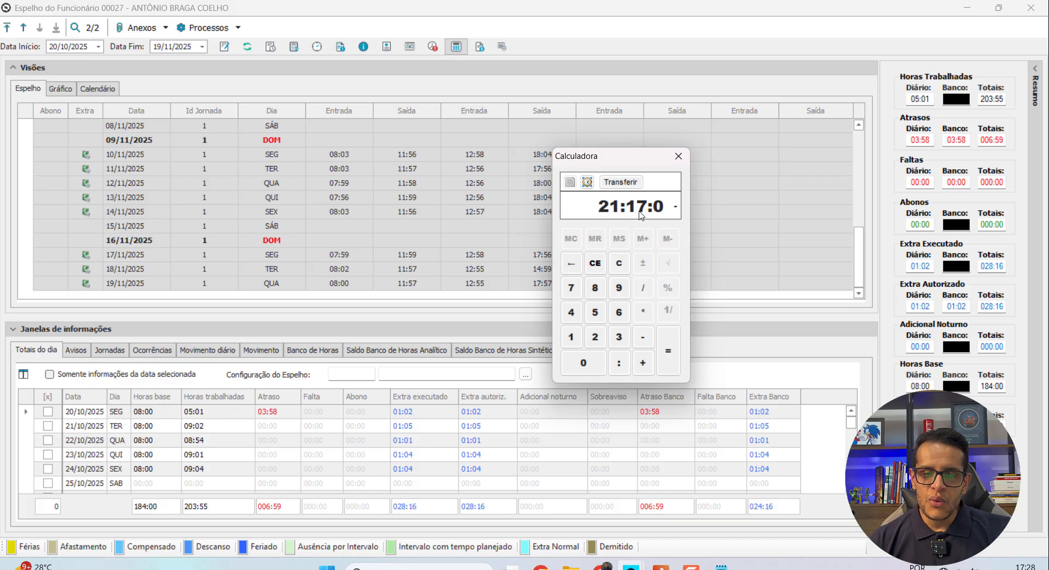
# - Subtract another 04:00 from the calculated hours and close the Calculadora
pyautogui.click(599, 364)
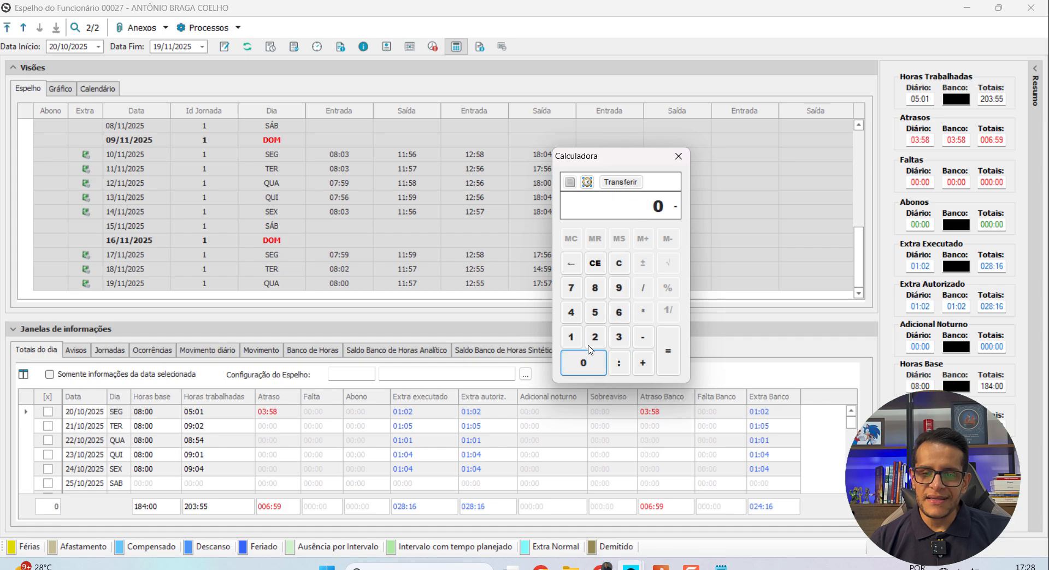
pyautogui.click(571, 312)
pyautogui.click(619, 364)
pyautogui.doubleClick(583, 365)
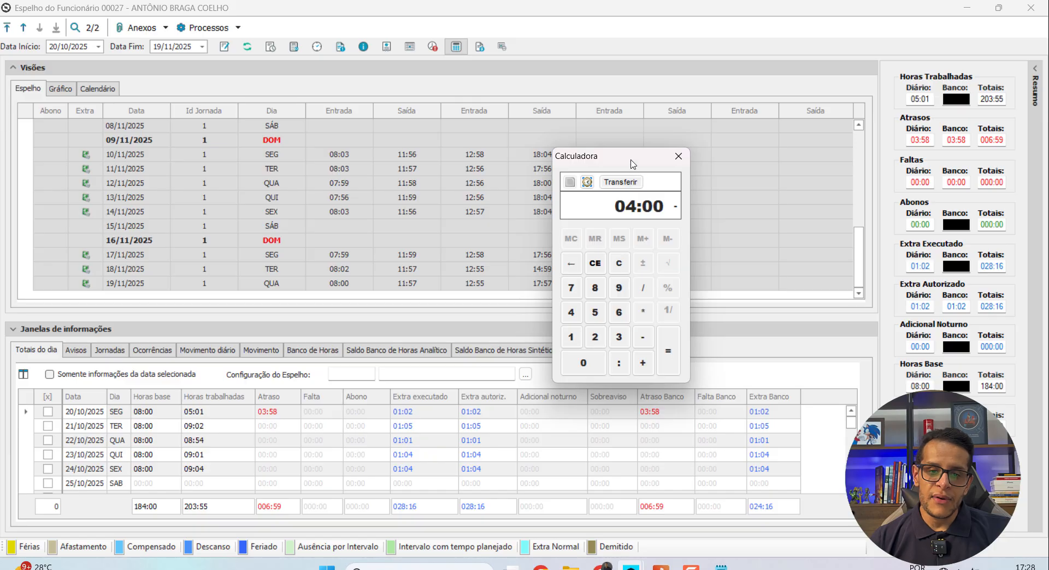
pyautogui.moveTo(634, 162); pyautogui.dragTo(564, 182)
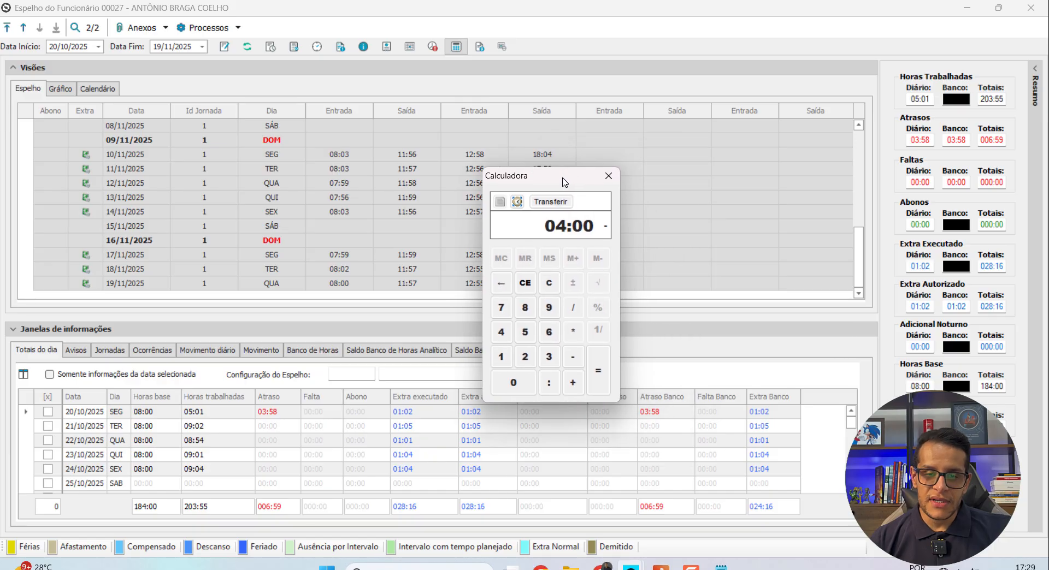
pyautogui.click(607, 385)
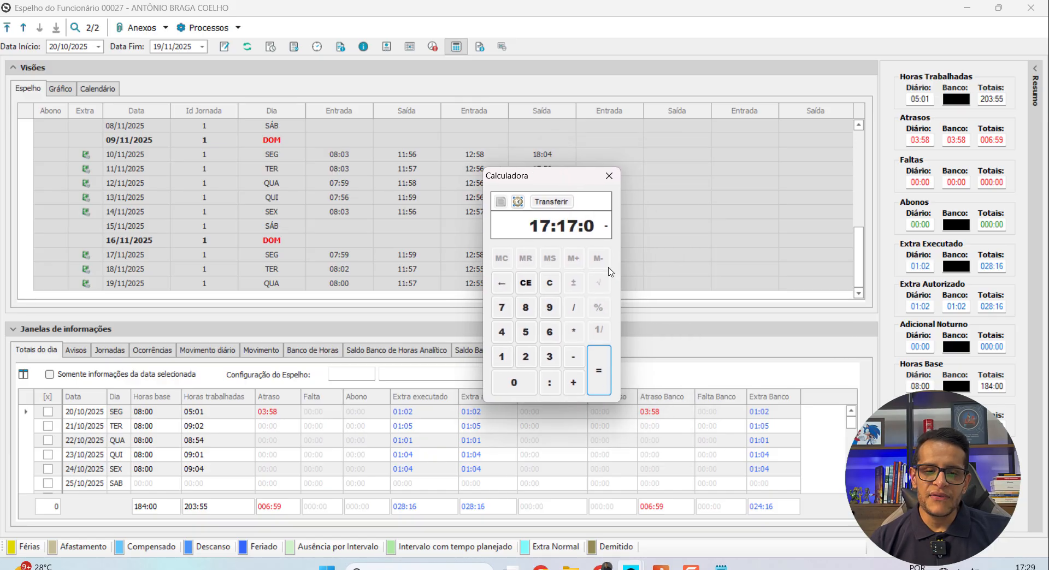
pyautogui.moveTo(566, 180); pyautogui.dragTo(418, 252)
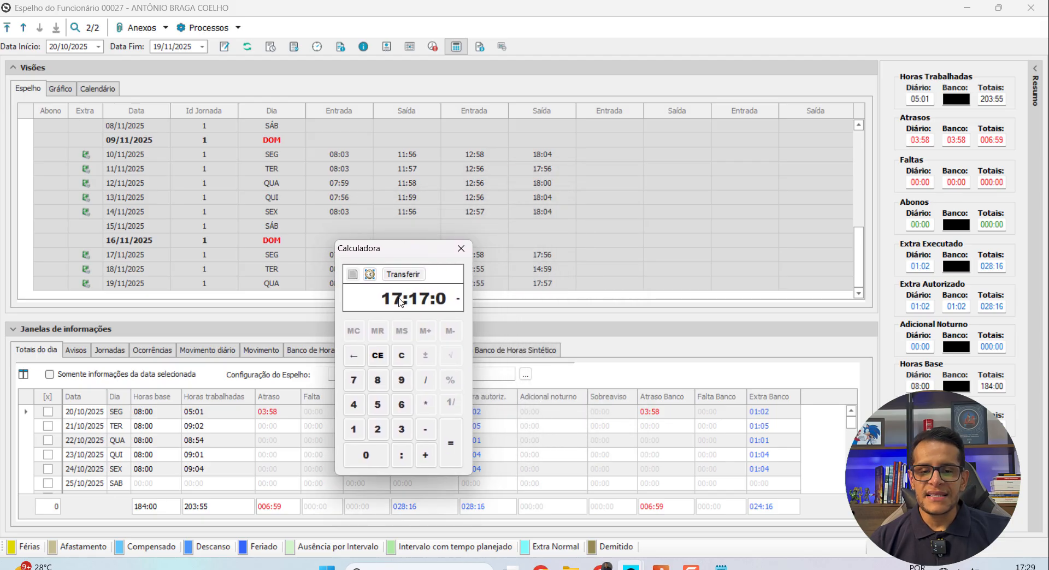
pyautogui.click(460, 249)
# - Highlight the Extra atual balance of the period starting 20/10/2025 in Saldo Banco de Horas Sintético and return to Totais do dia
pyautogui.click(495, 350)
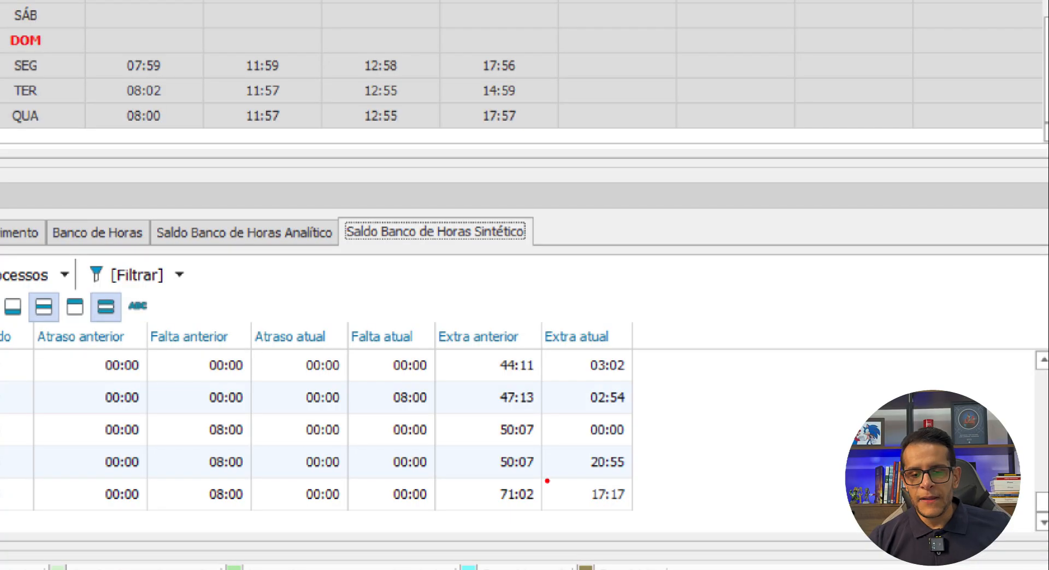
pyautogui.moveTo(547, 481); pyautogui.dragTo(644, 512)
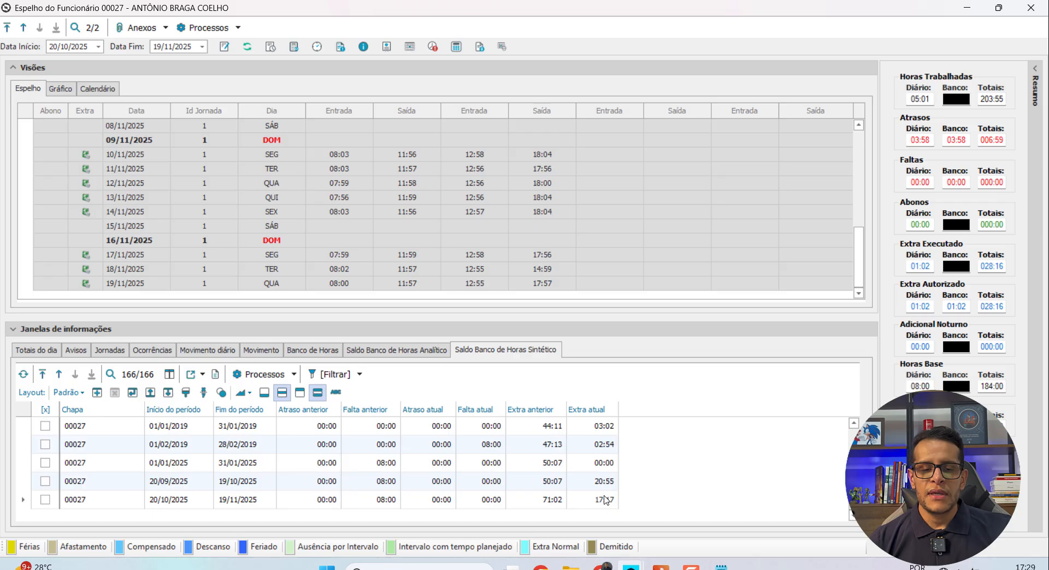
pyautogui.click(37, 350)
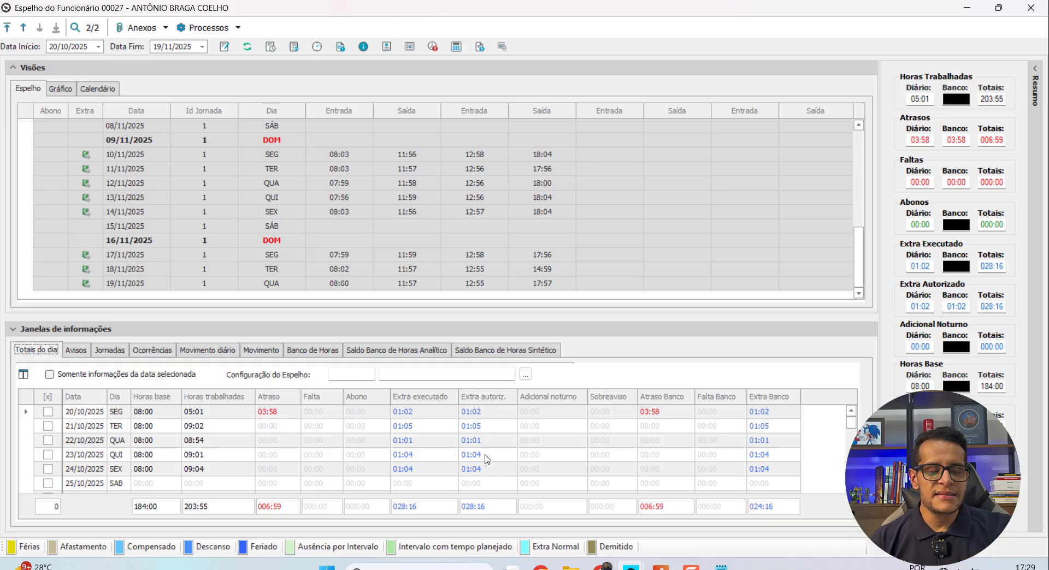
# - Recheck the HORA EXTRA 100% event in Movimento and the synthetic hour bank balance, and switch to the Banco de Horas mind map
pyautogui.click(261, 350)
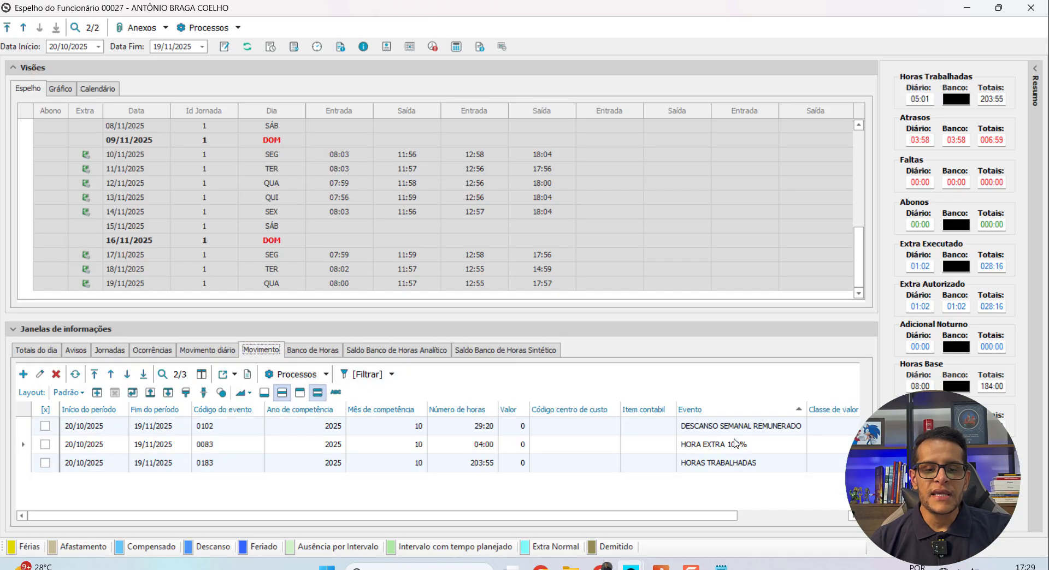
pyautogui.moveTo(734, 444); pyautogui.dragTo(78, 447)
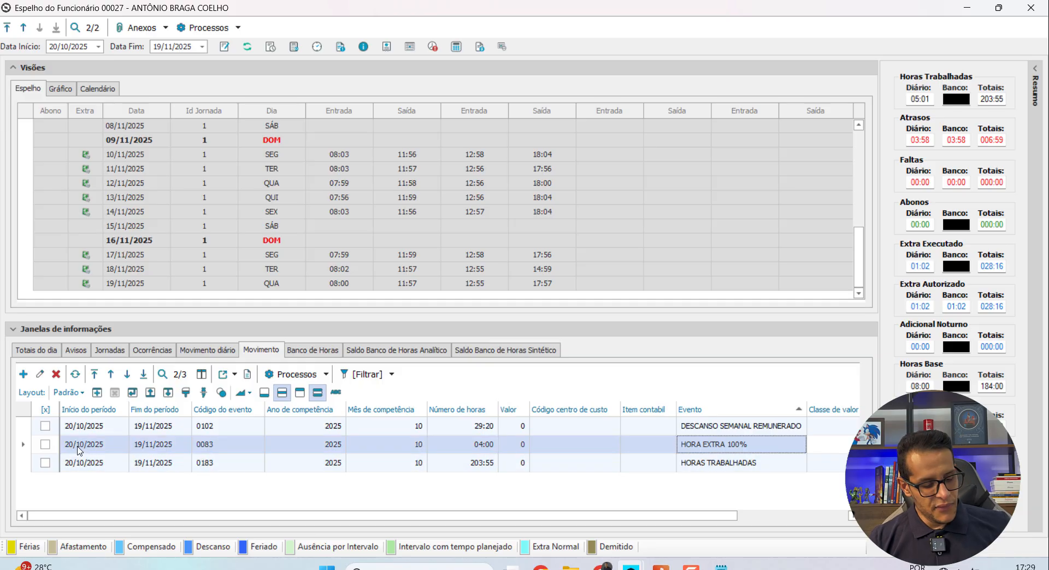
pyautogui.click(480, 351)
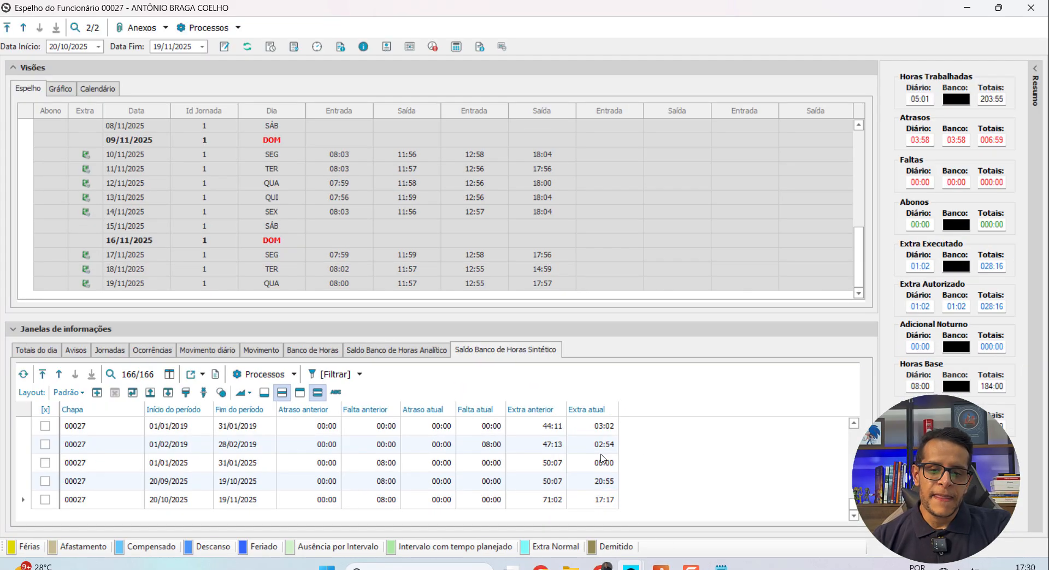
pyautogui.click(661, 567)
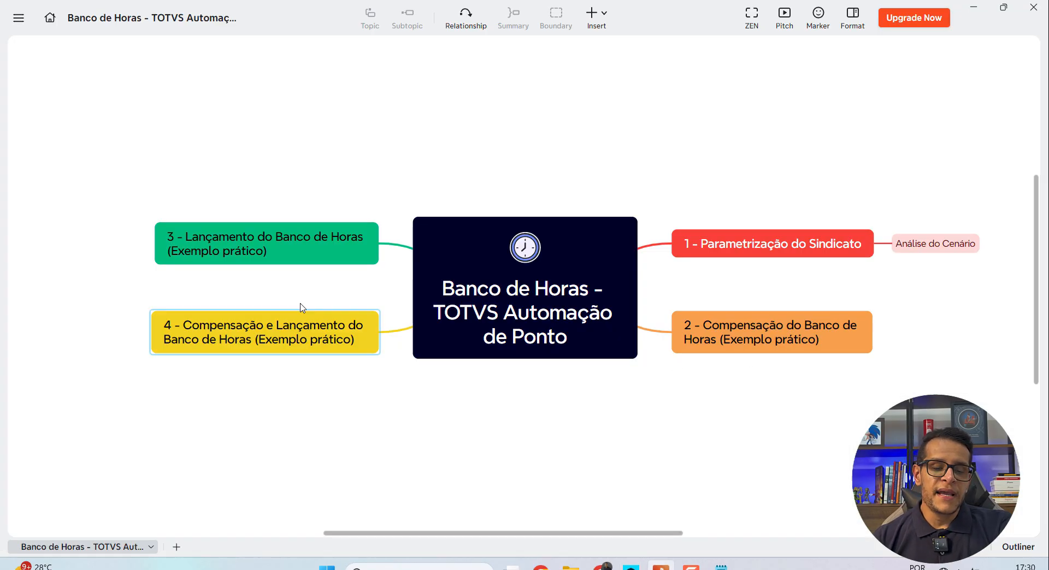